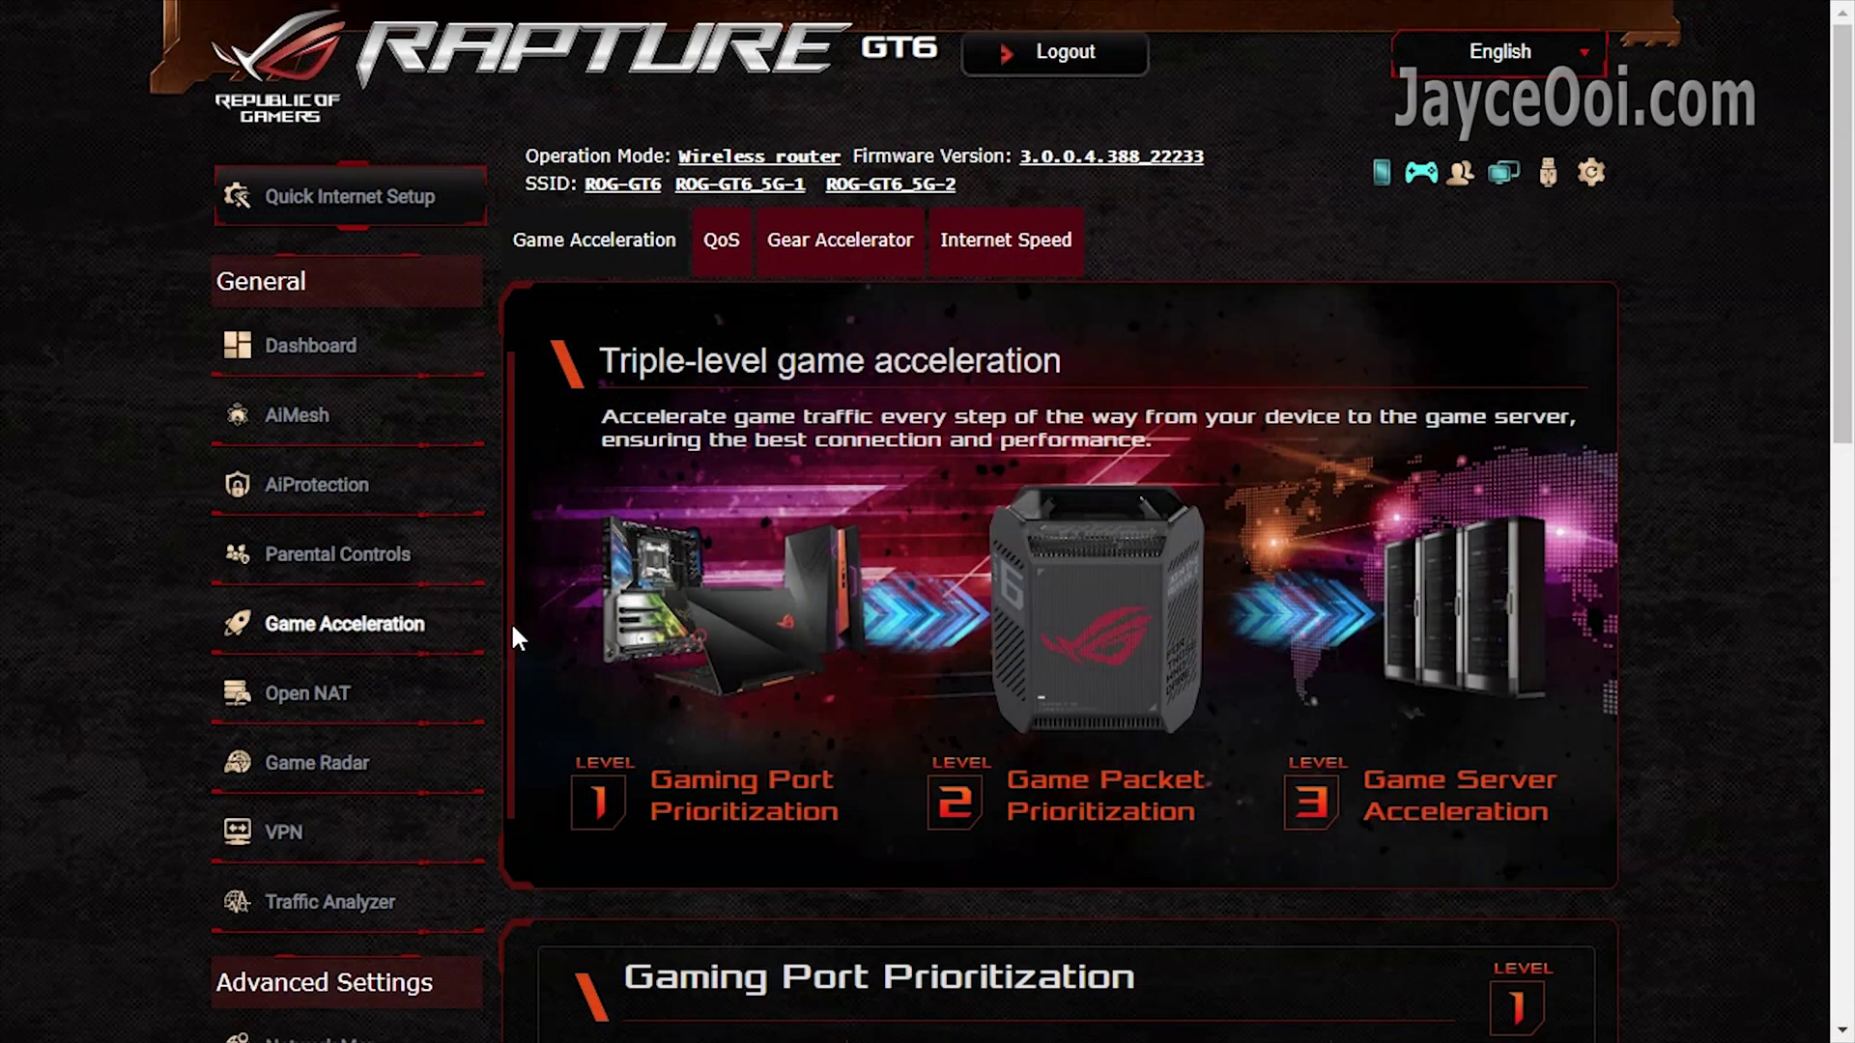
- Scroll through the GT6 Features page's WiFi efficiency and coverage sections
scroll(513, 628, "down", 5)
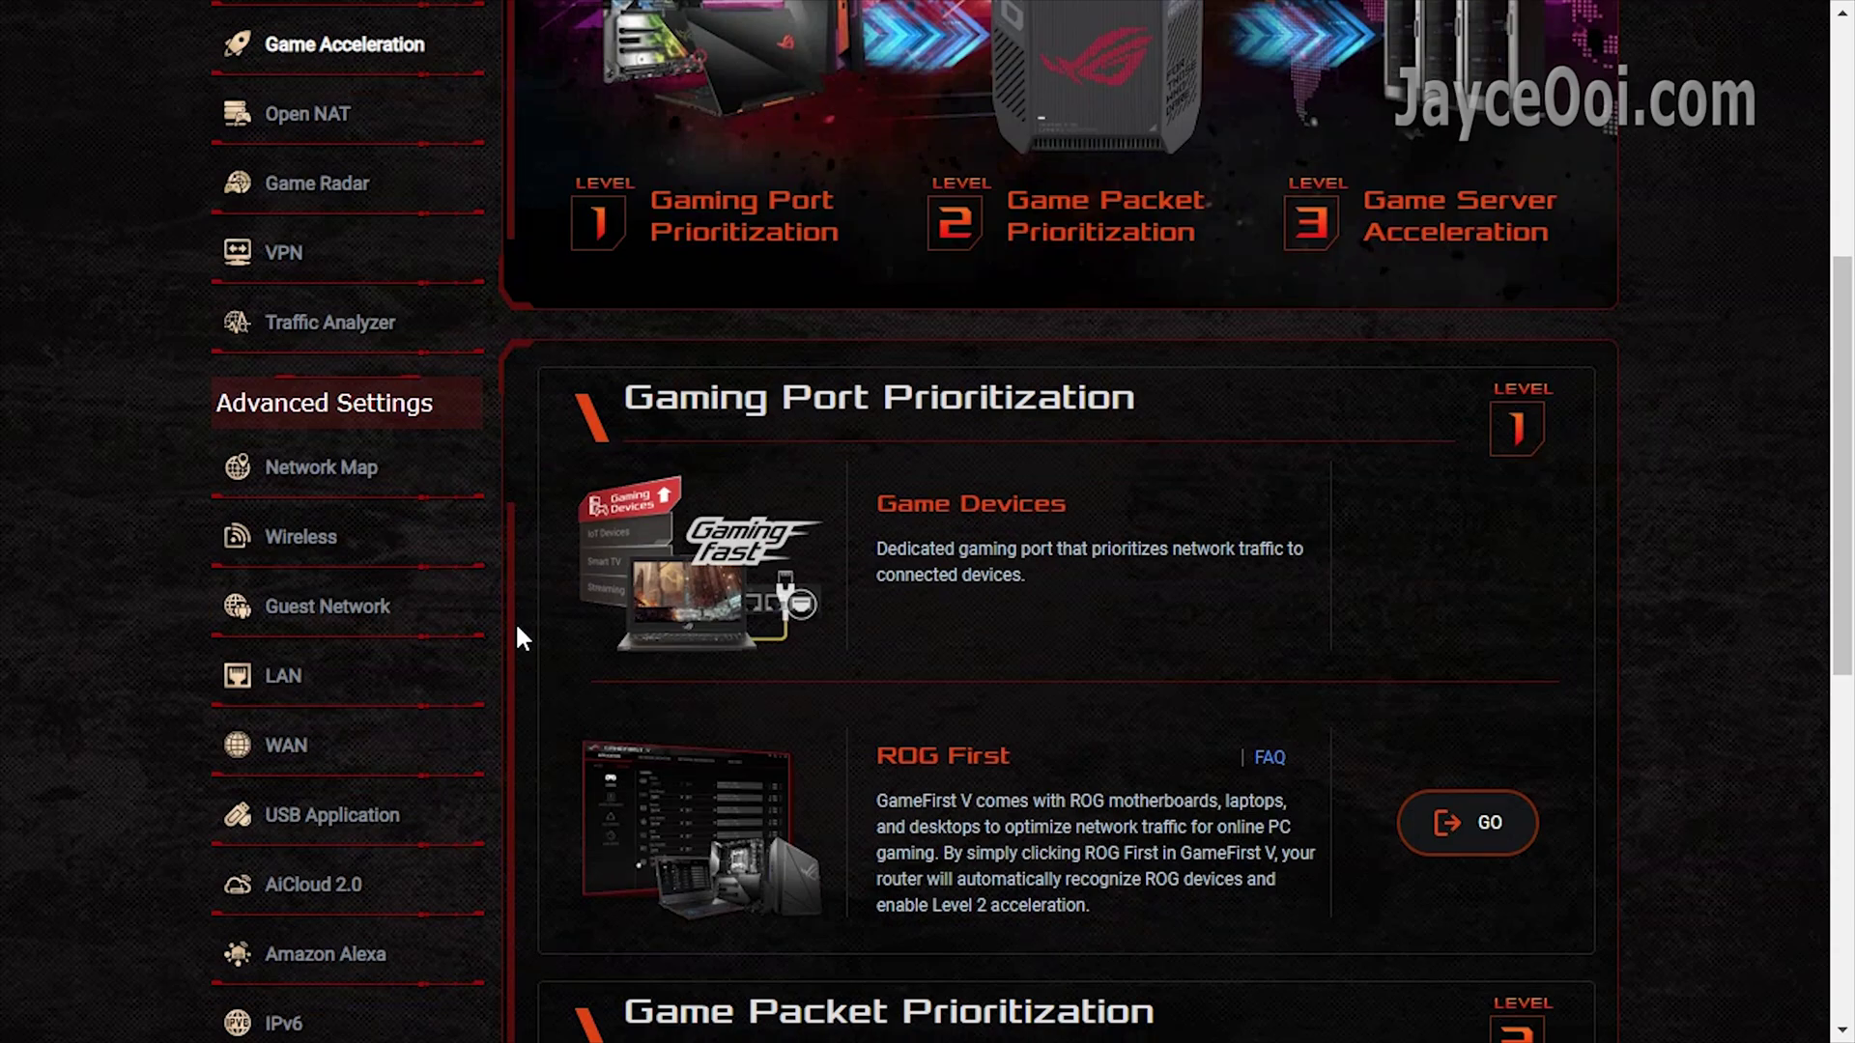
scroll(516, 627, "down", 5)
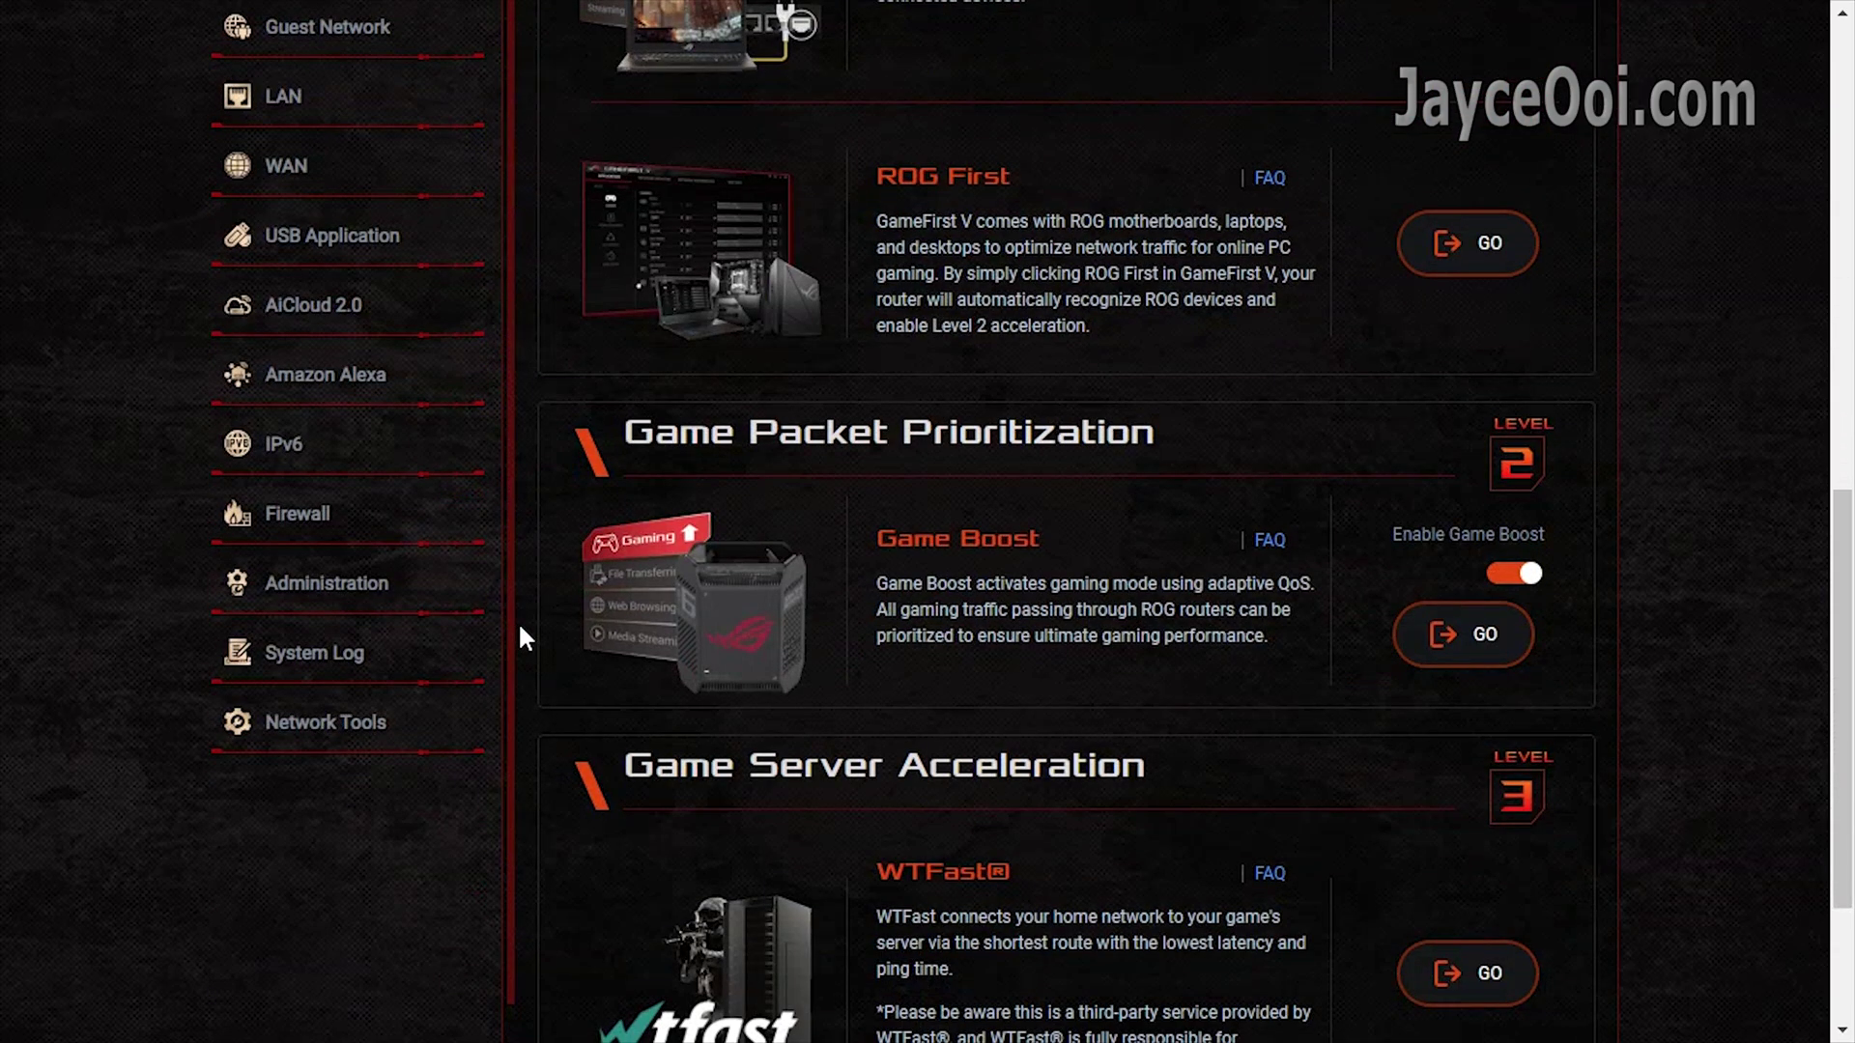
scroll(519, 627, "down", 3)
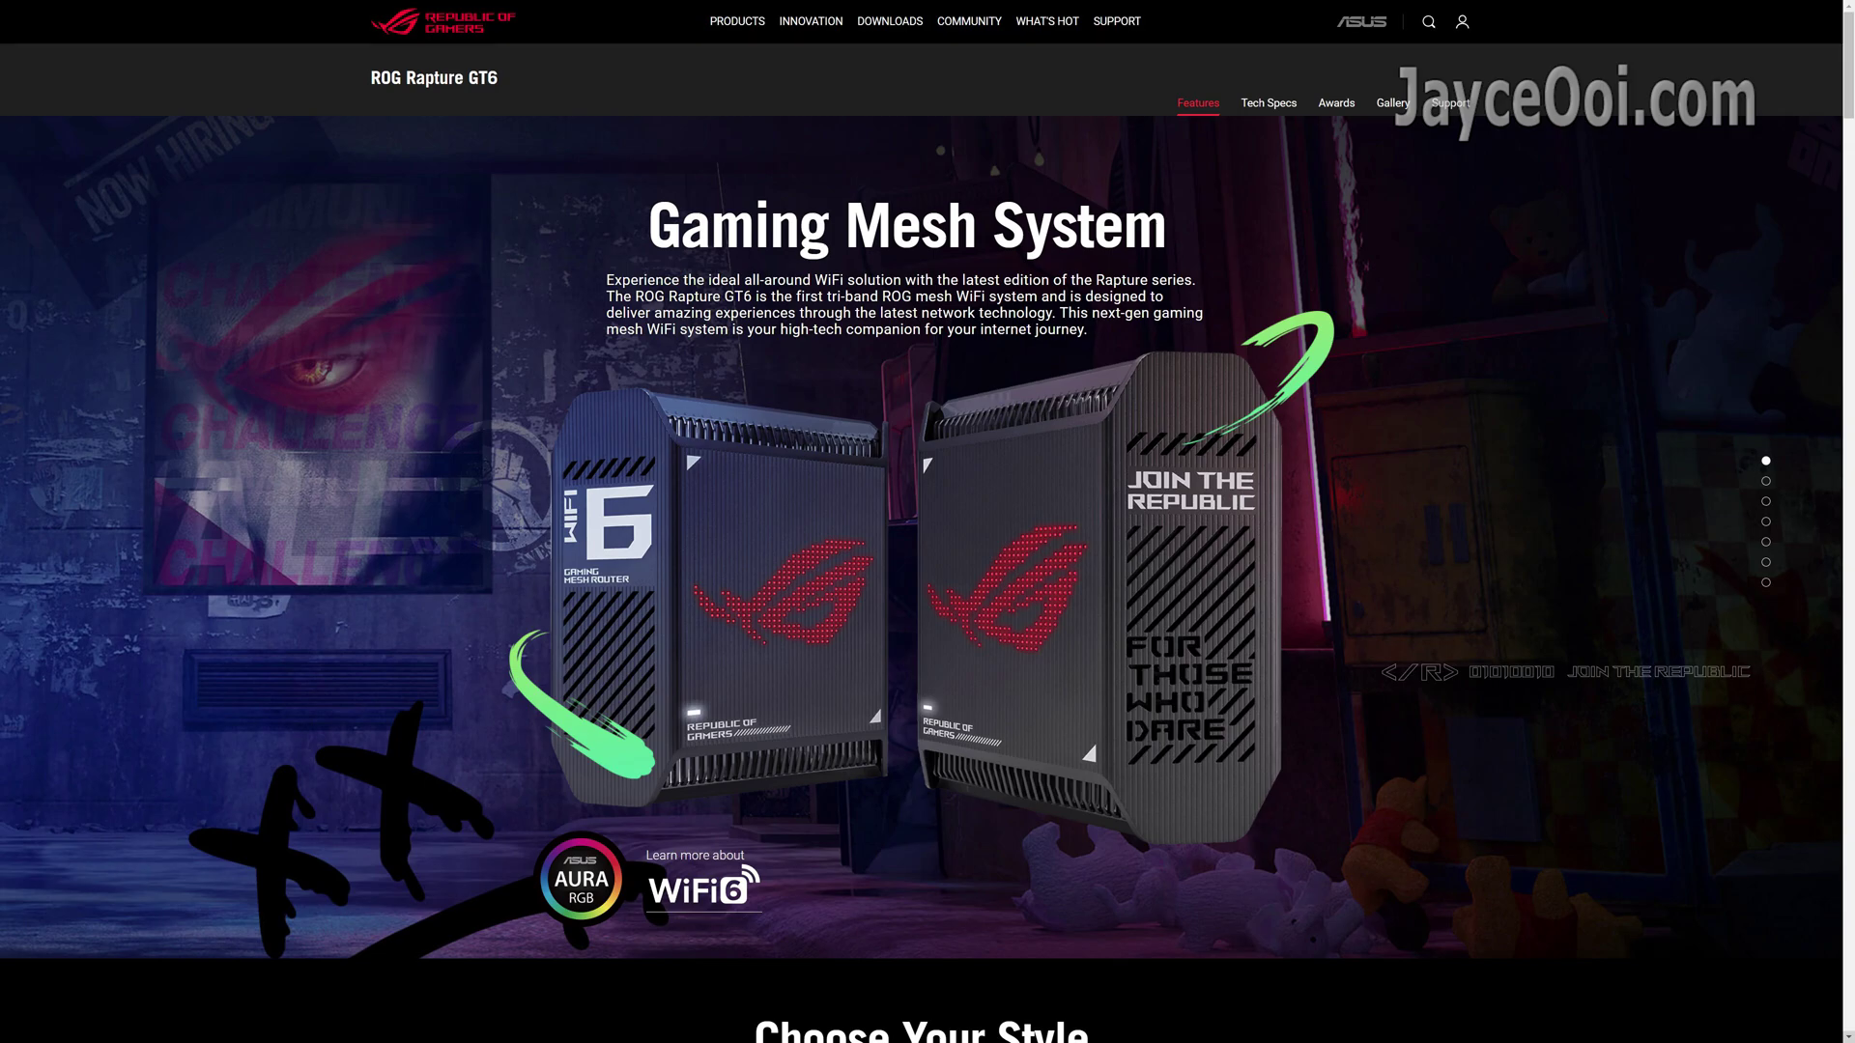
scroll(928, 522, "down", 1)
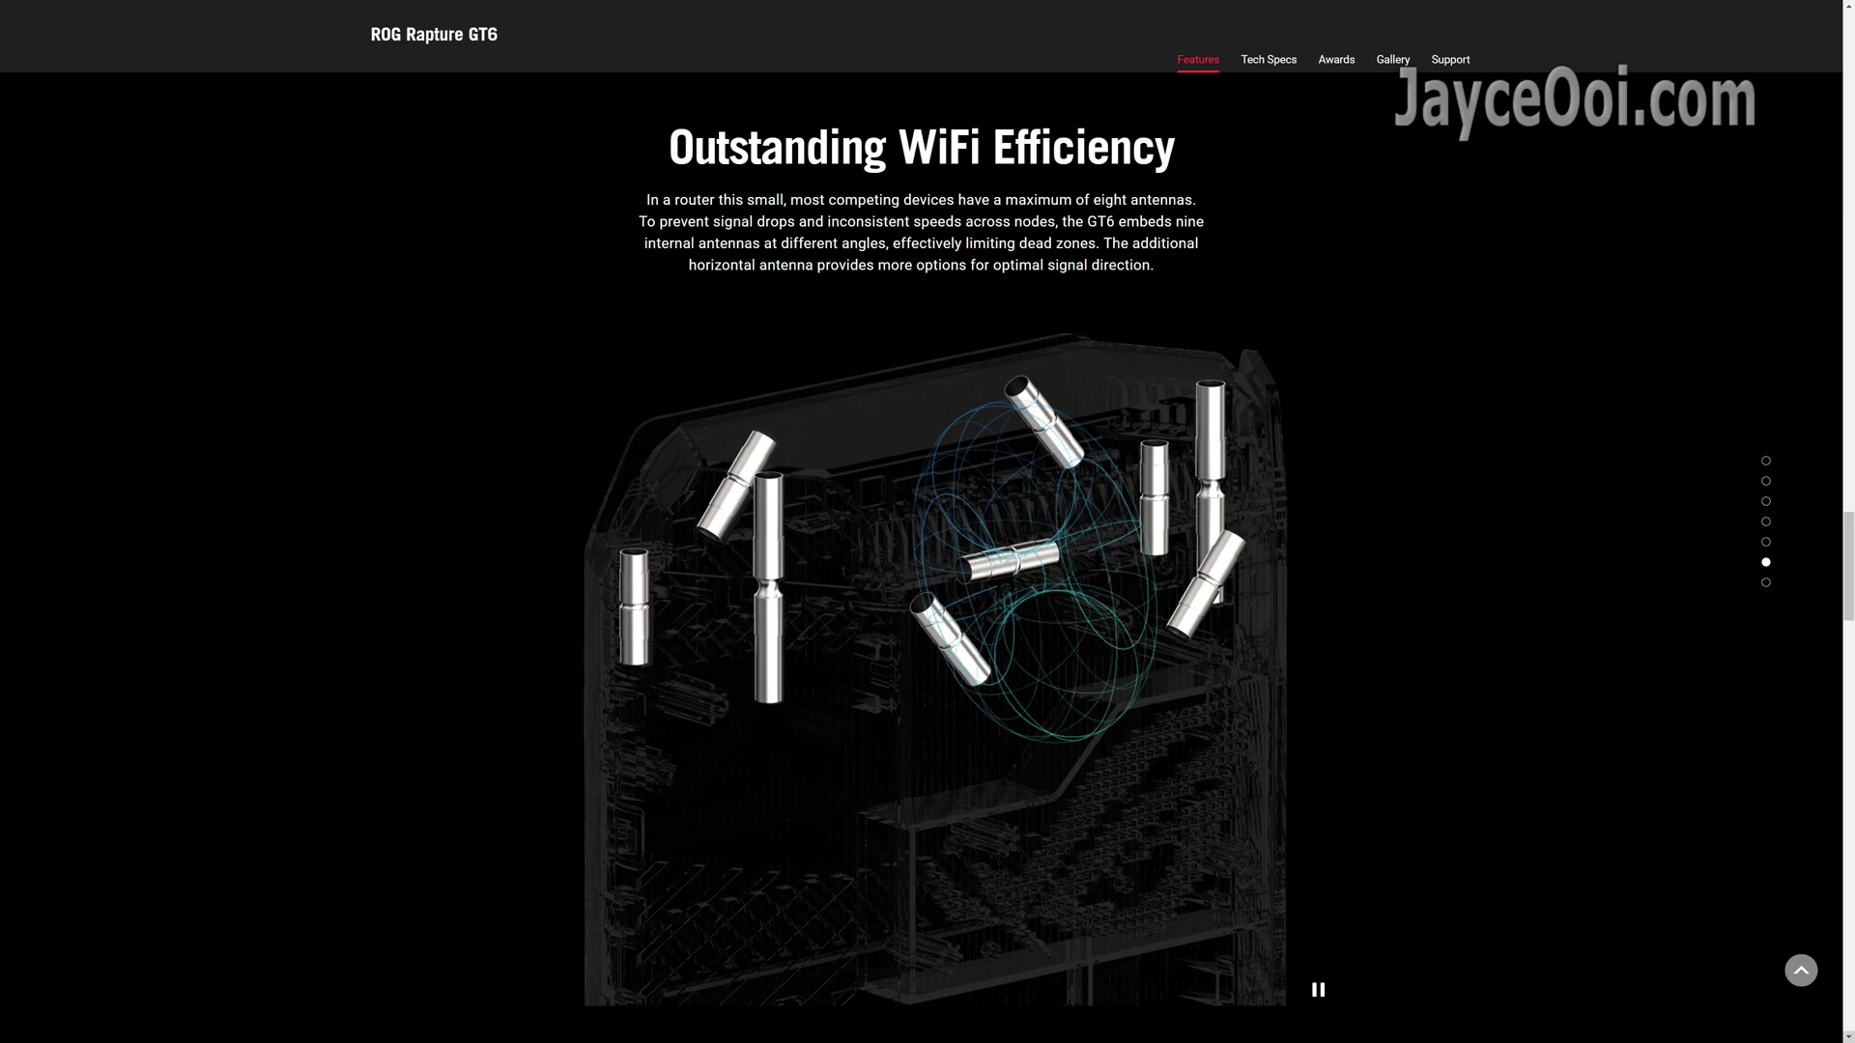
scroll(922, 580, "up", 1)
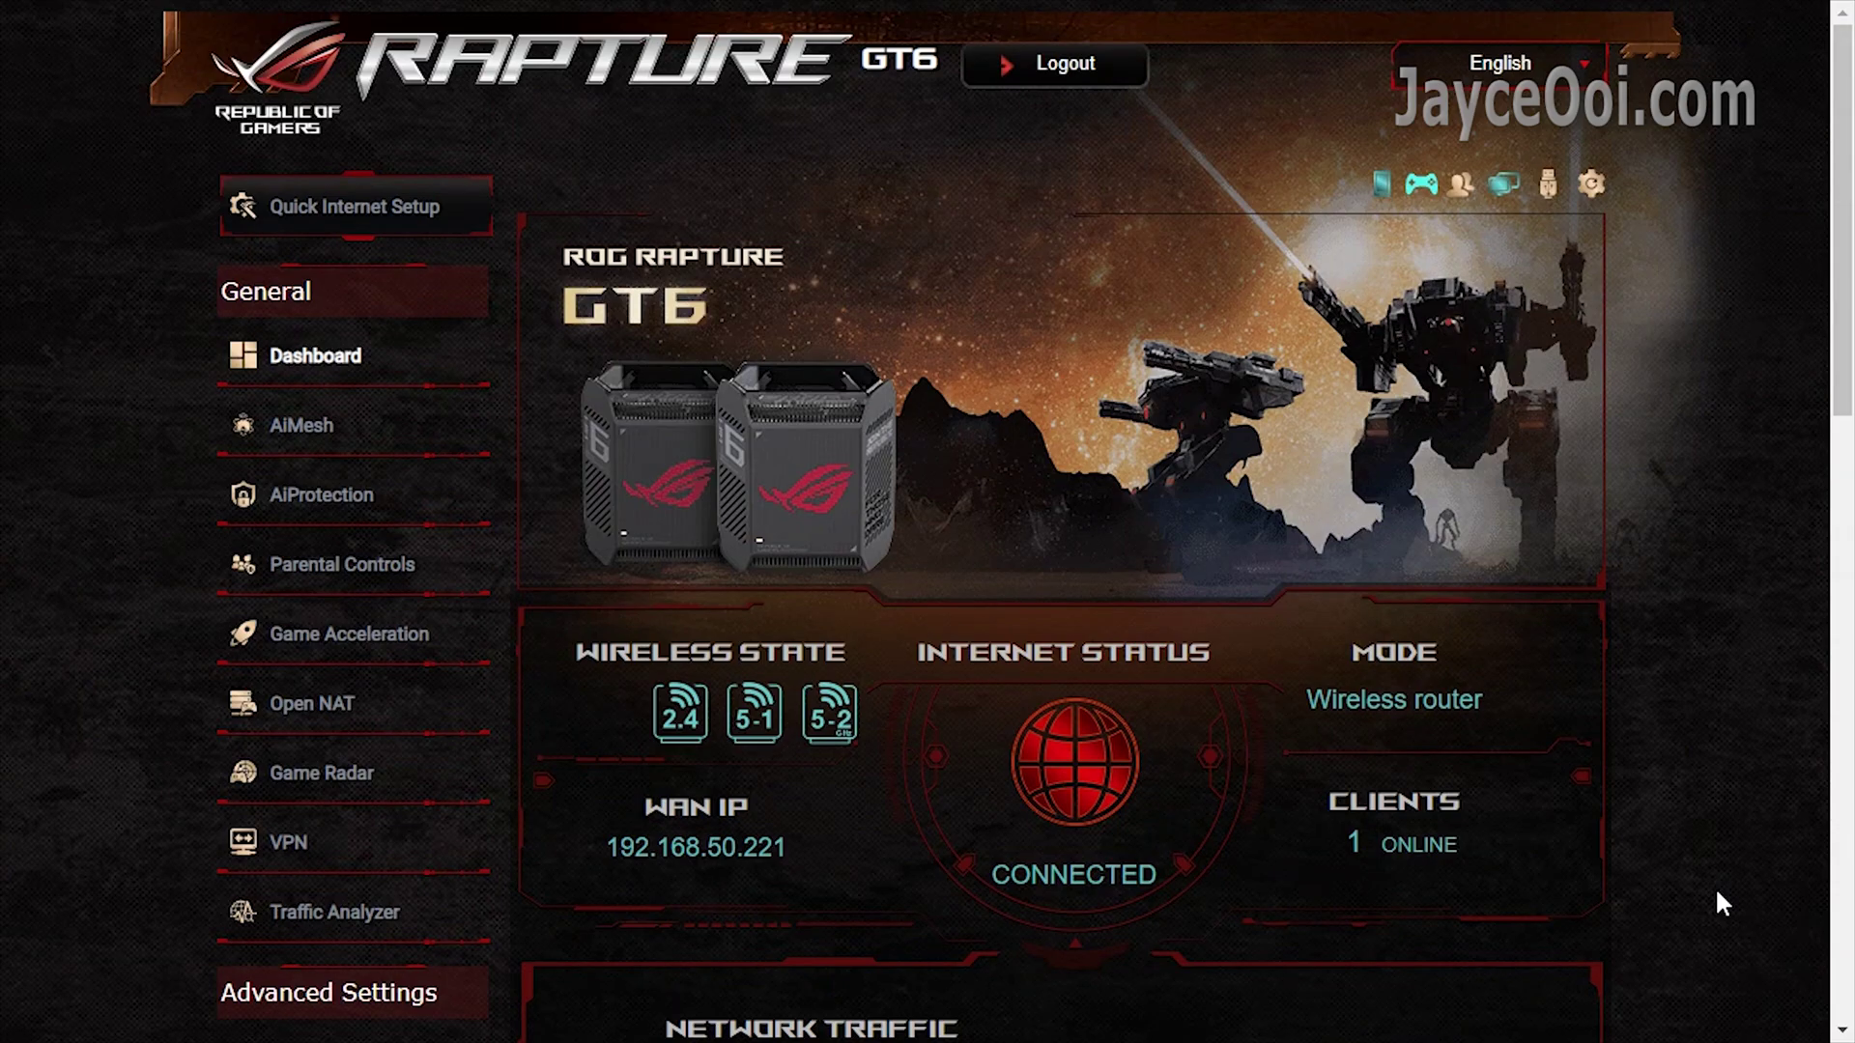
scroll(1716, 881, "down", 6)
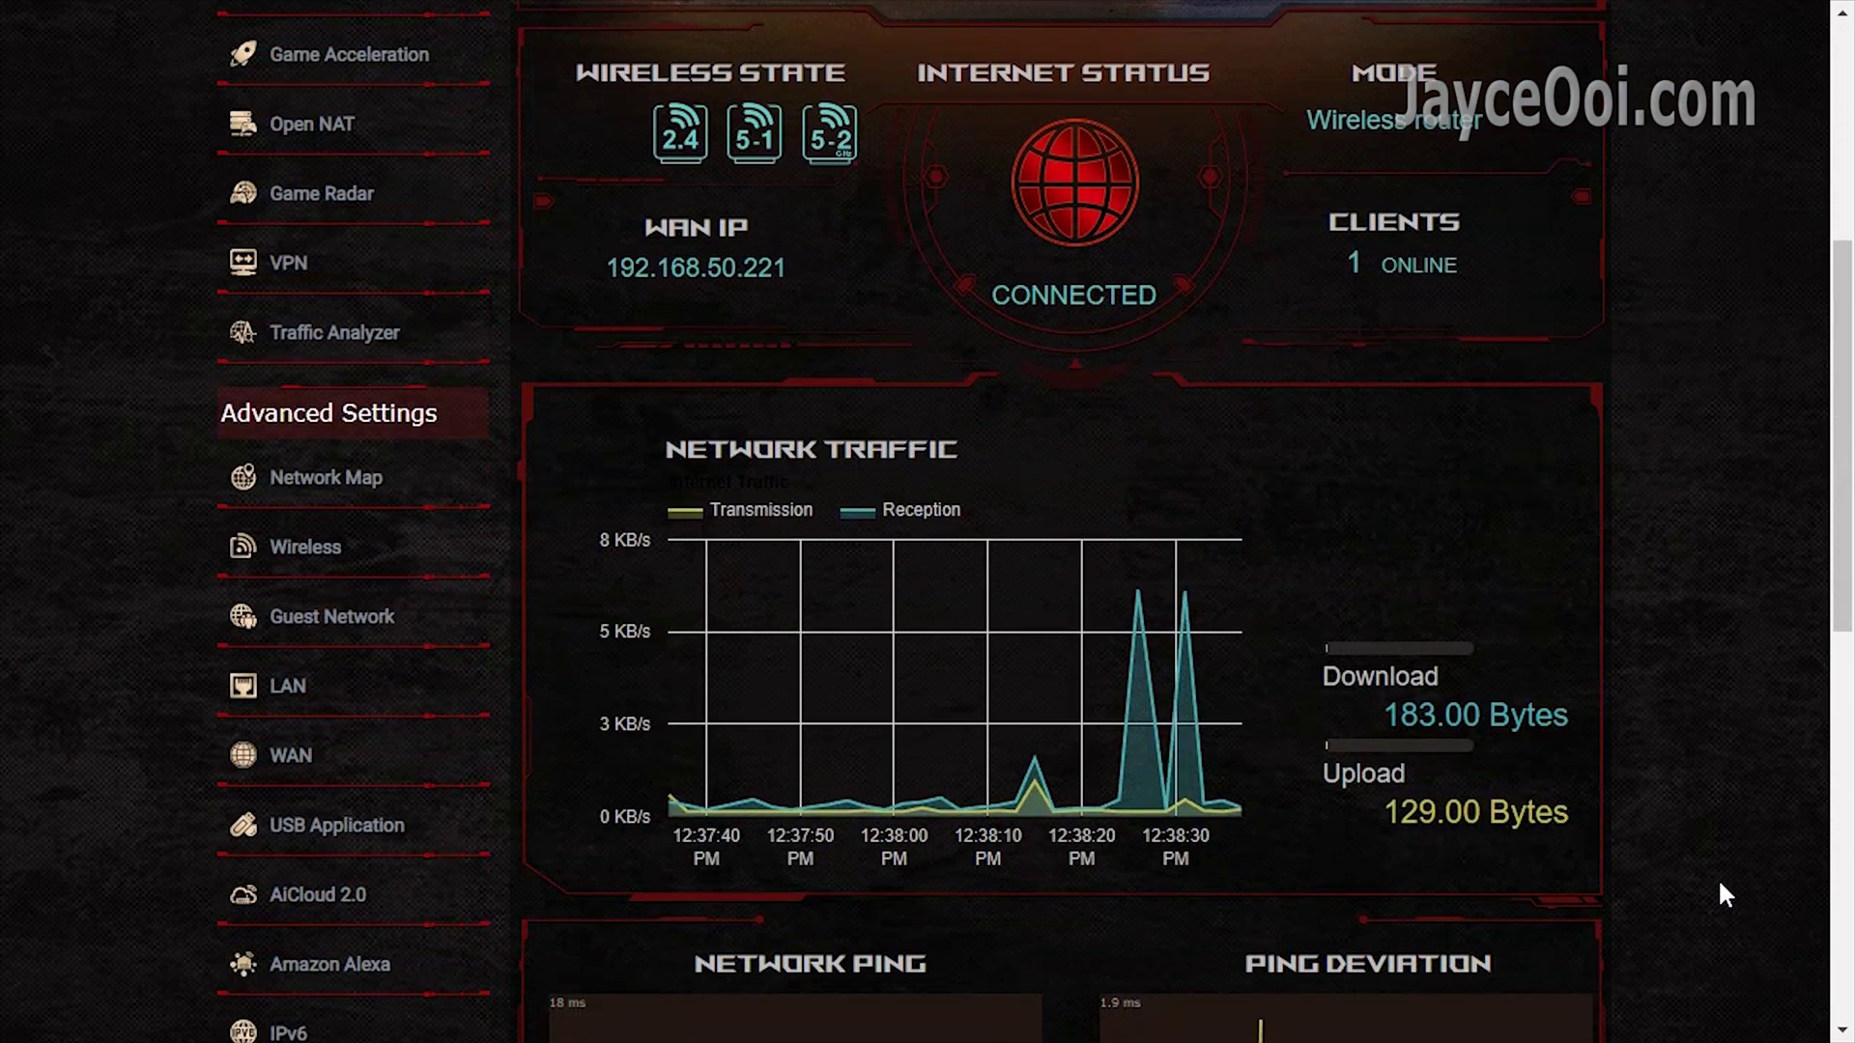
scroll(1723, 883, "down", 5)
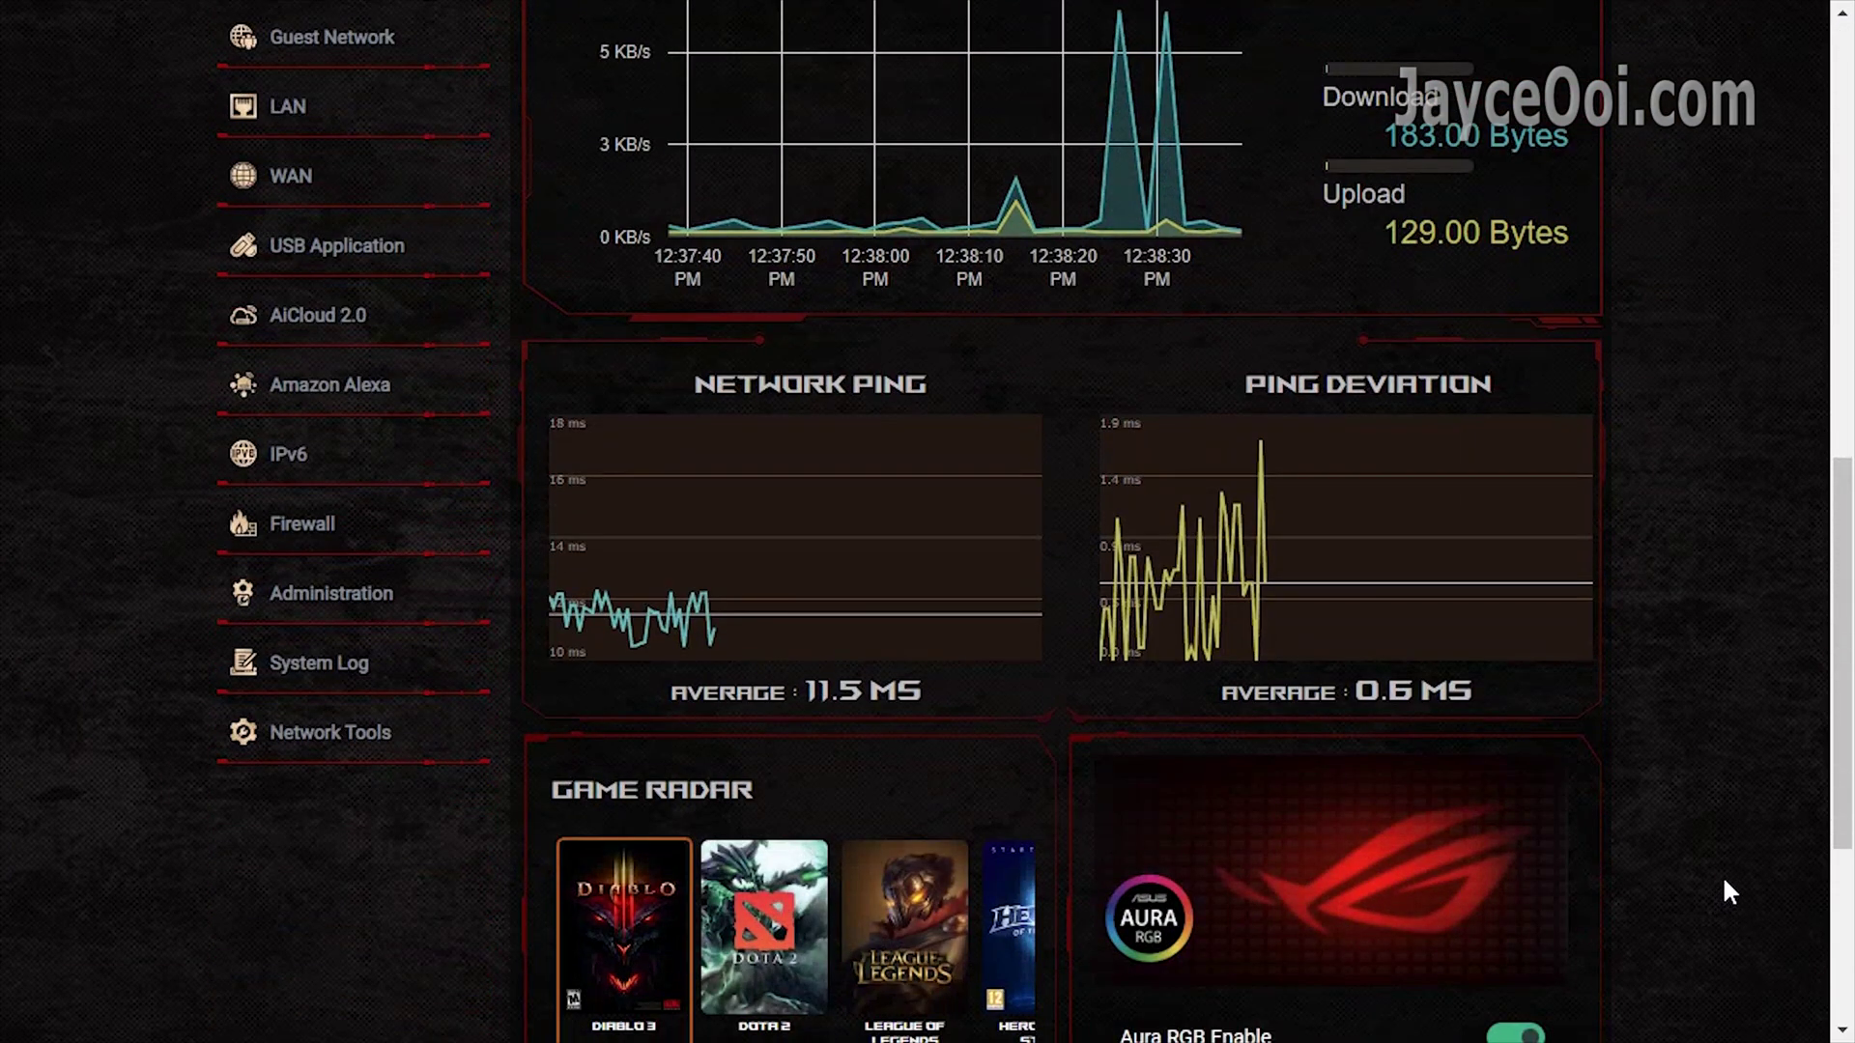
scroll(1723, 883, "down", 5)
scroll(1729, 891, "down", 1)
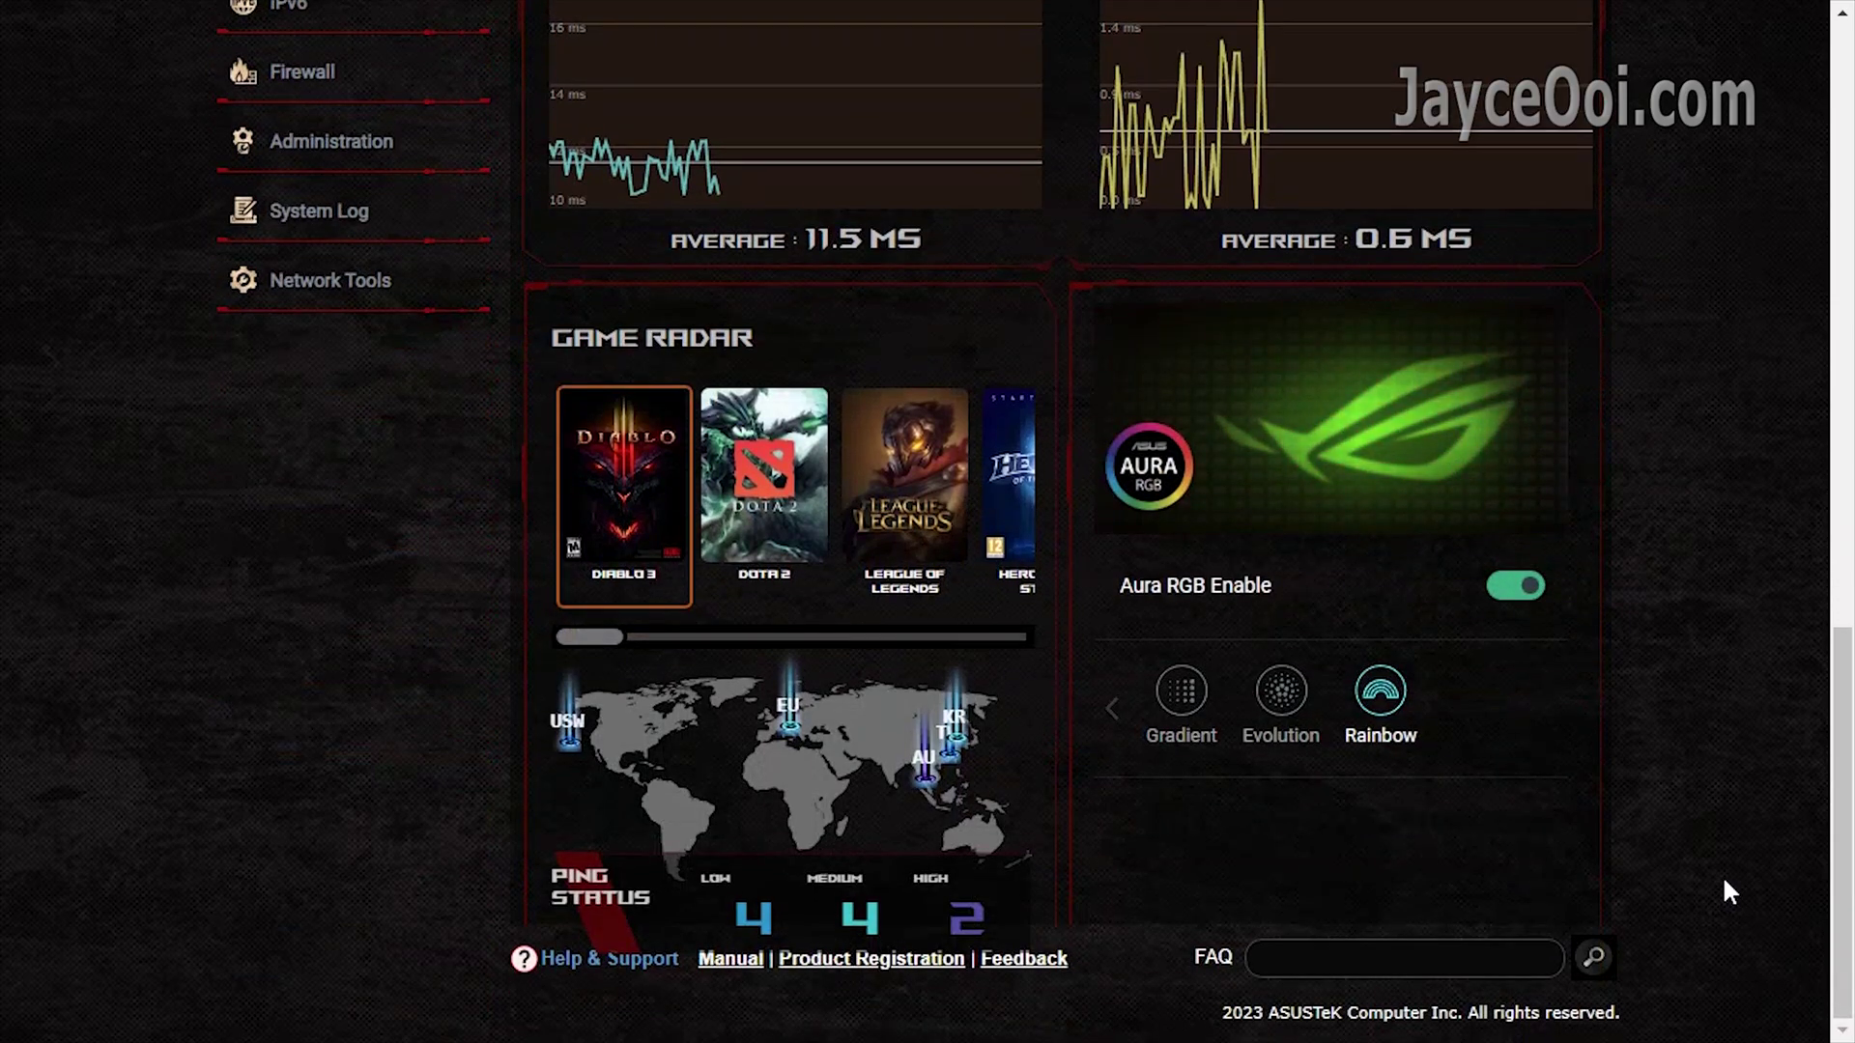
scroll(1726, 891, "up", 7)
scroll(1721, 873, "up", 9)
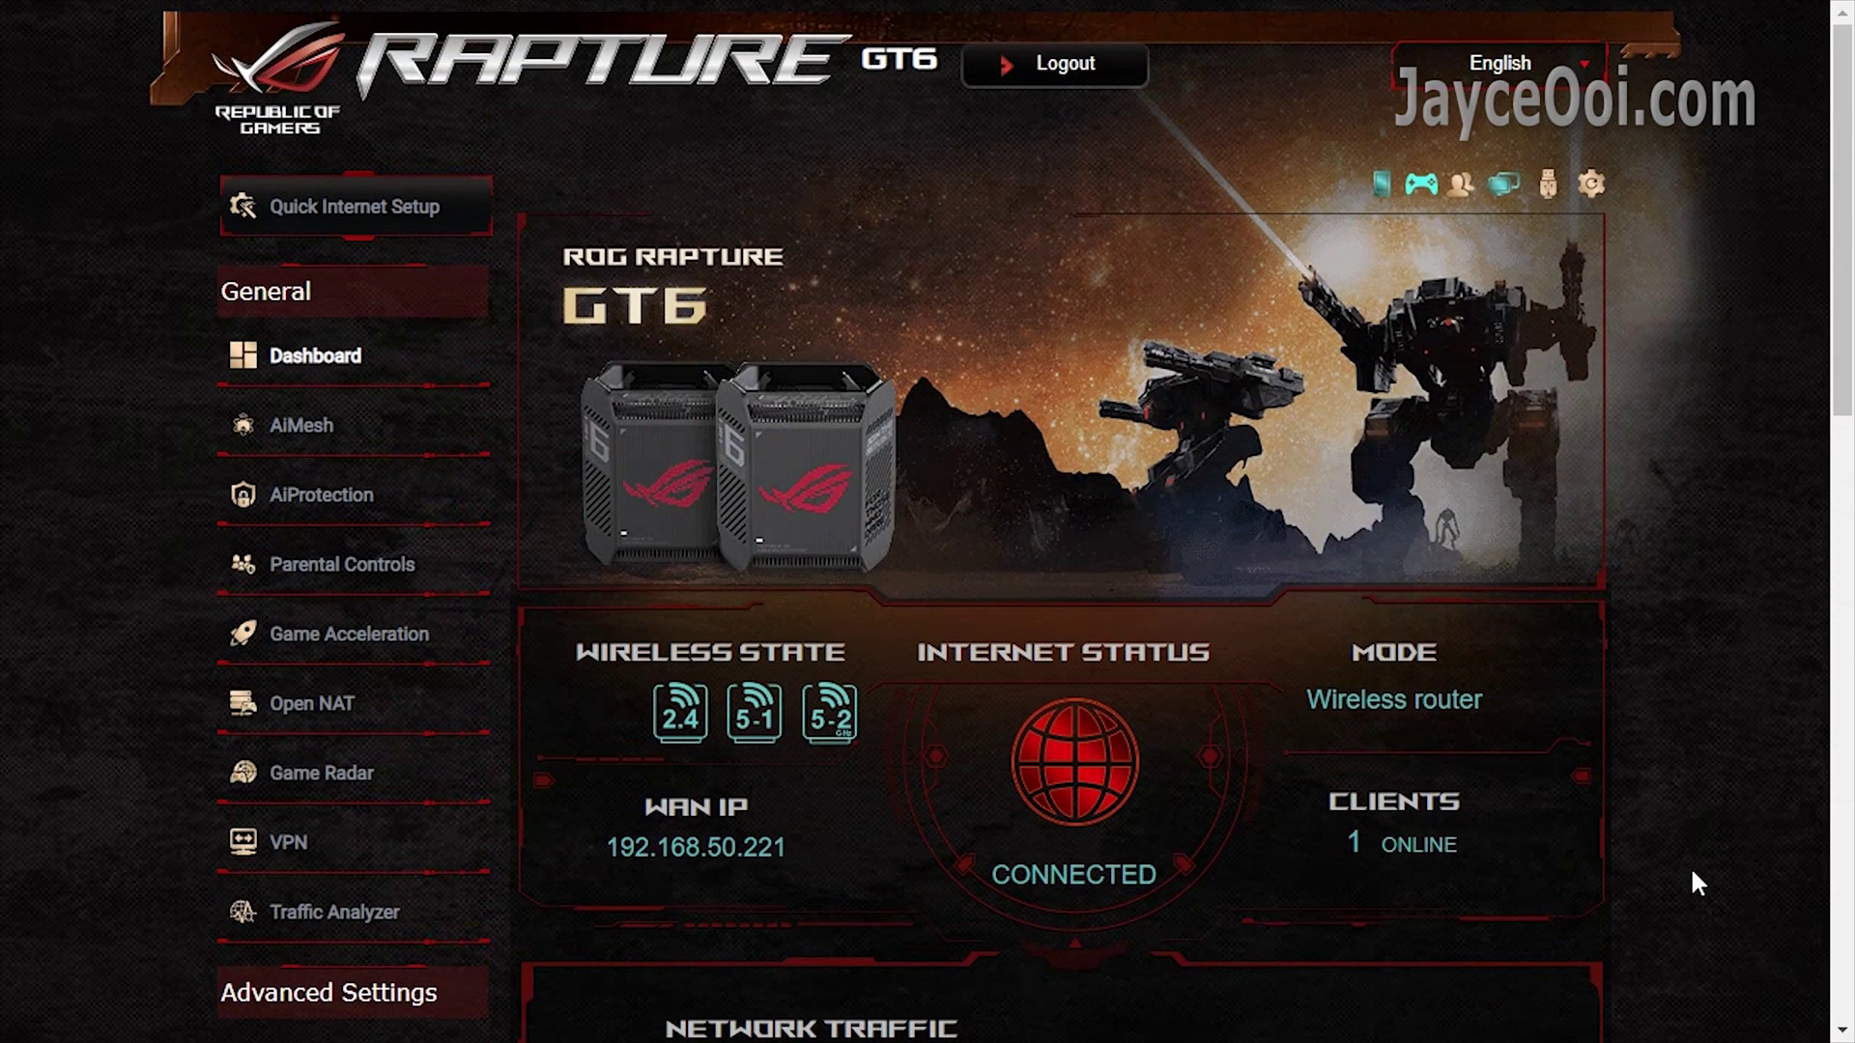
- View the Office GT6 mesh node's network details in AiMesh, including its wireless 5GHz uplink
left_click(390, 435)
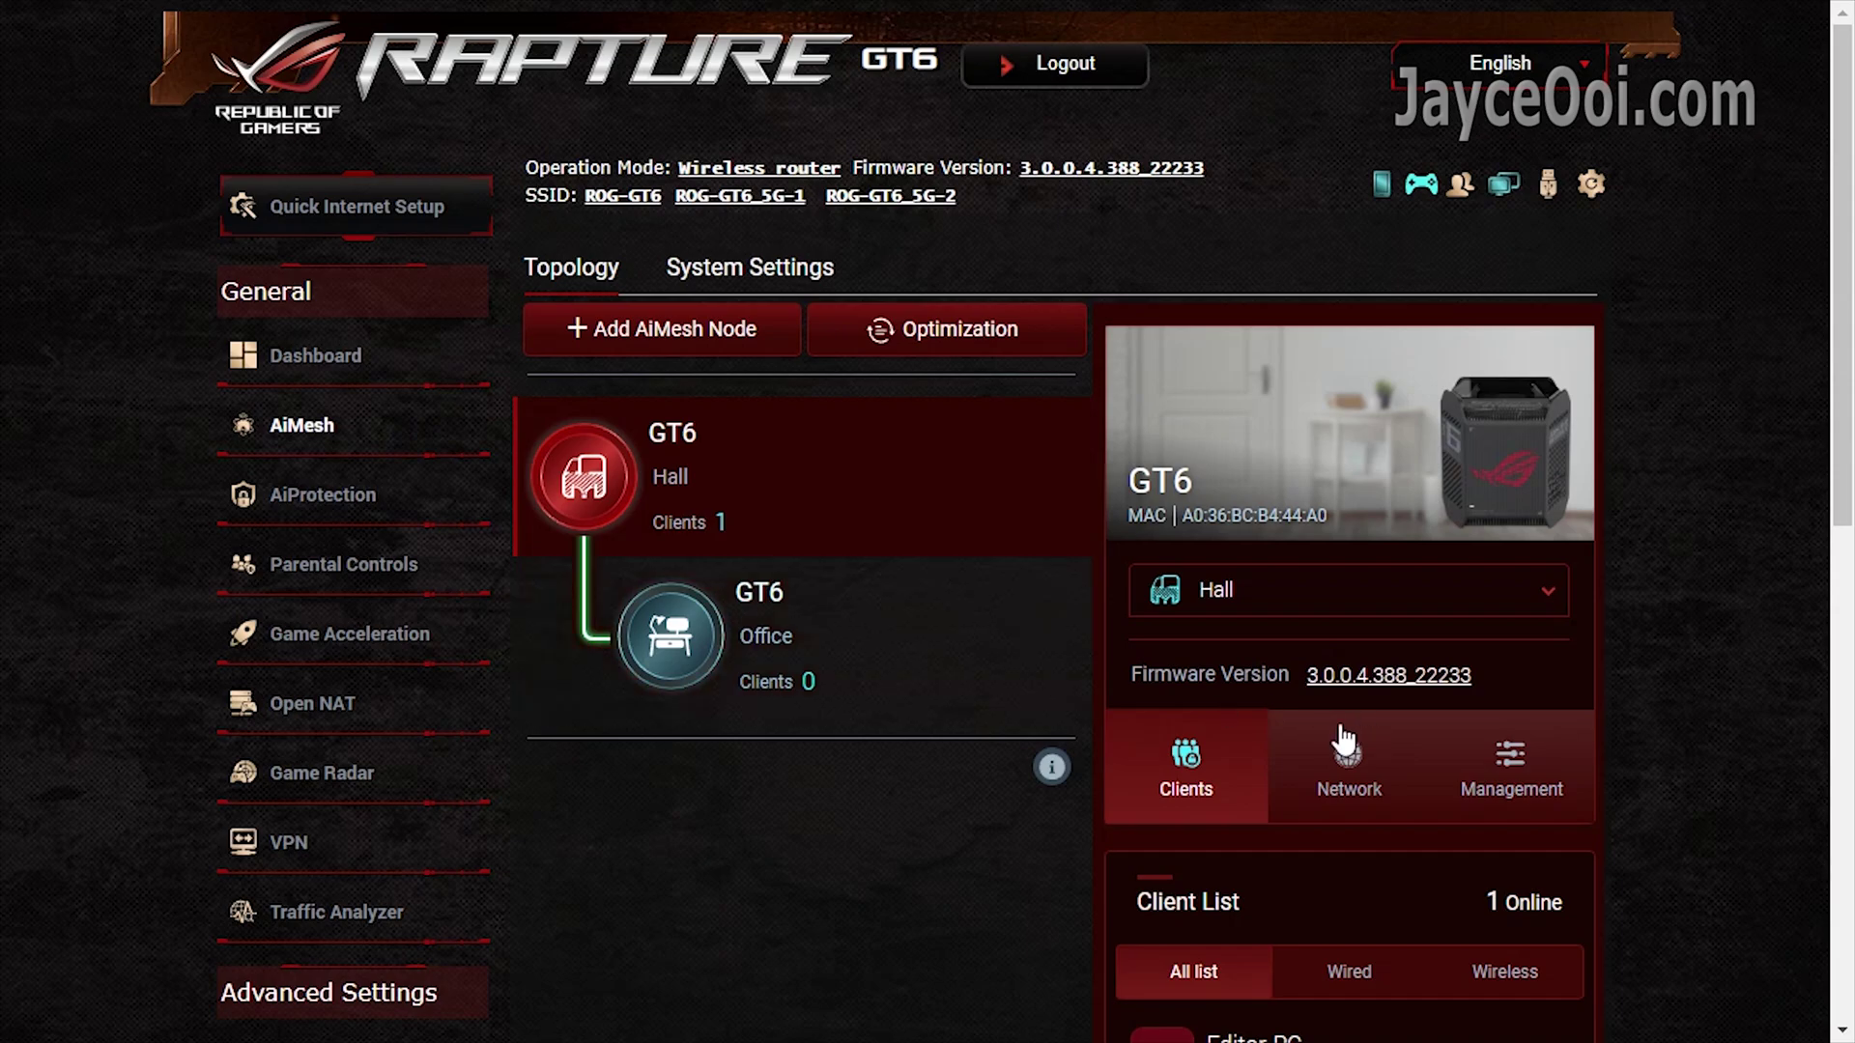
left_click(720, 664)
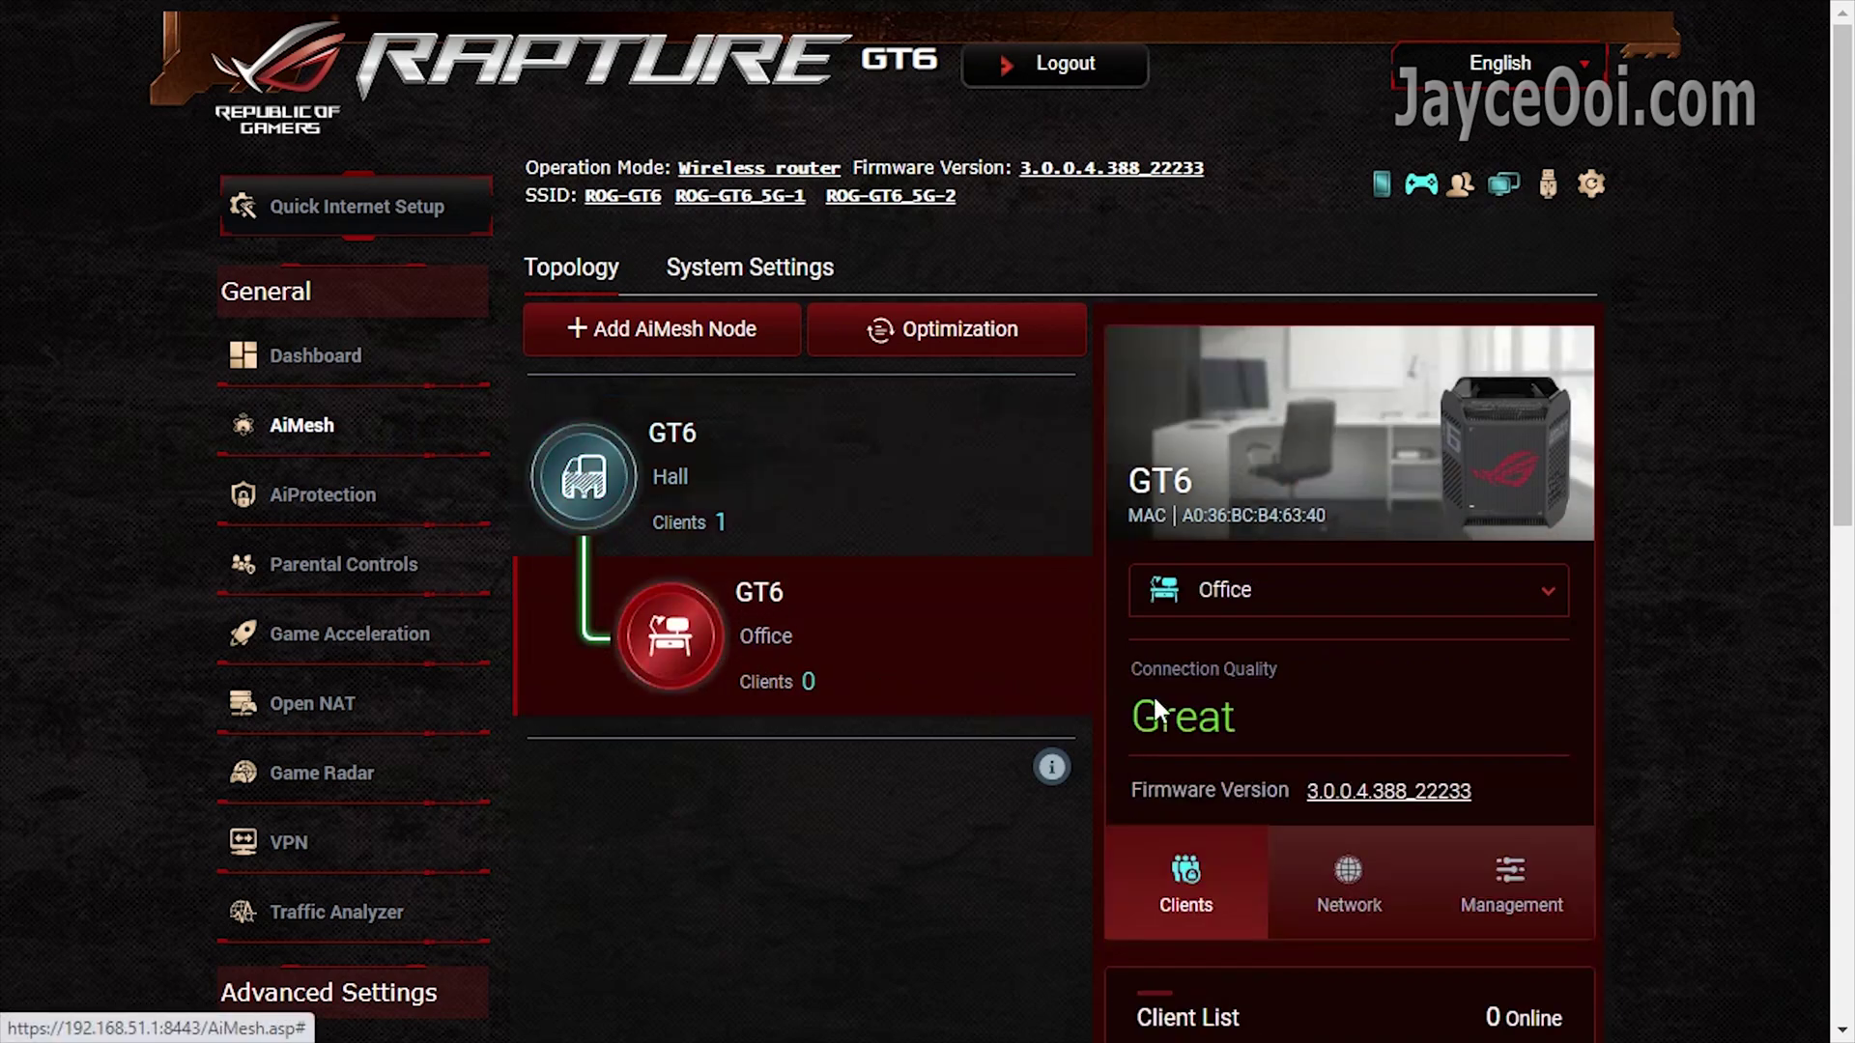
left_click(1336, 908)
scroll(1680, 817, "down", 3)
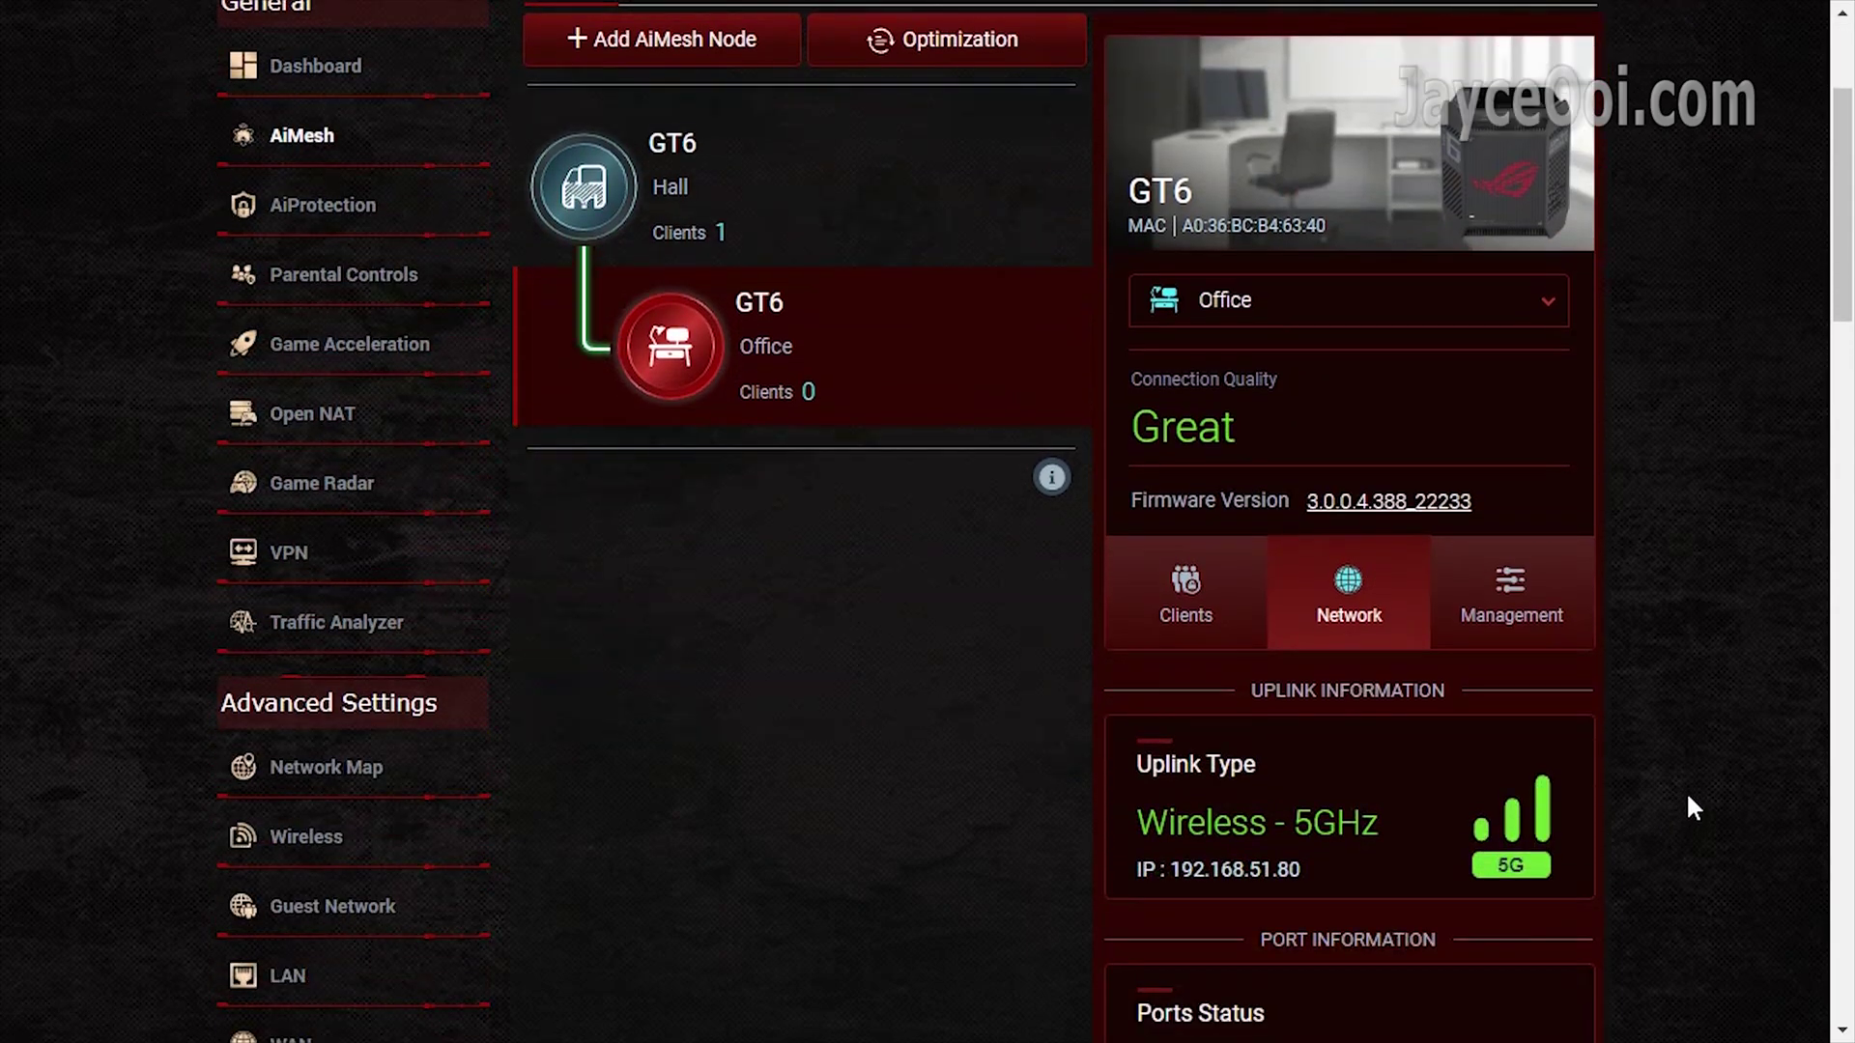
scroll(670, 734, "up", 3)
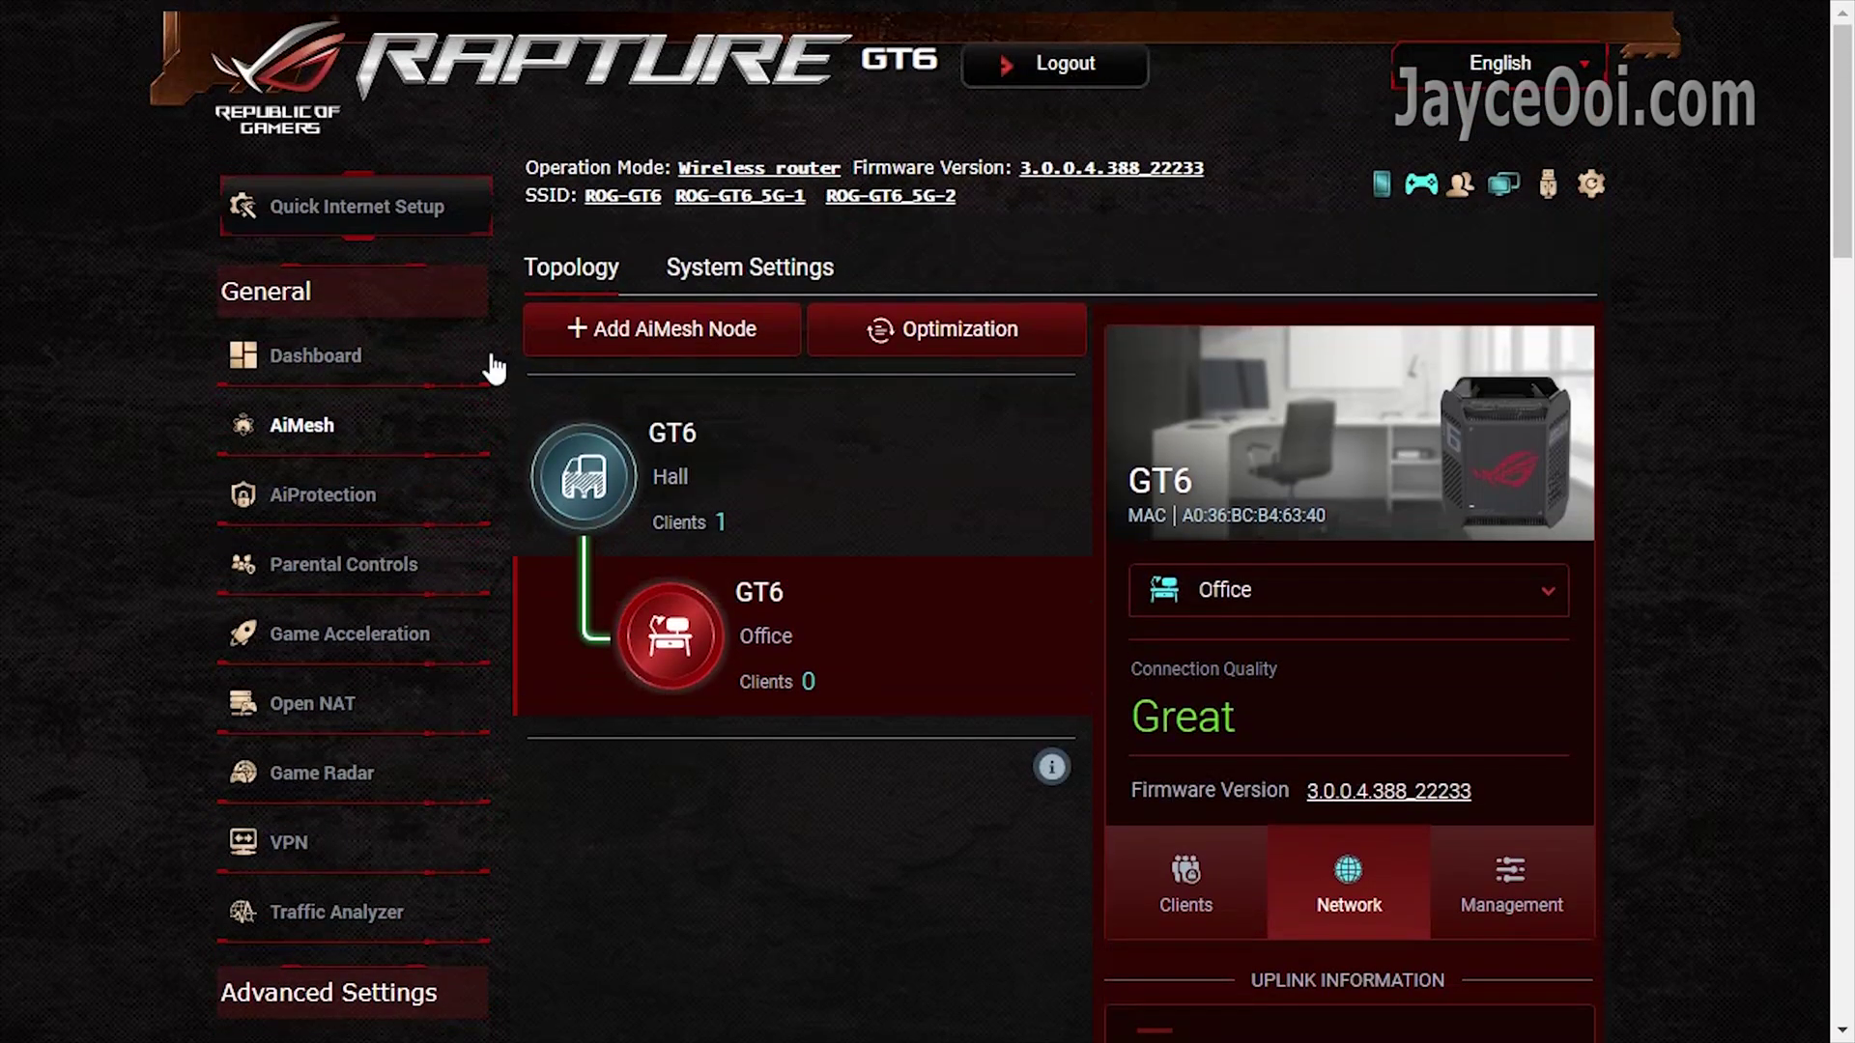
- Review AiProtection's Malicious Sites Blocking, Two-Way IPS and Infected Device Prevention, all switched ON
left_click(375, 498)
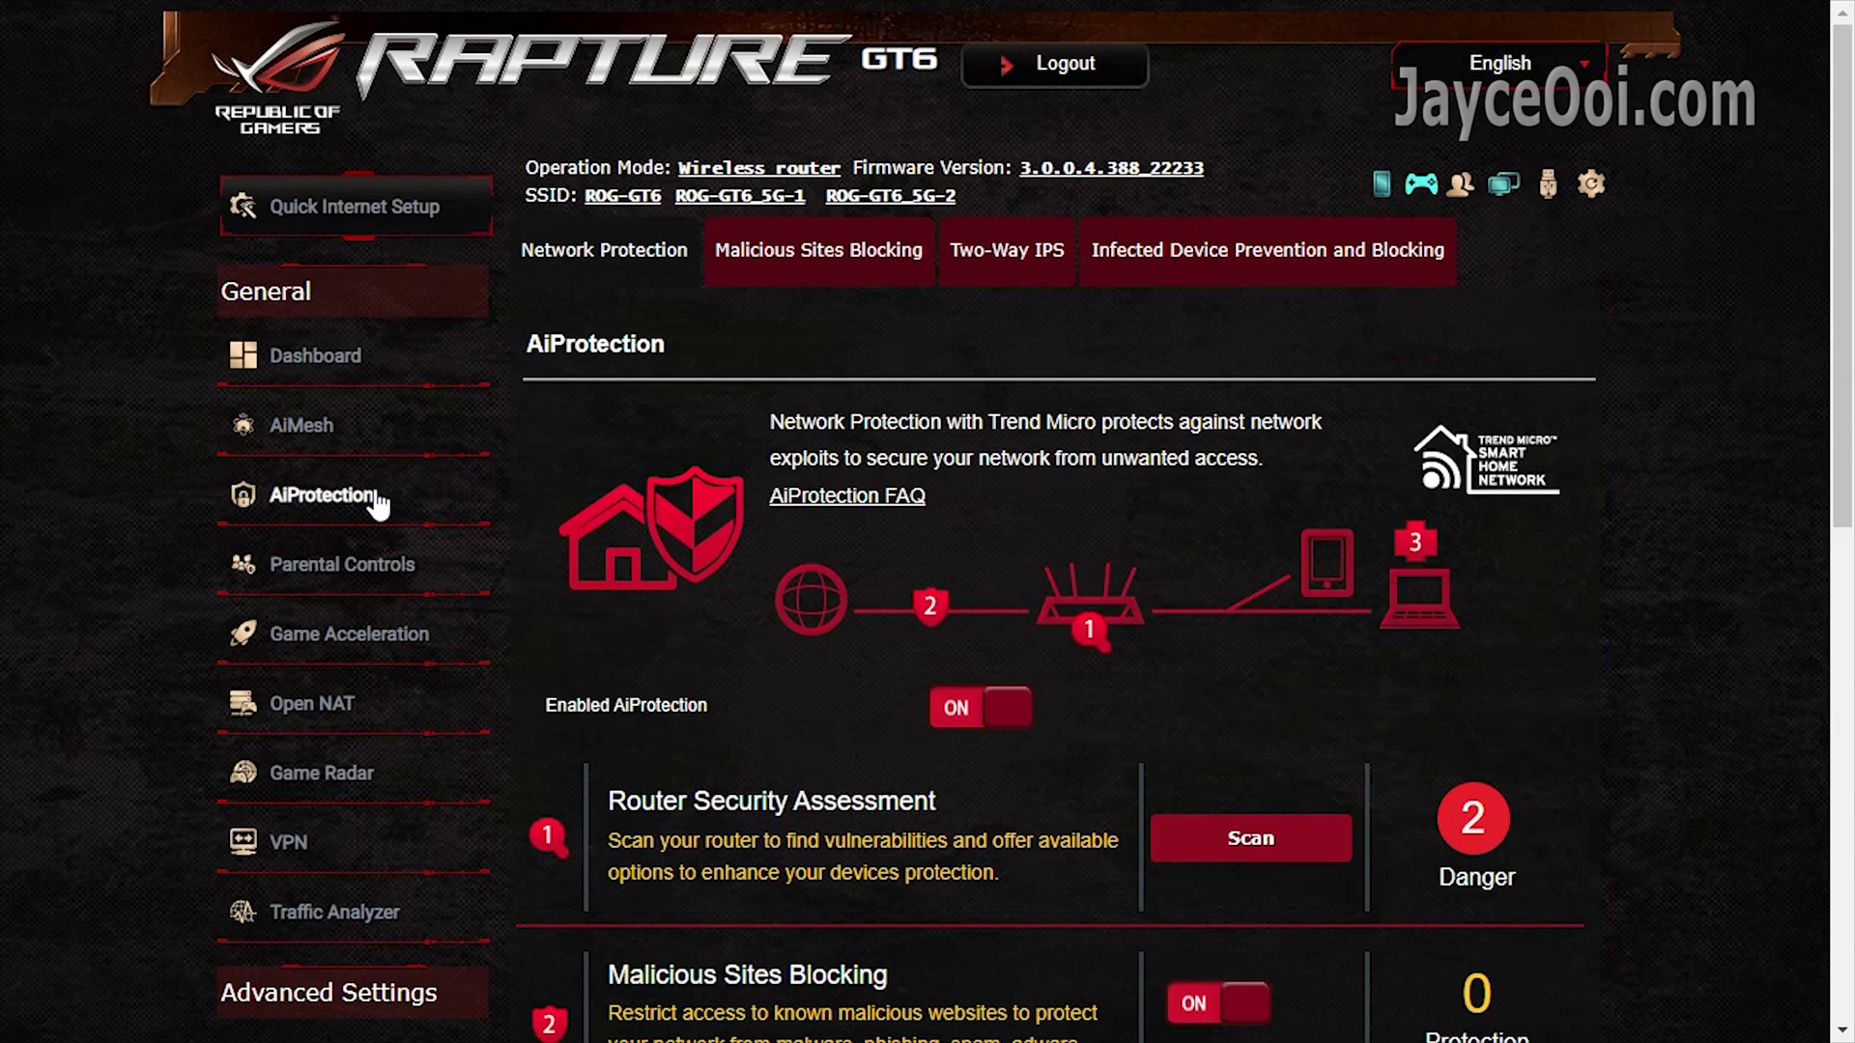
scroll(379, 501, "down", 7)
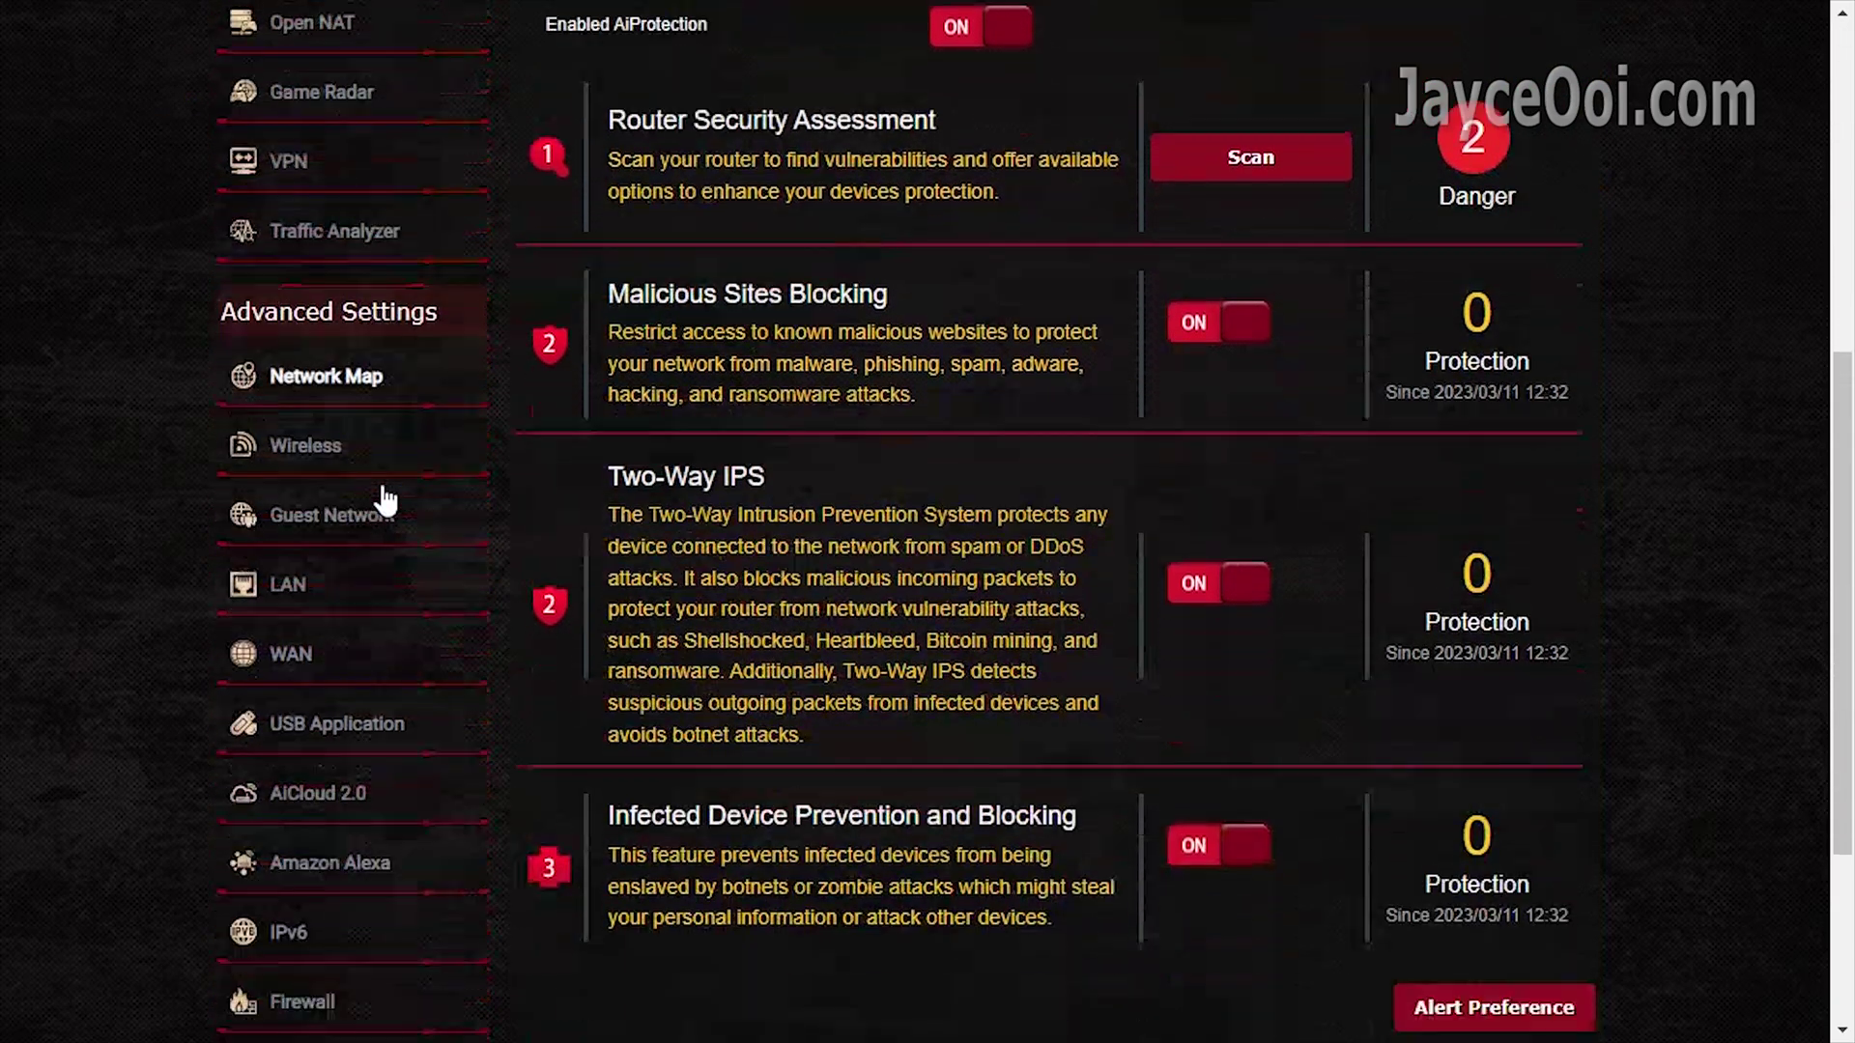
scroll(385, 500, "down", 2)
scroll(384, 500, "up", 9)
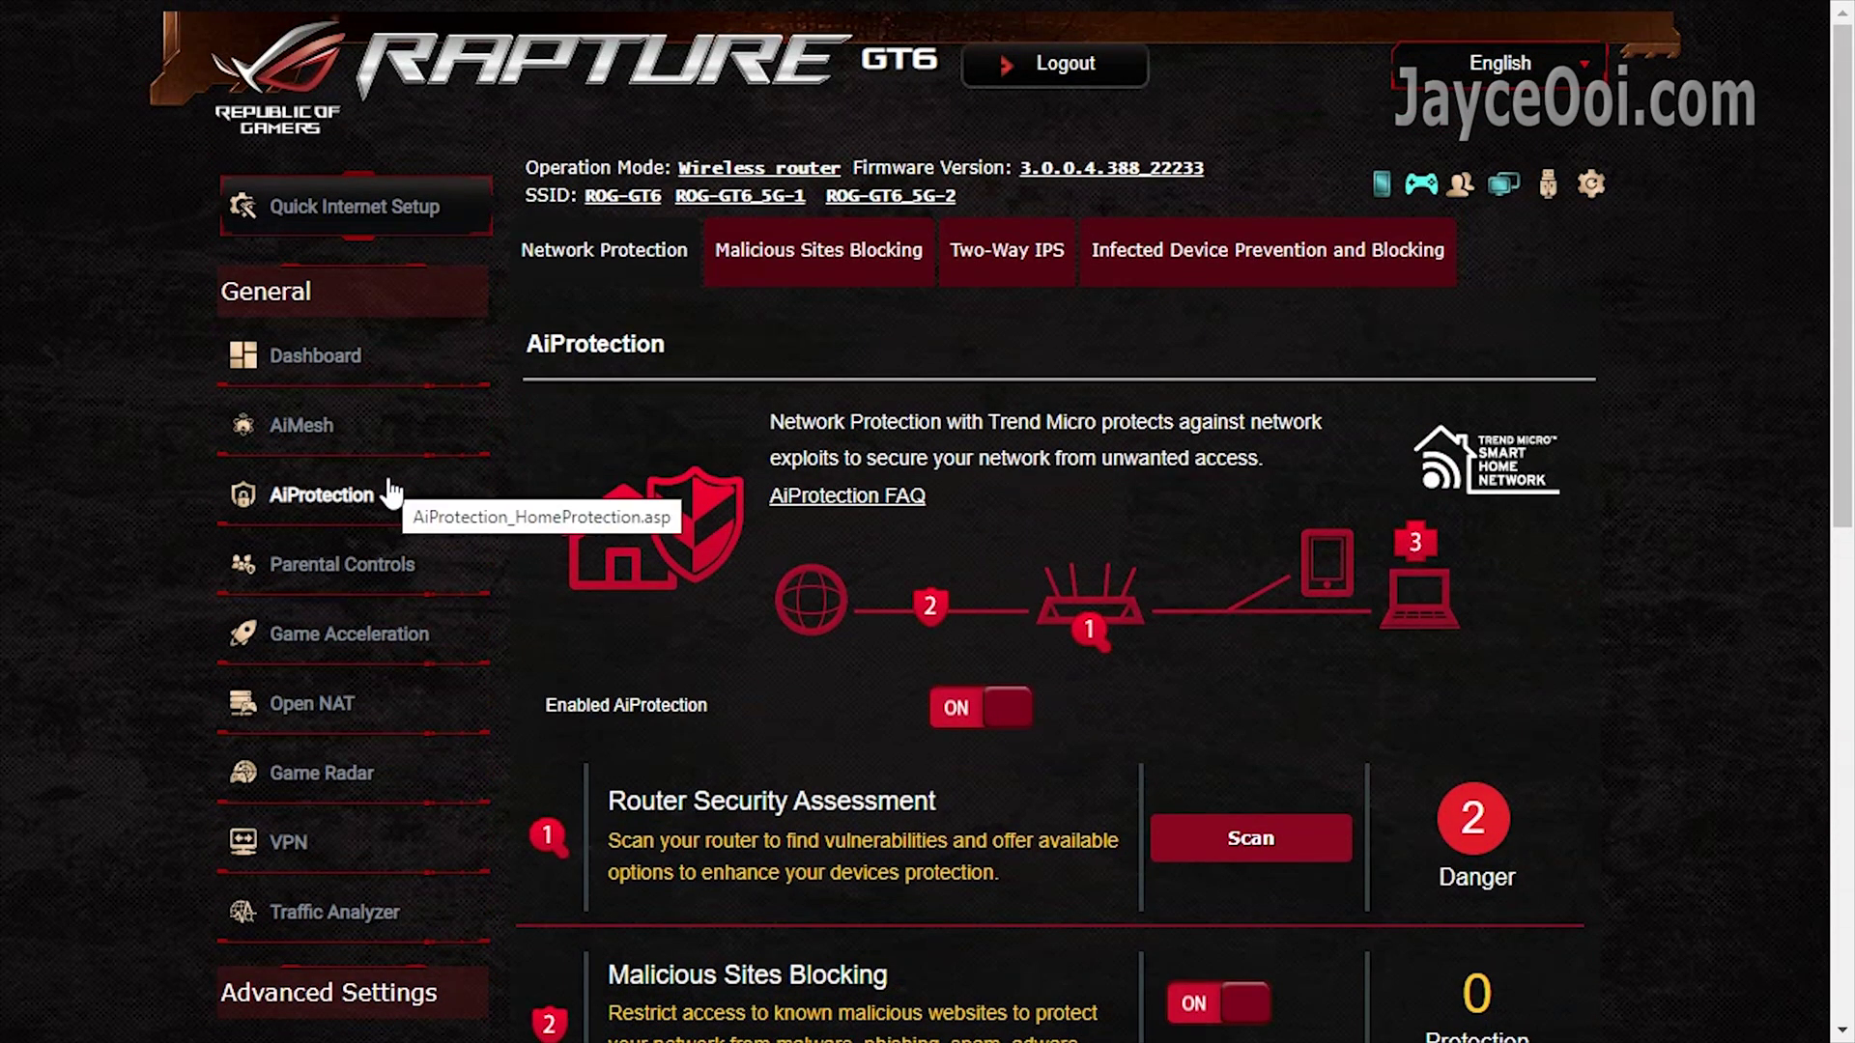
- Switch Enable Time Scheduling ON in Parental Controls, then go to the Game Acceleration page
left_click(384, 566)
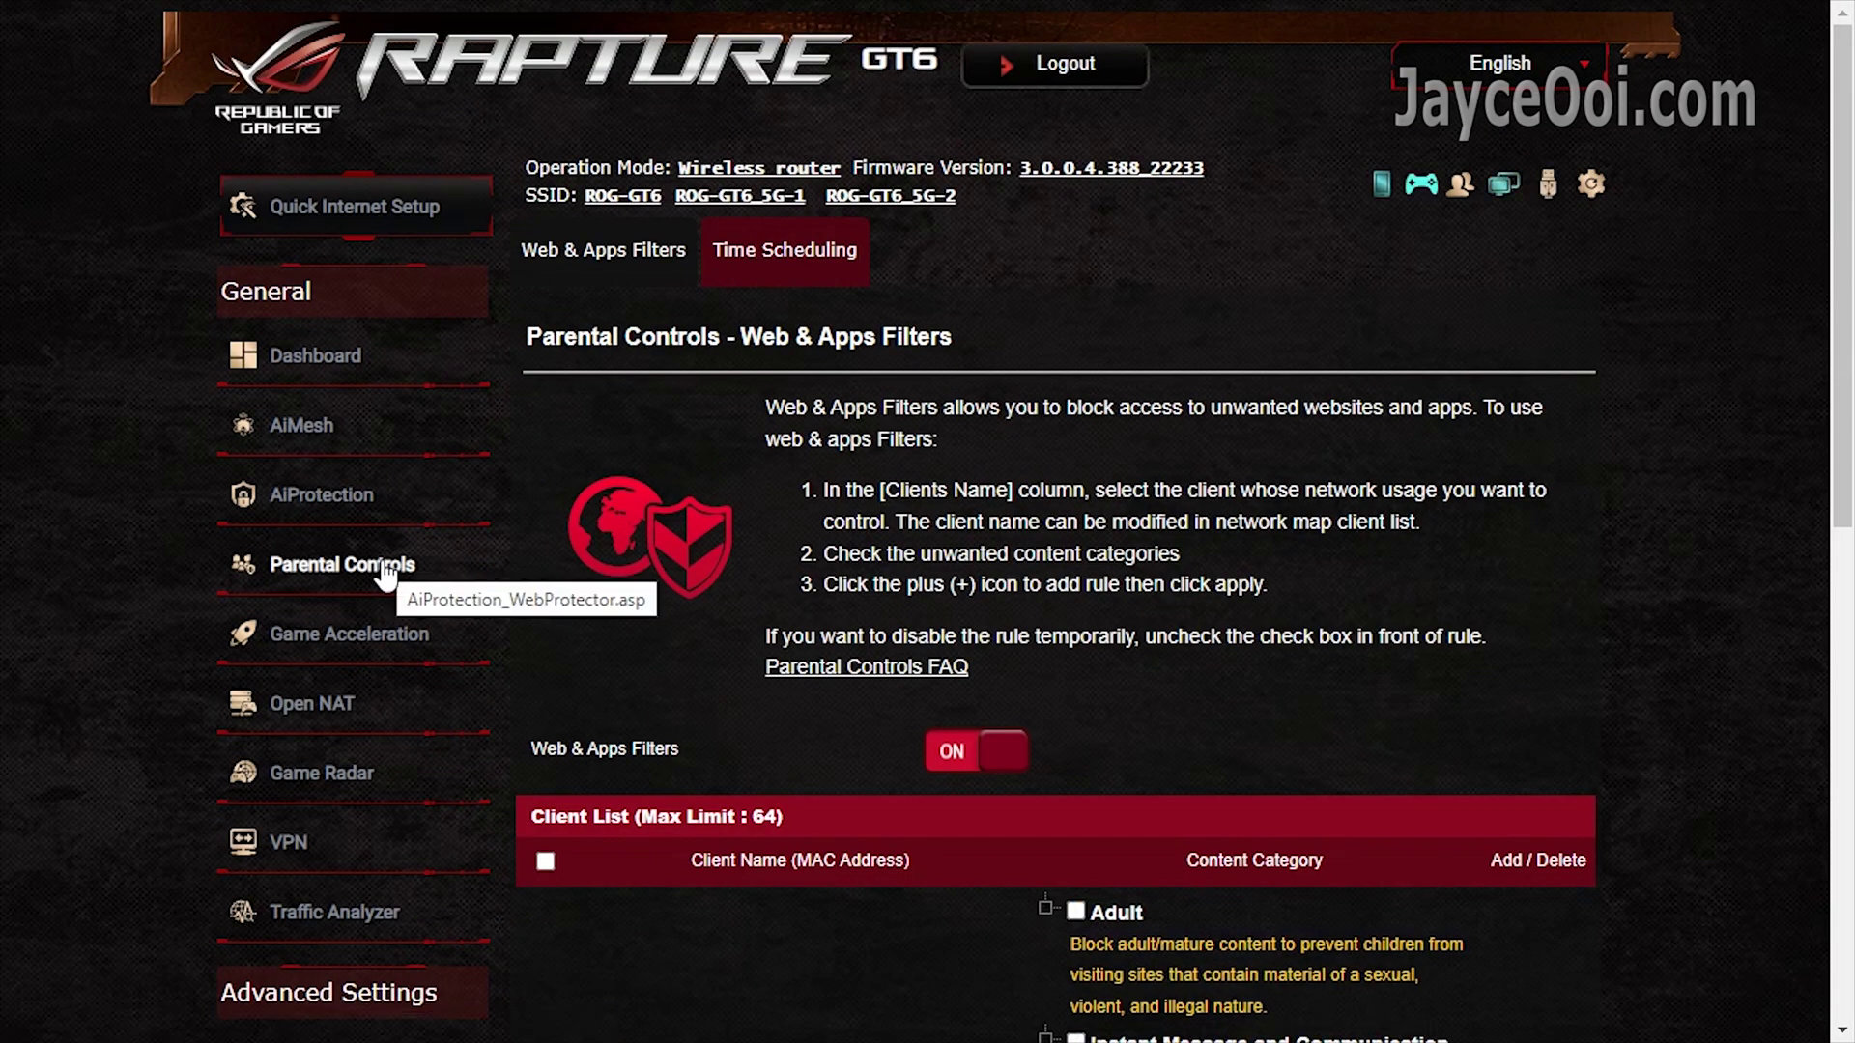
scroll(491, 558, "down", 5)
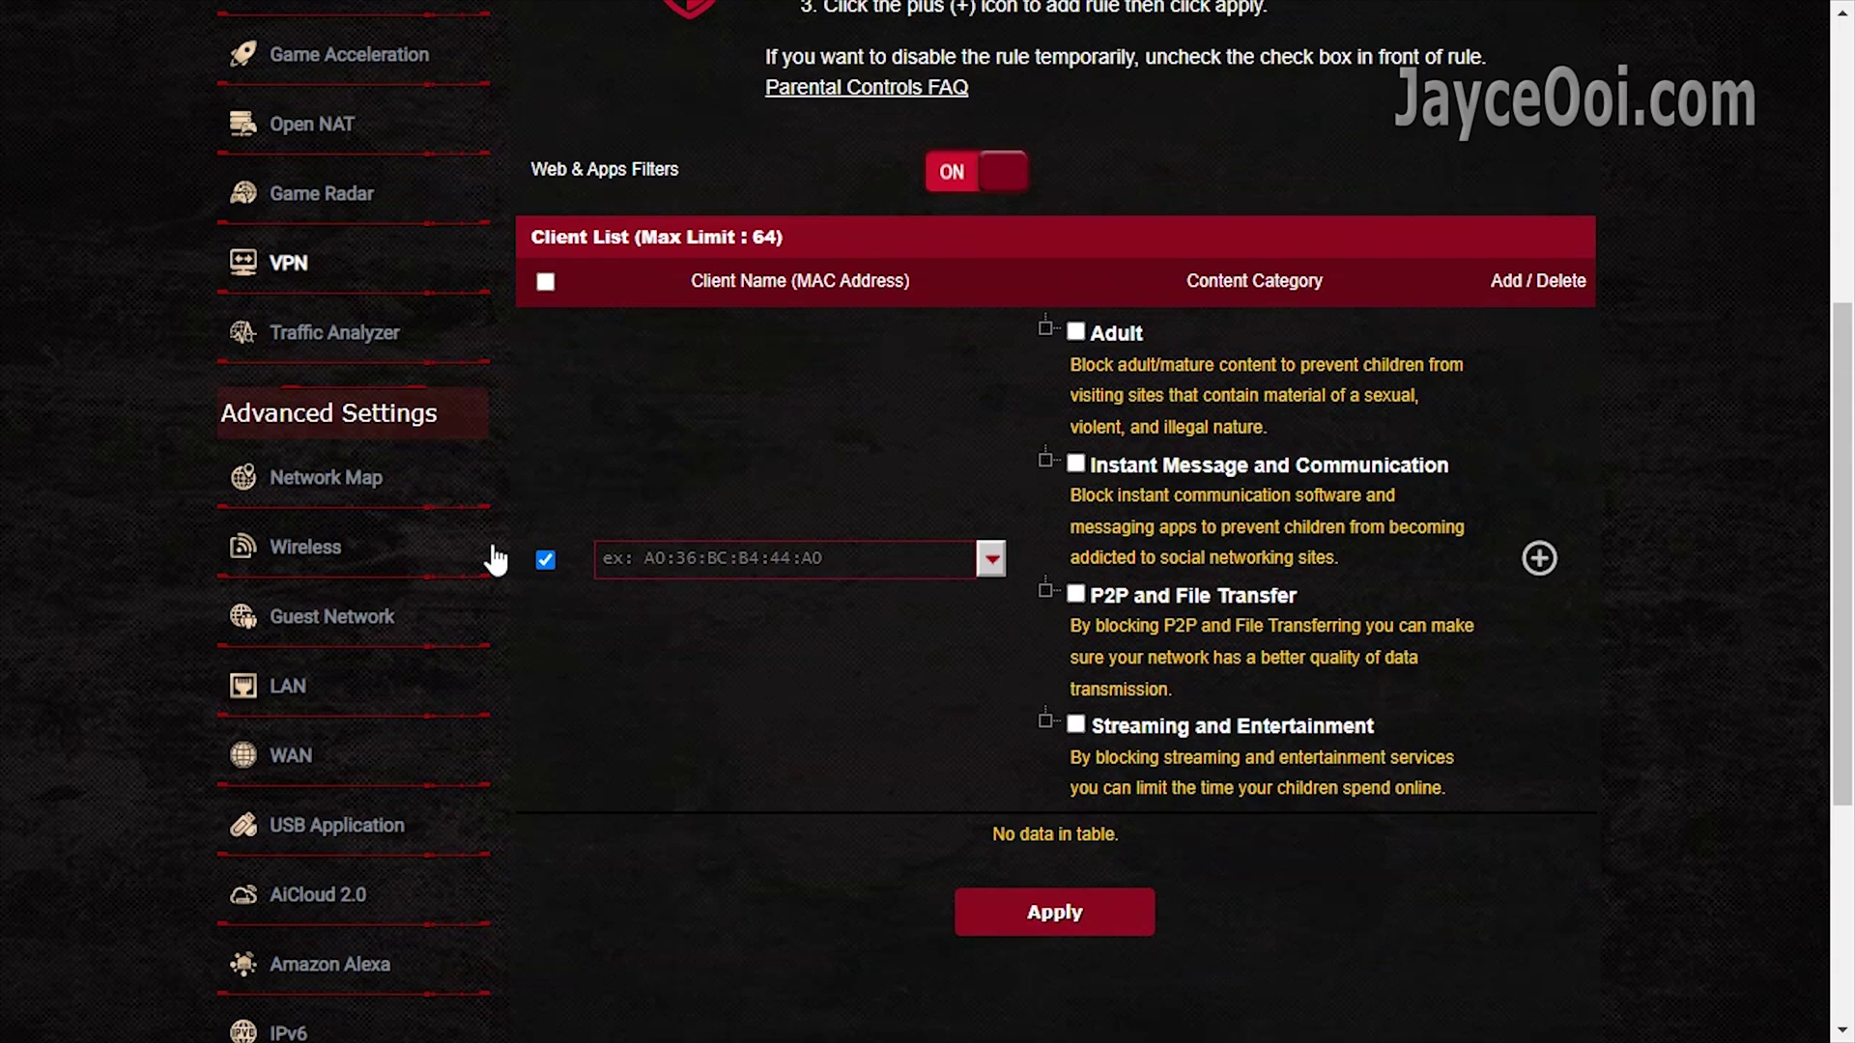
scroll(495, 558, "up", 5)
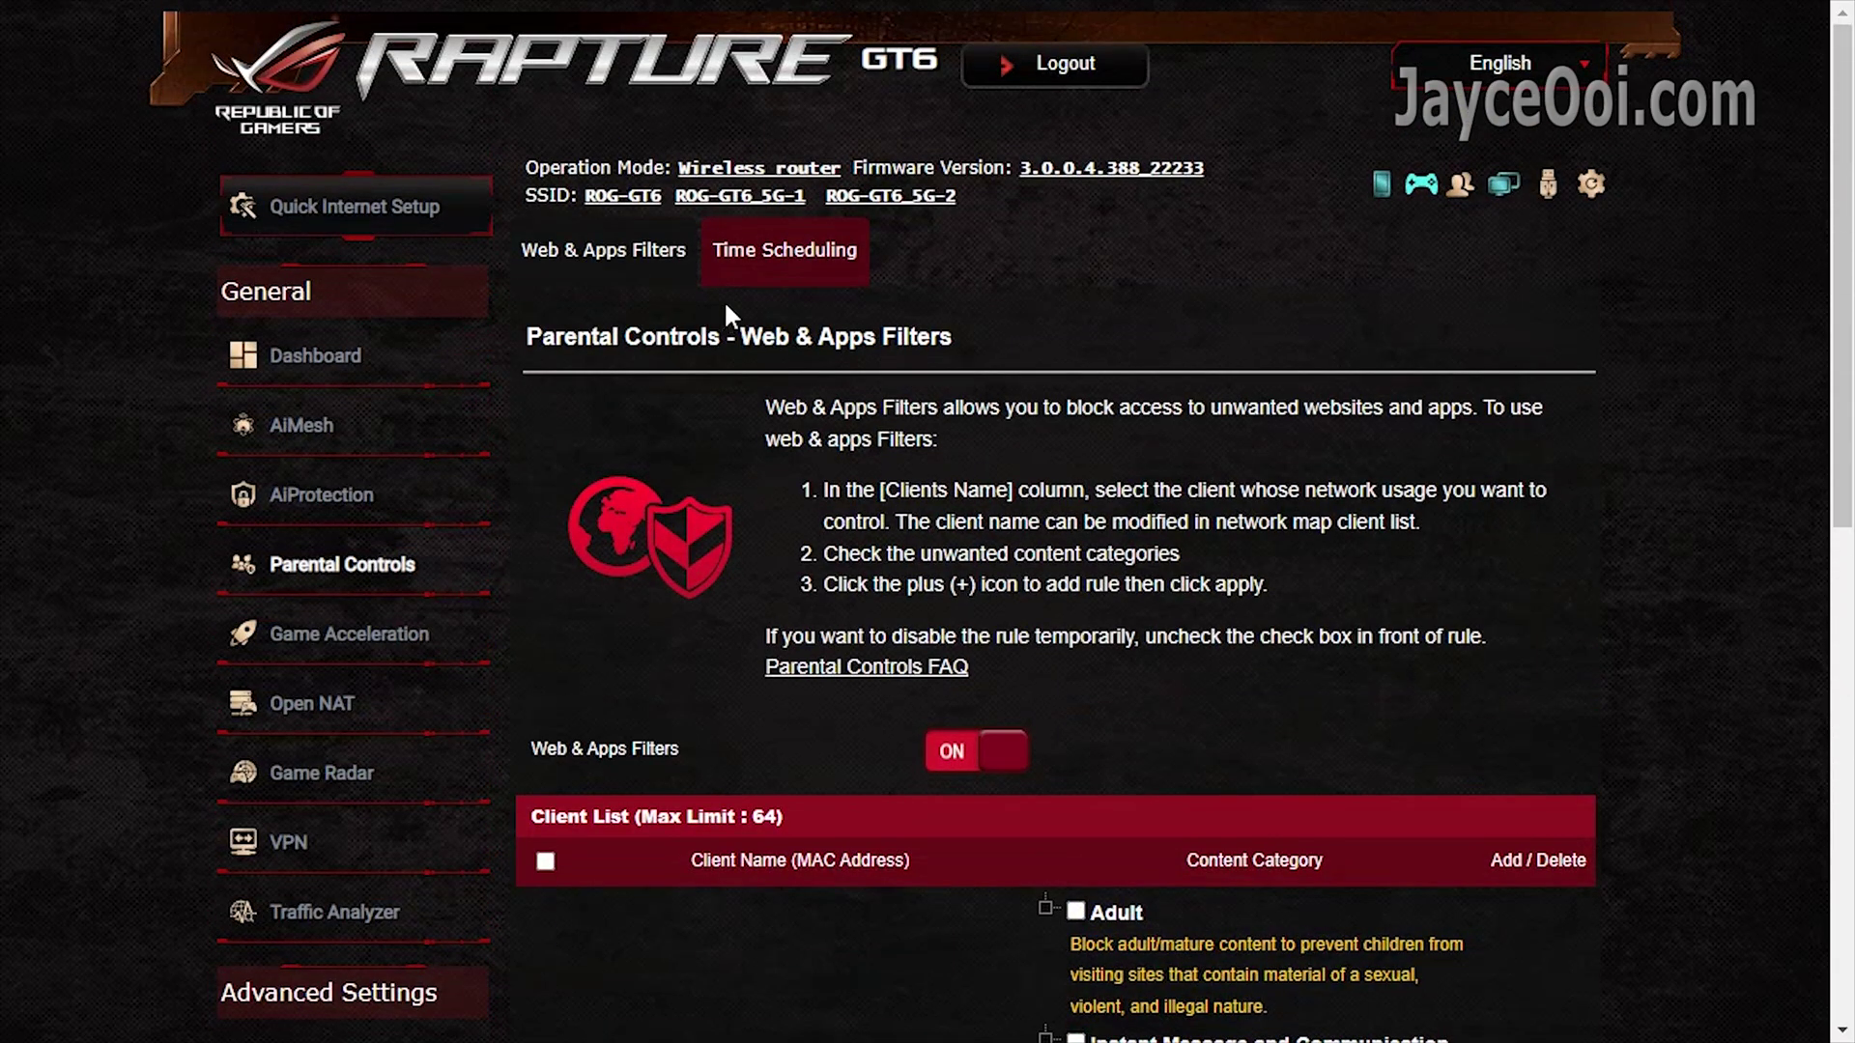
left_click(794, 272)
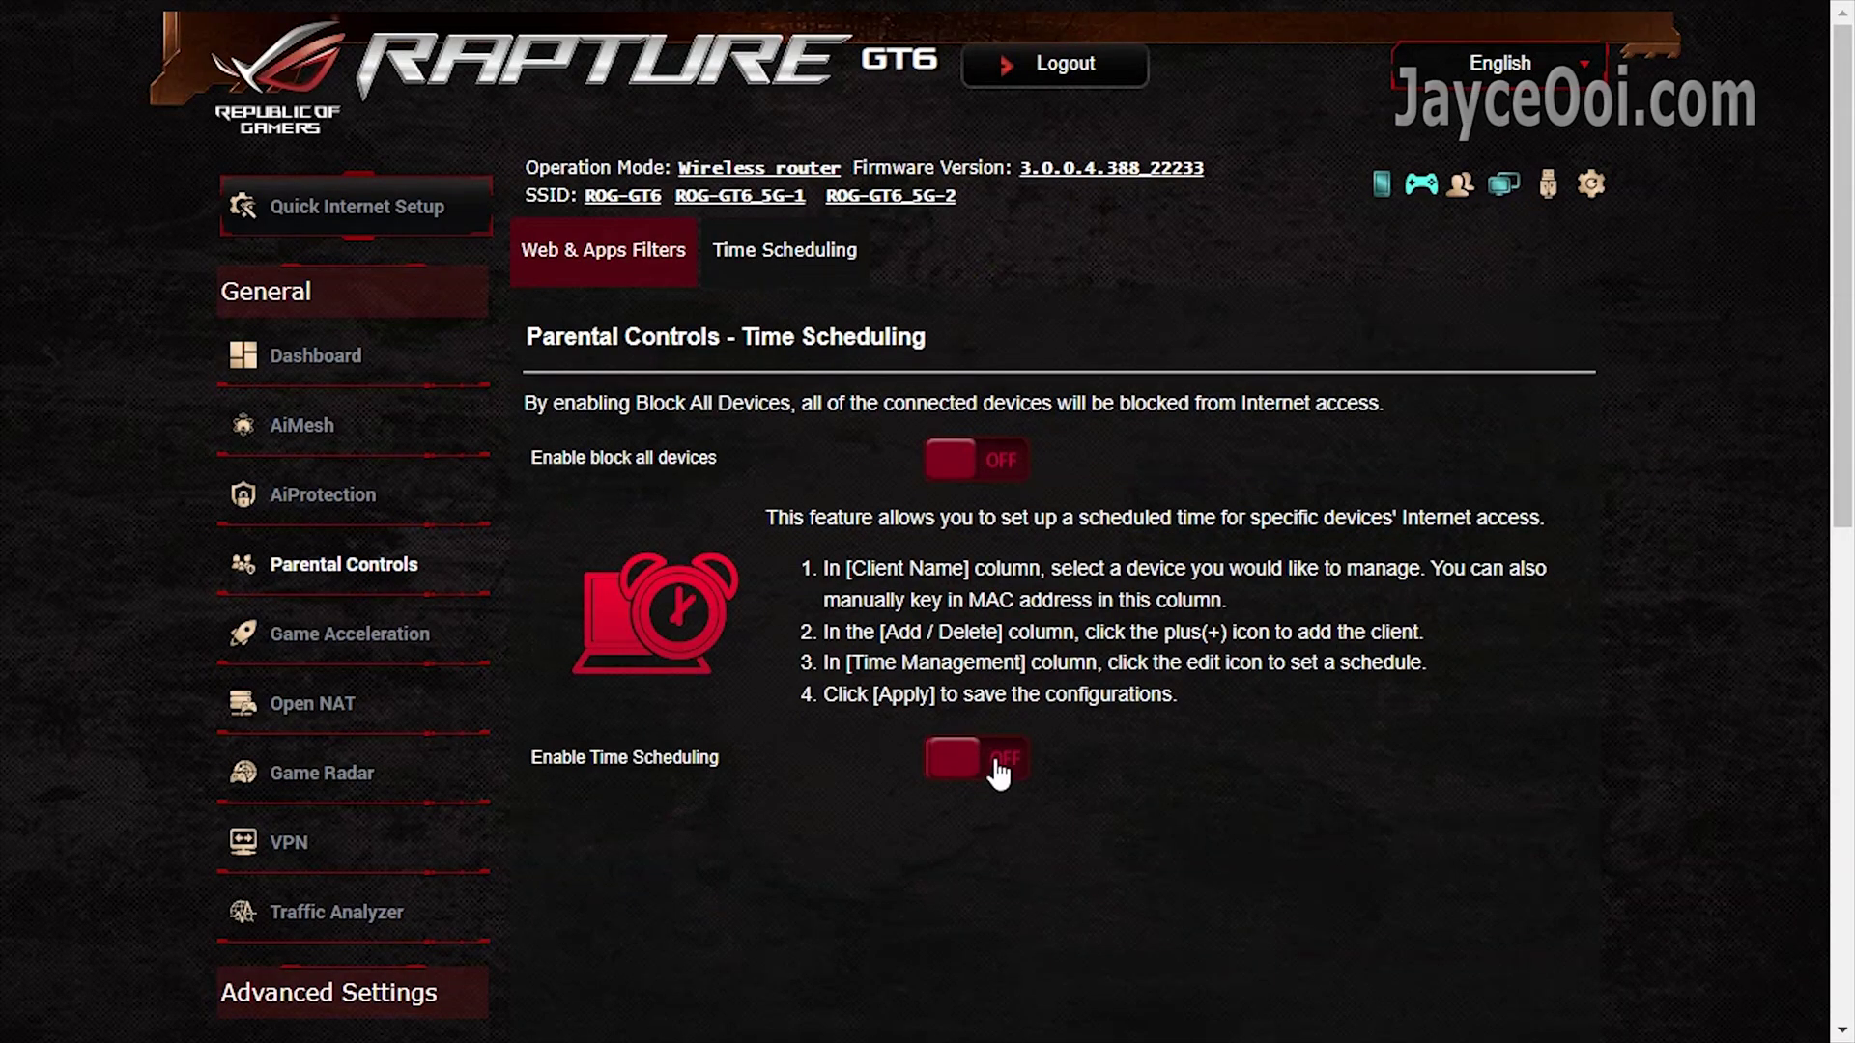
left_click(999, 768)
scroll(1672, 777, "down", 3)
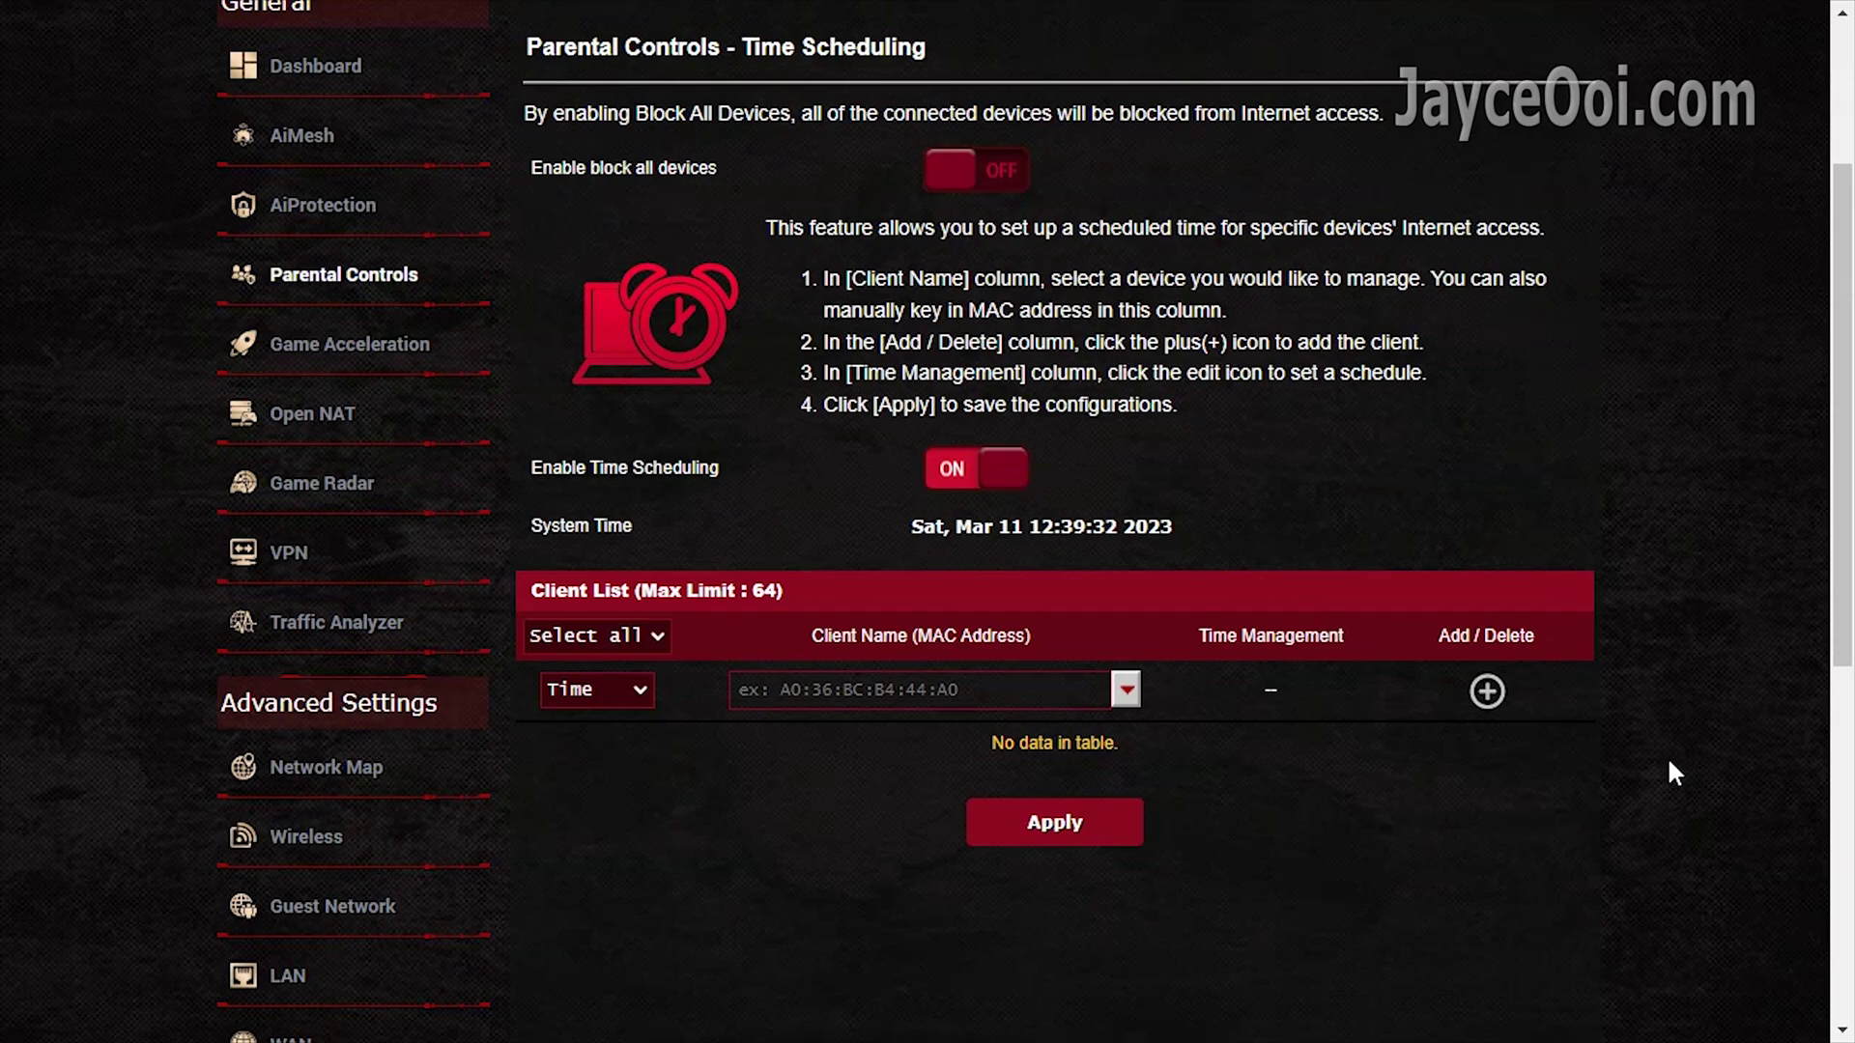
scroll(1668, 763, "up", 3)
left_click(442, 630)
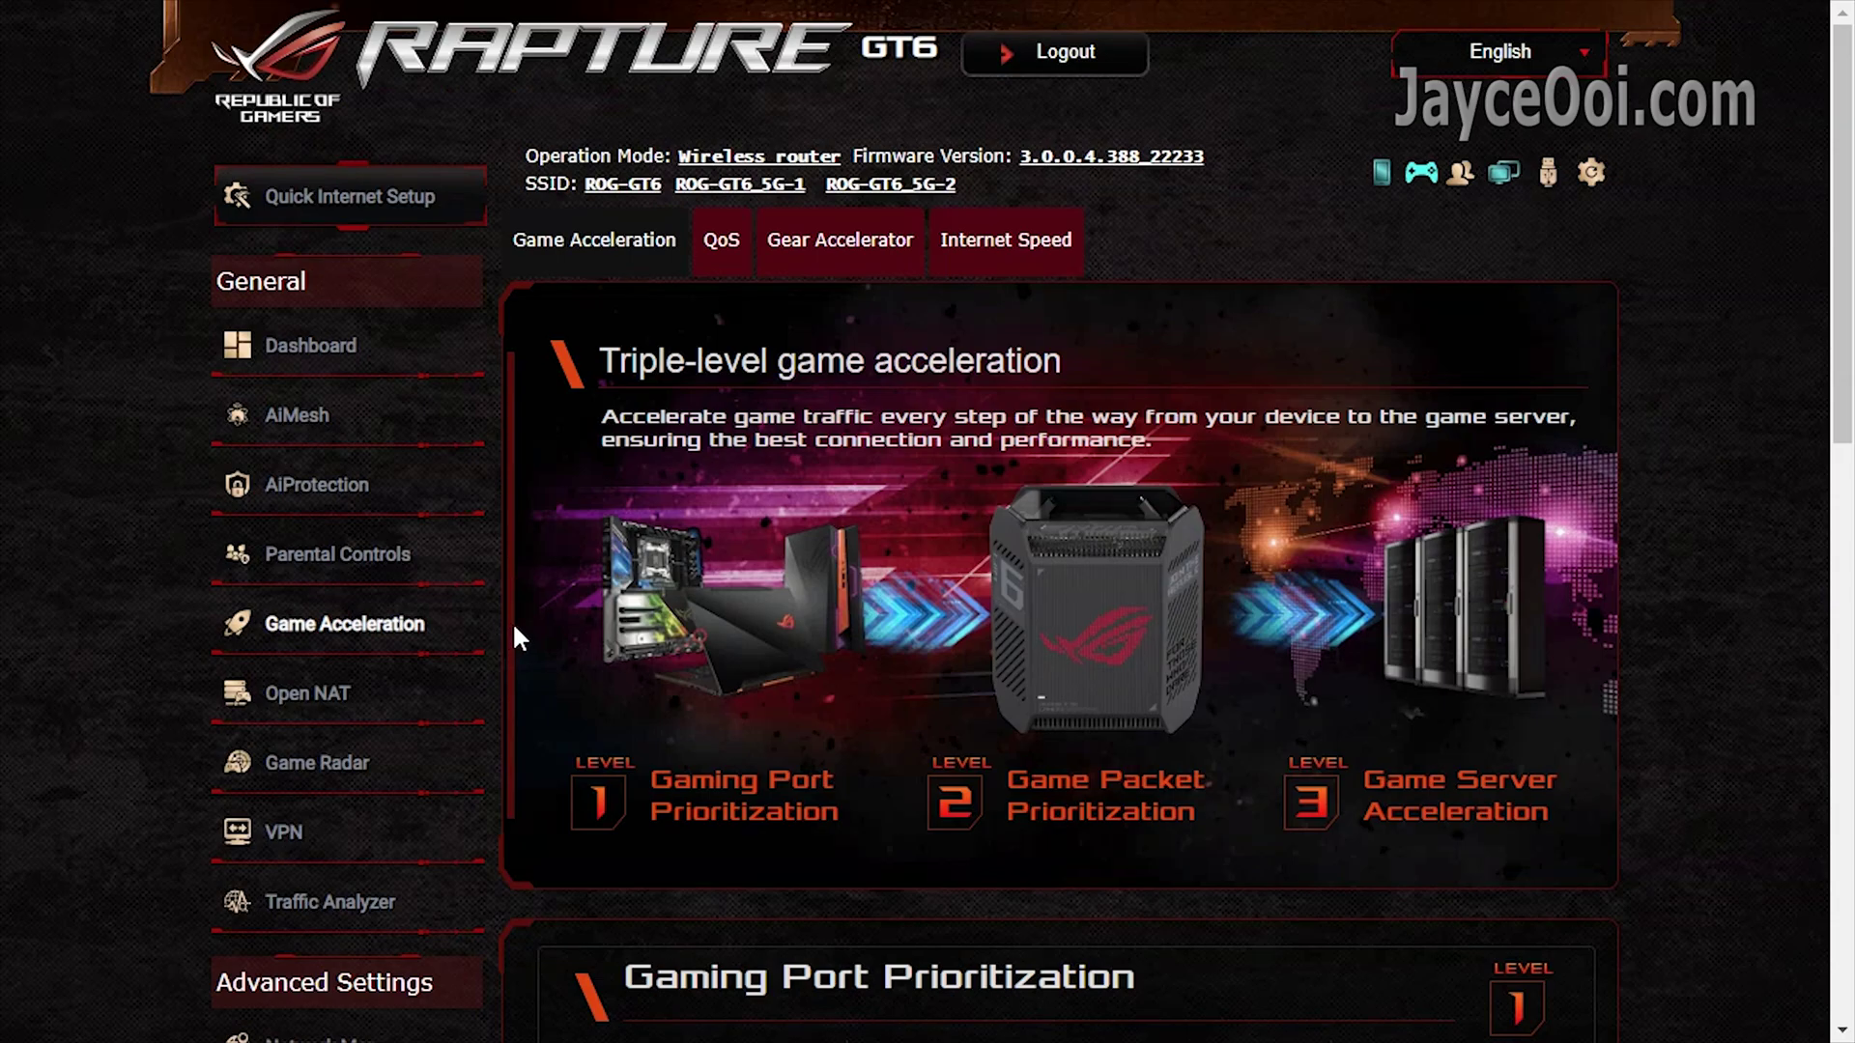
scroll(512, 627, "down", 6)
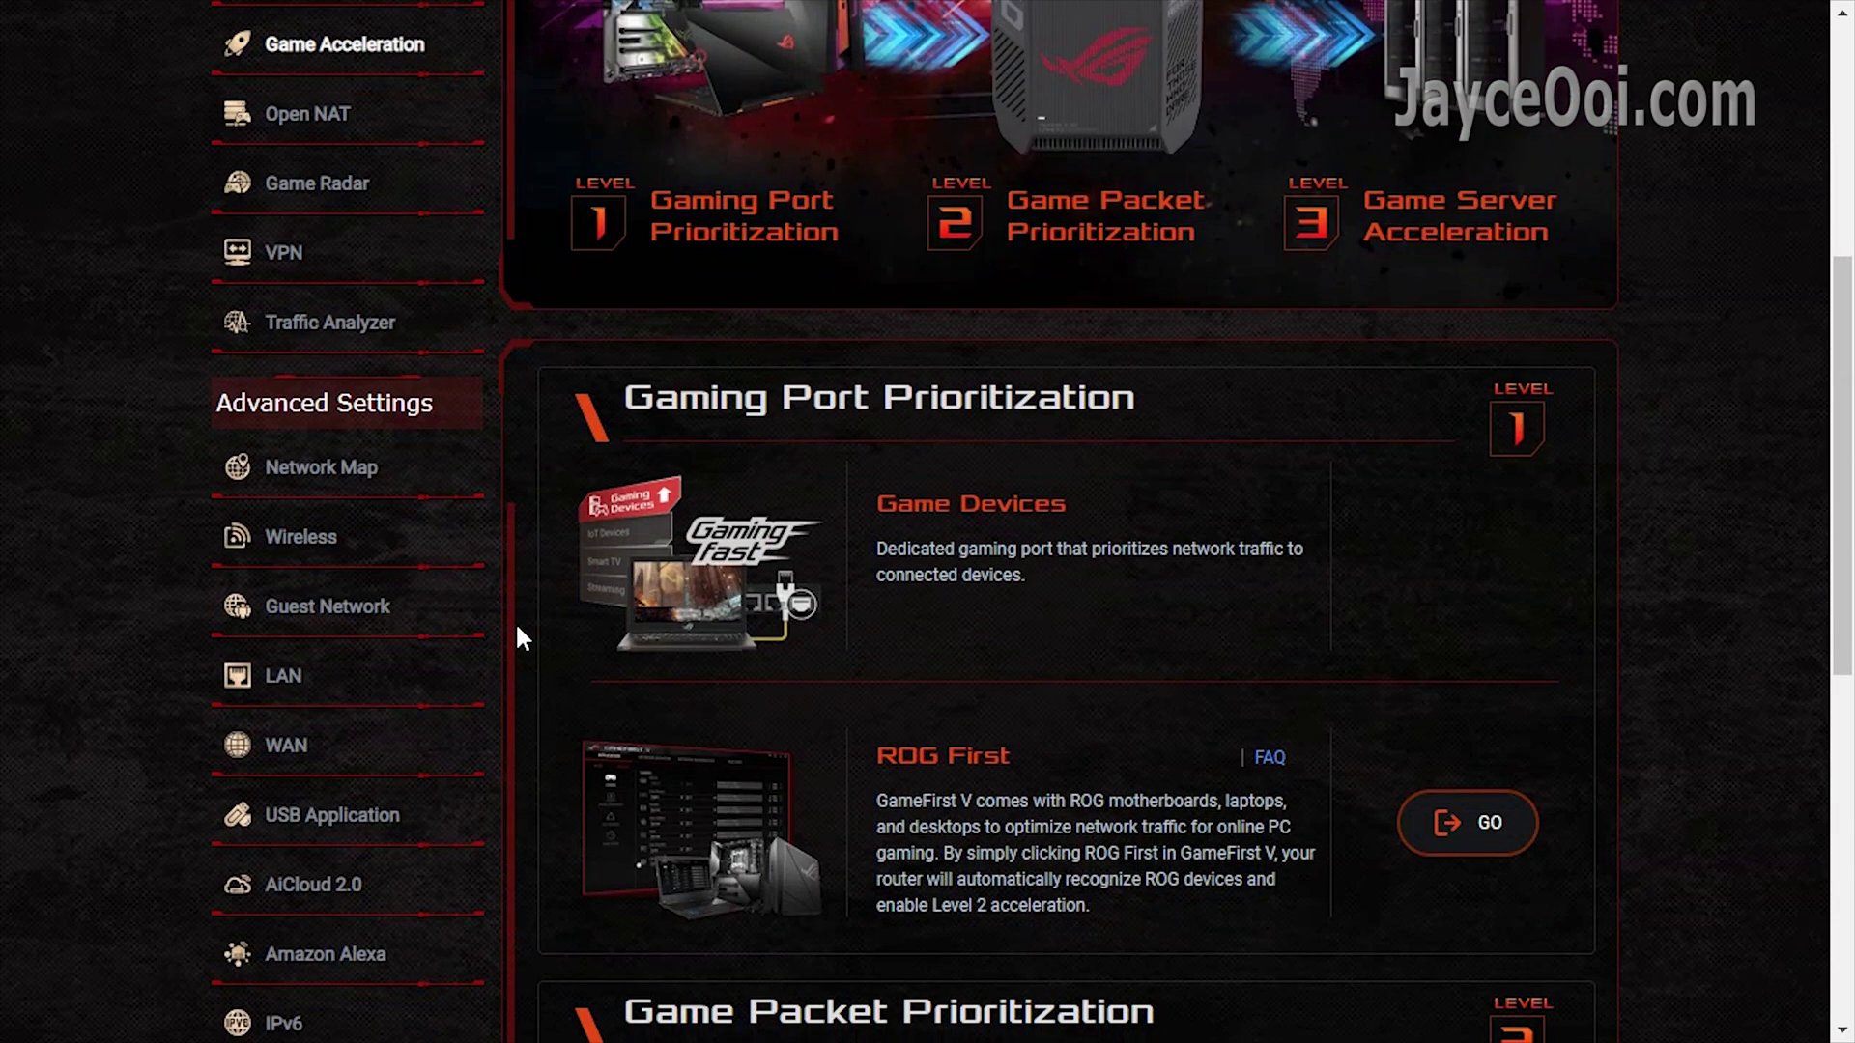
scroll(518, 638, "down", 6)
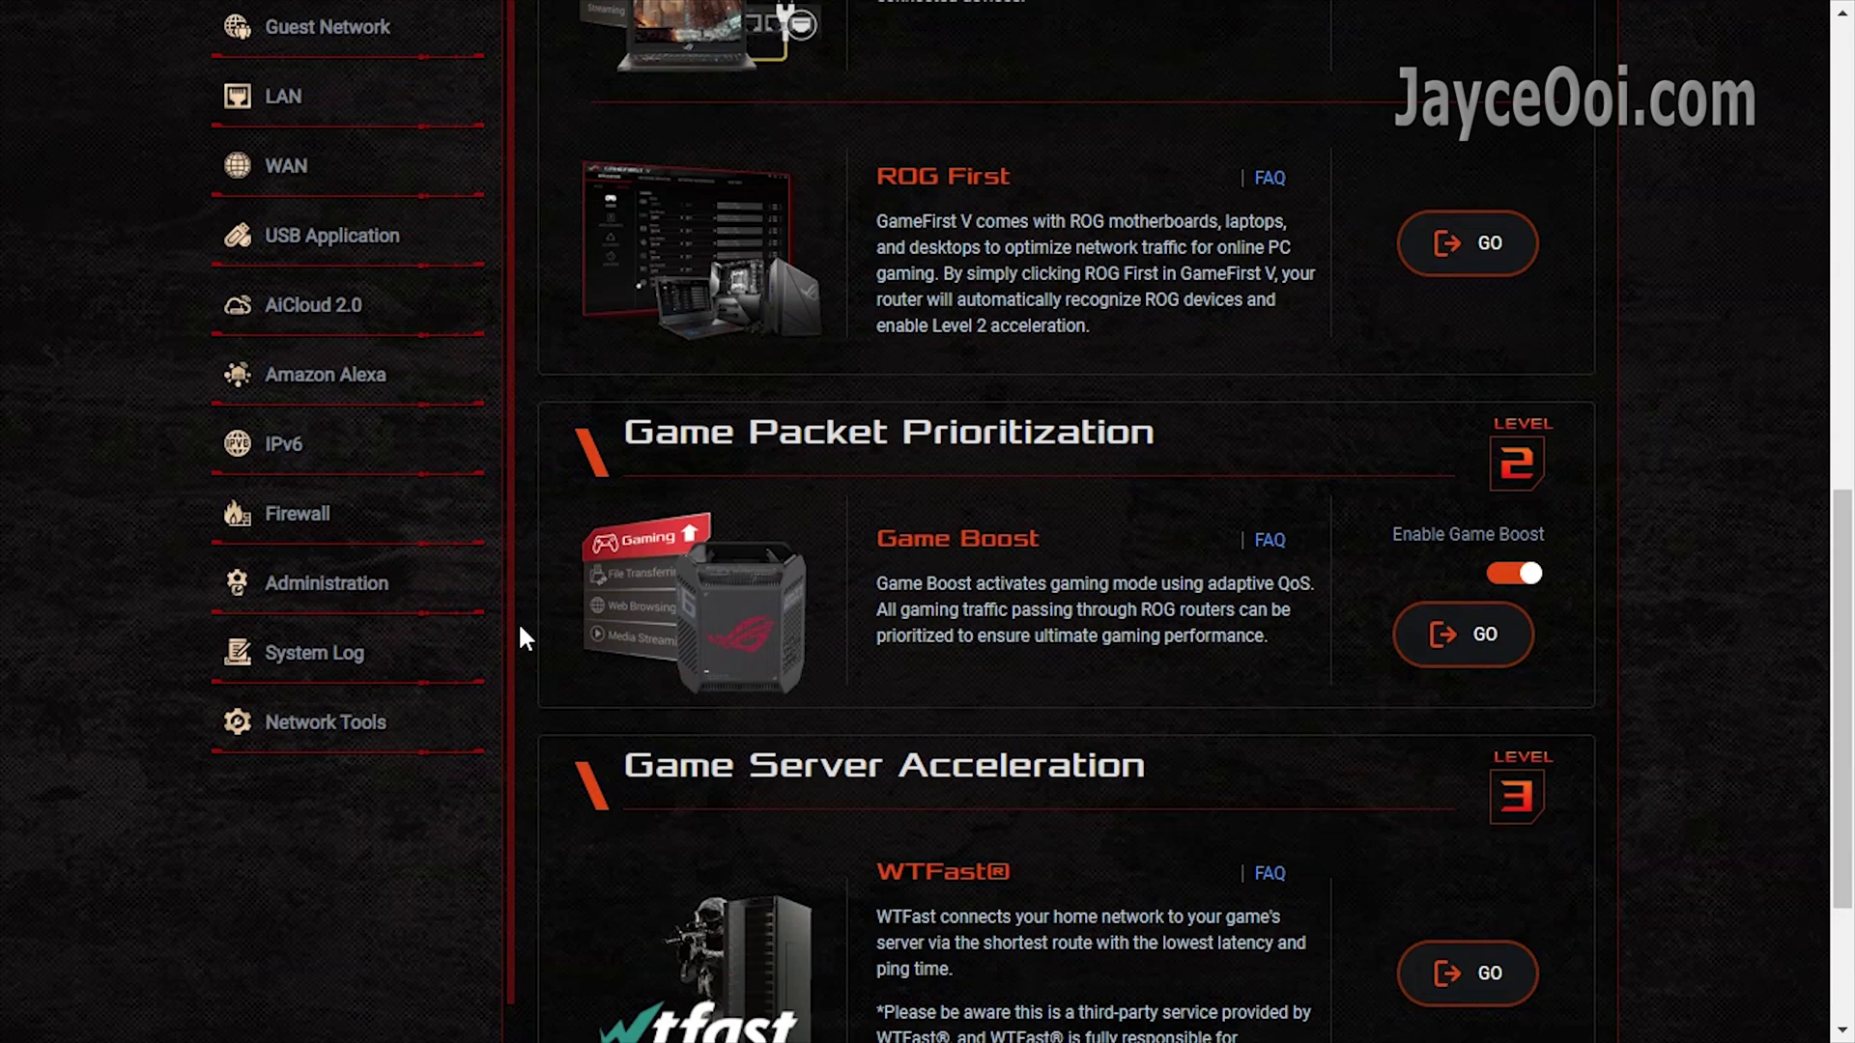
scroll(521, 638, "down", 3)
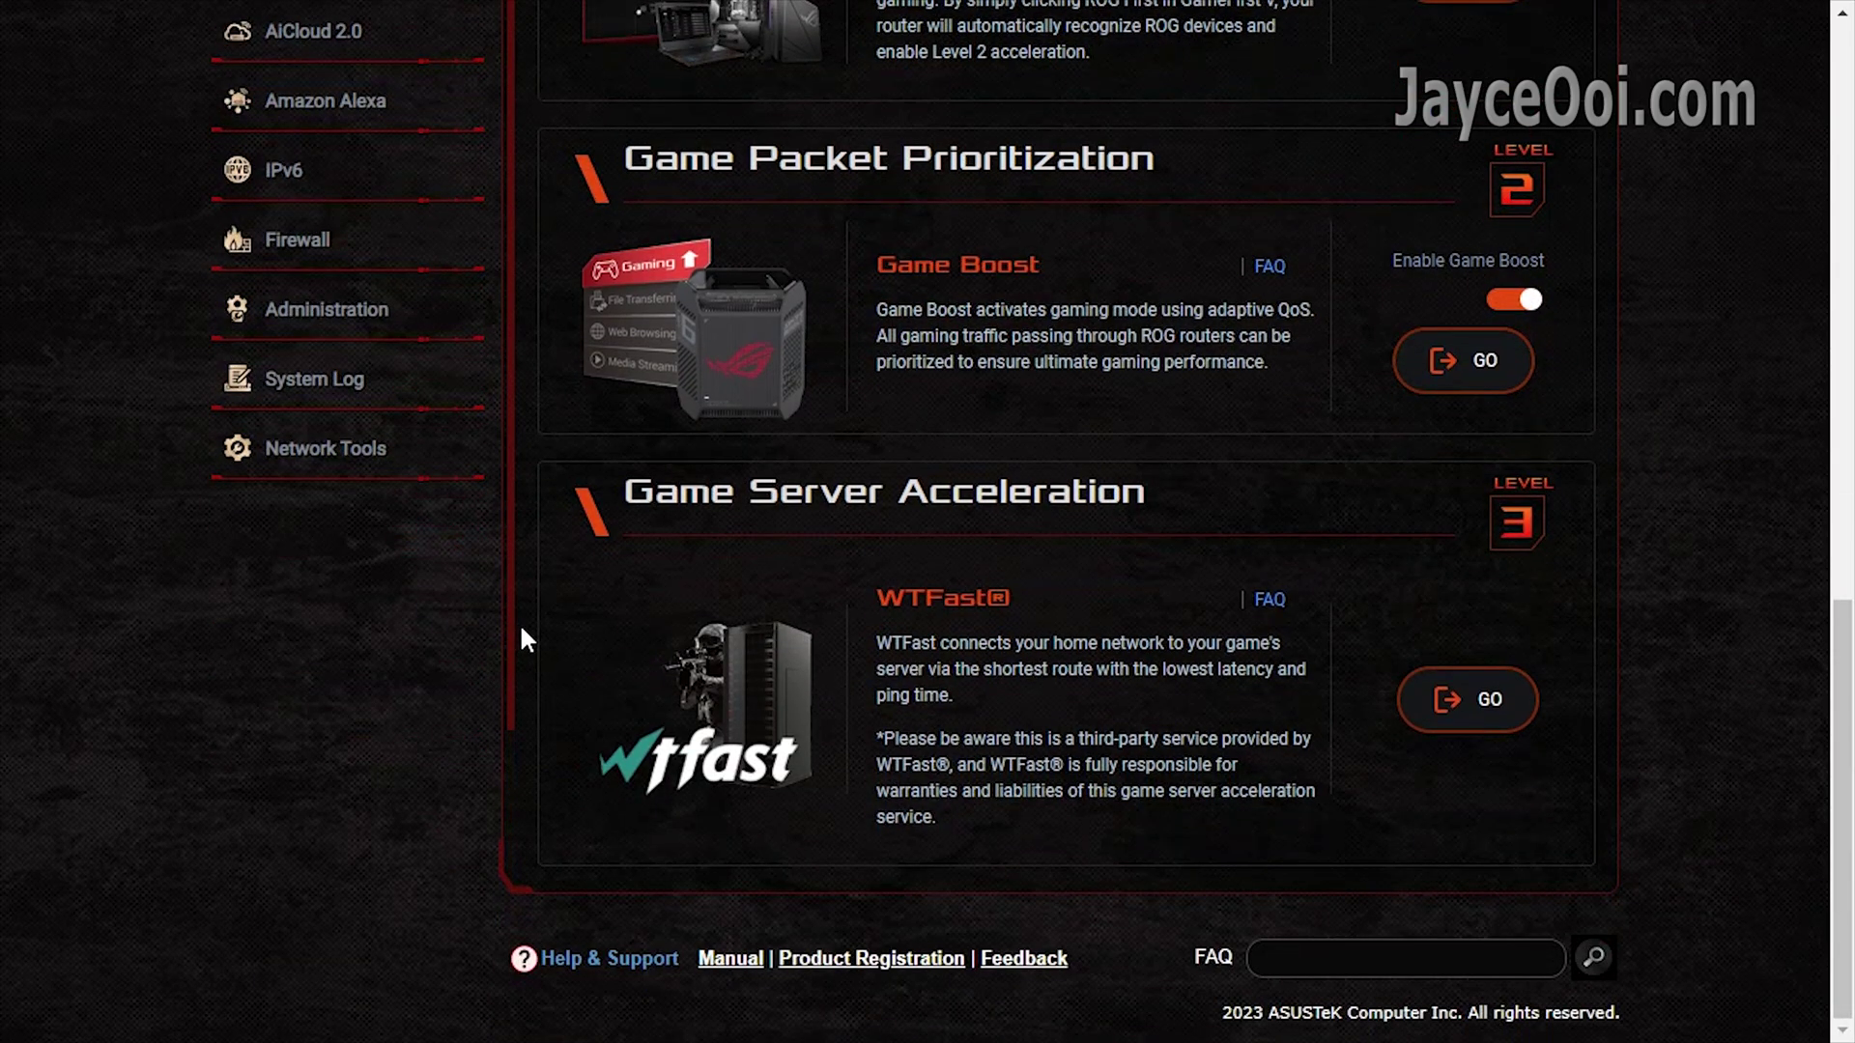
scroll(522, 632, "up", 15)
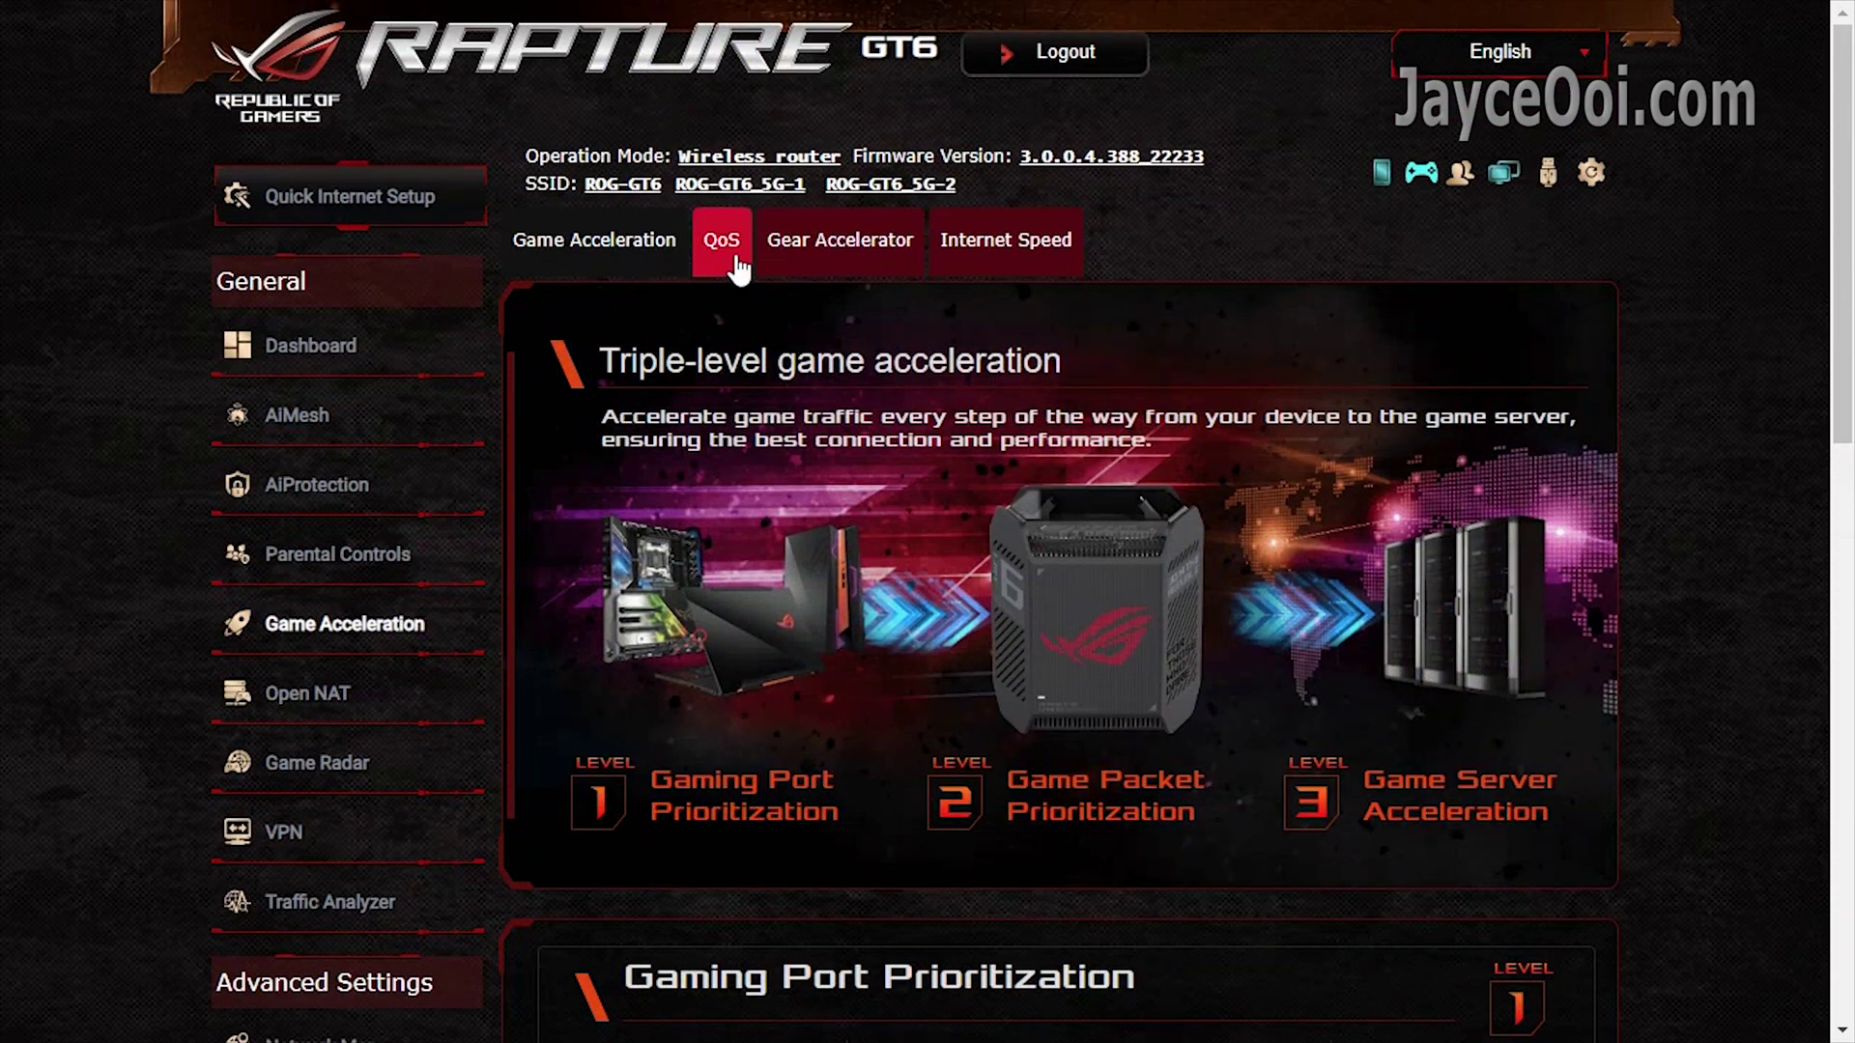
- Review the Adaptive QoS settings, then view the Gear Accelerator and Open NAT pages
left_click(736, 261)
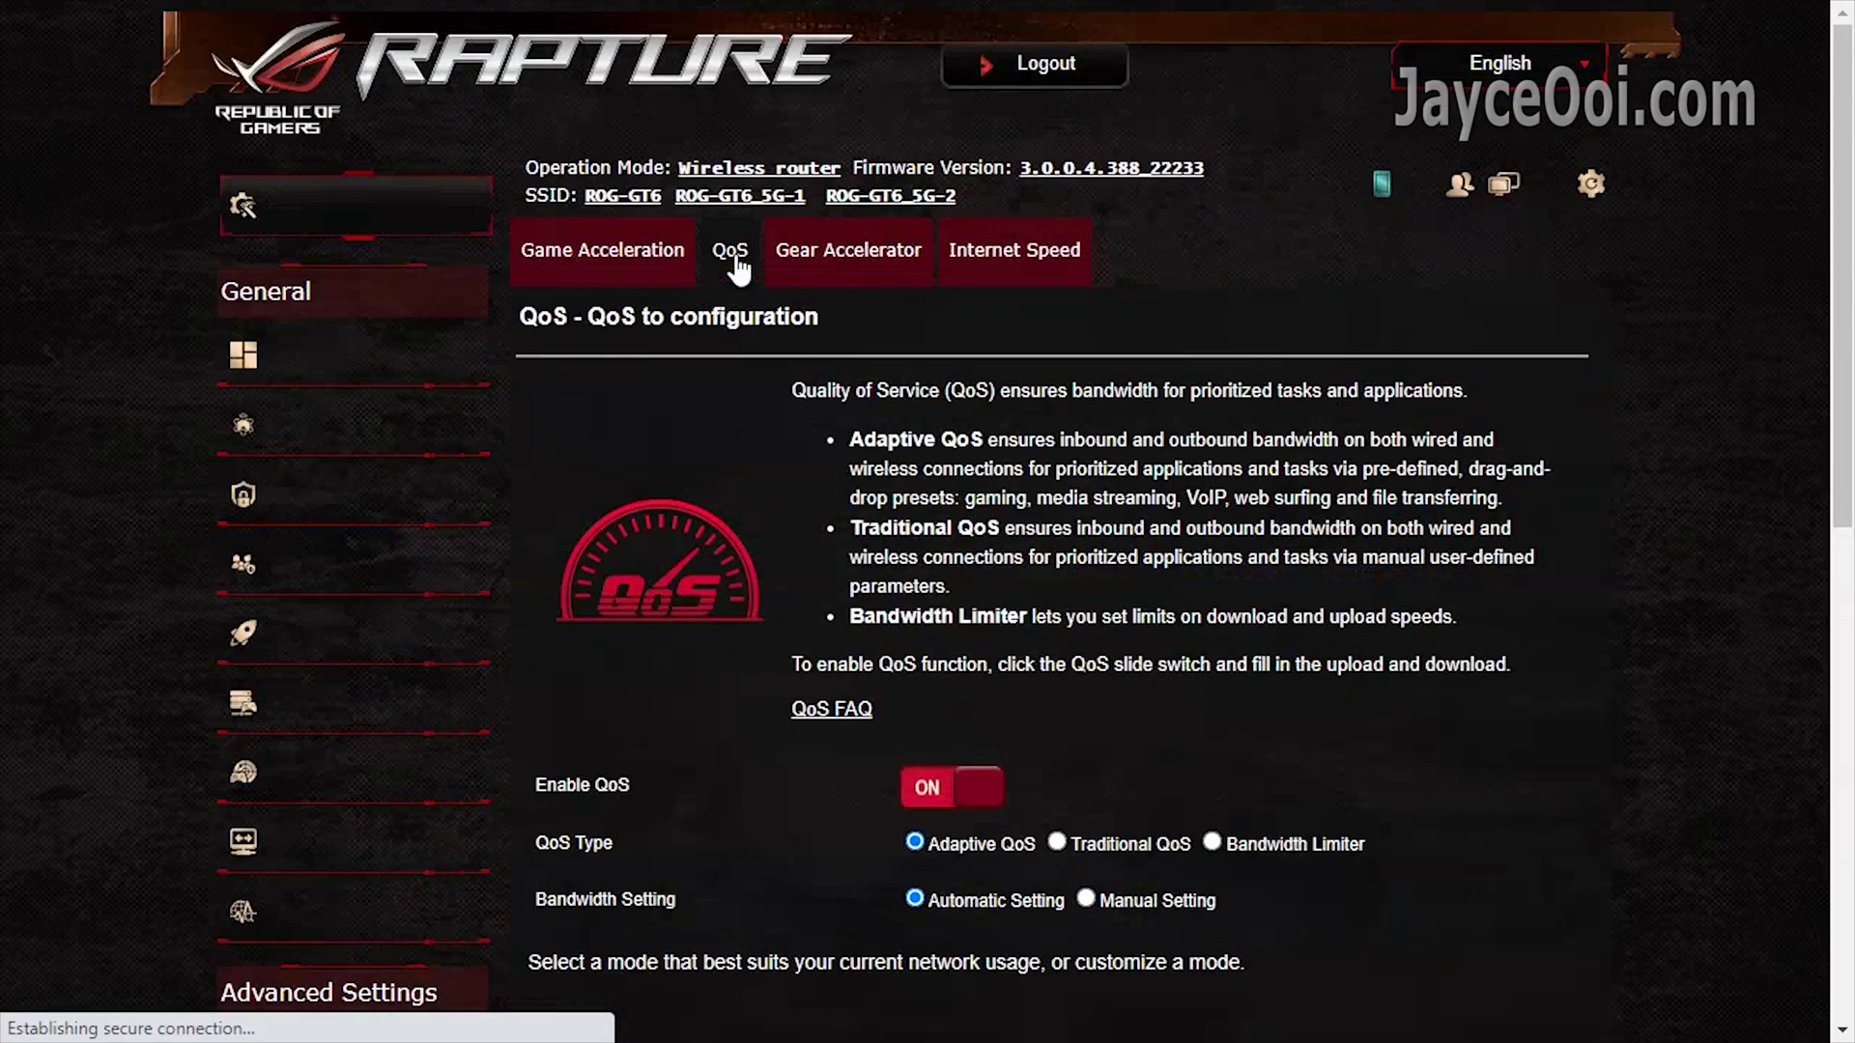
scroll(715, 332, "down", 2)
scroll(715, 332, "down", 1)
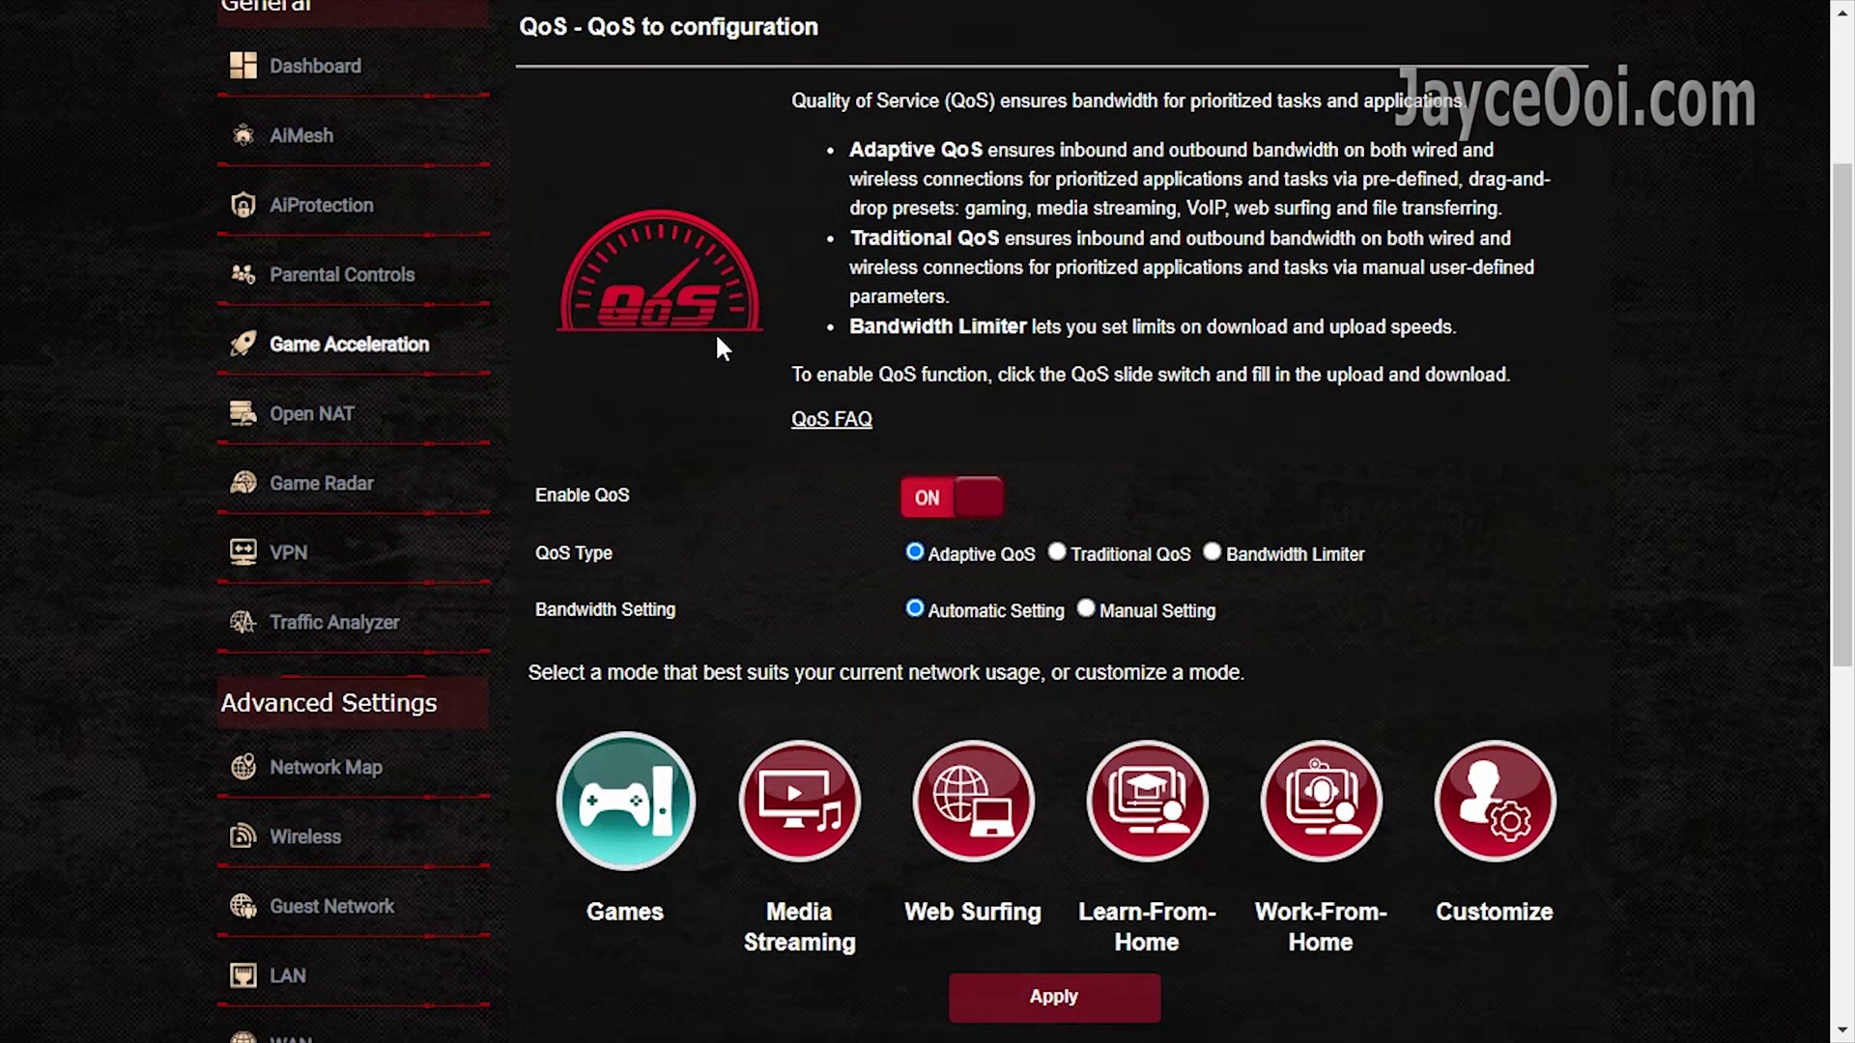
scroll(715, 332, "up", 3)
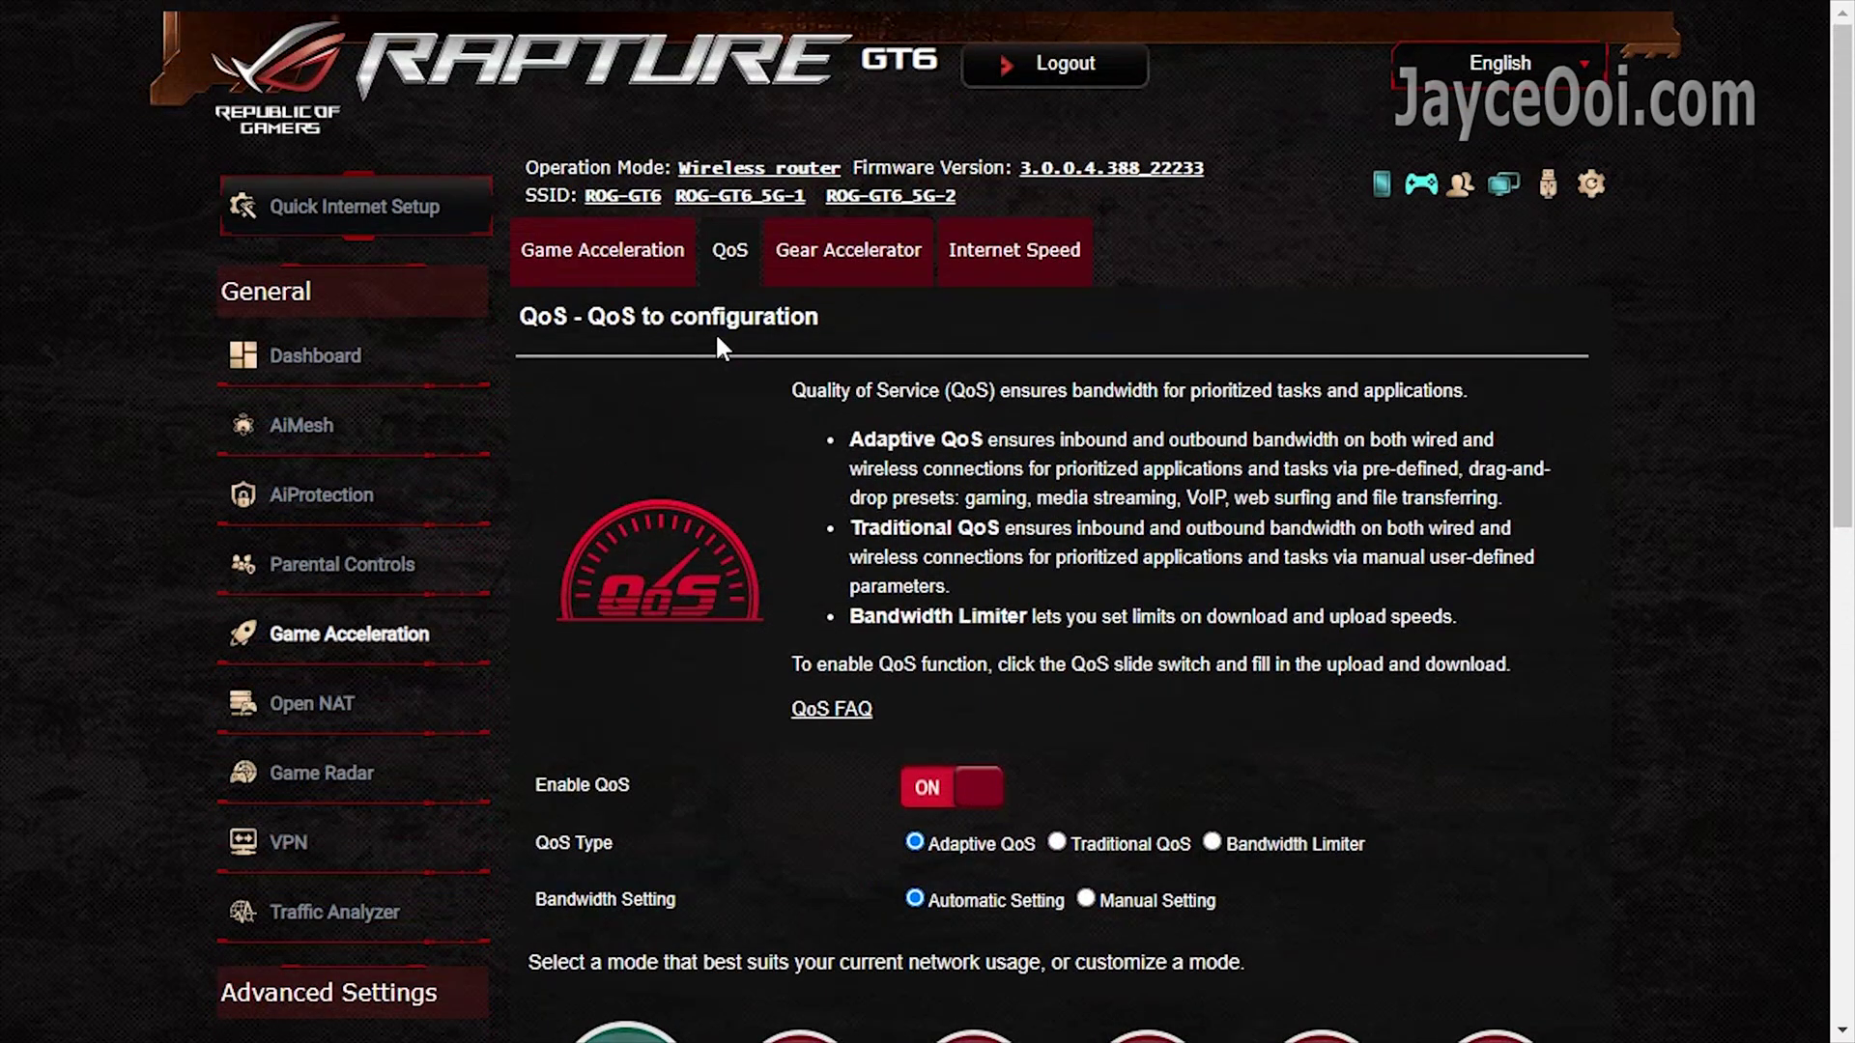
left_click(846, 288)
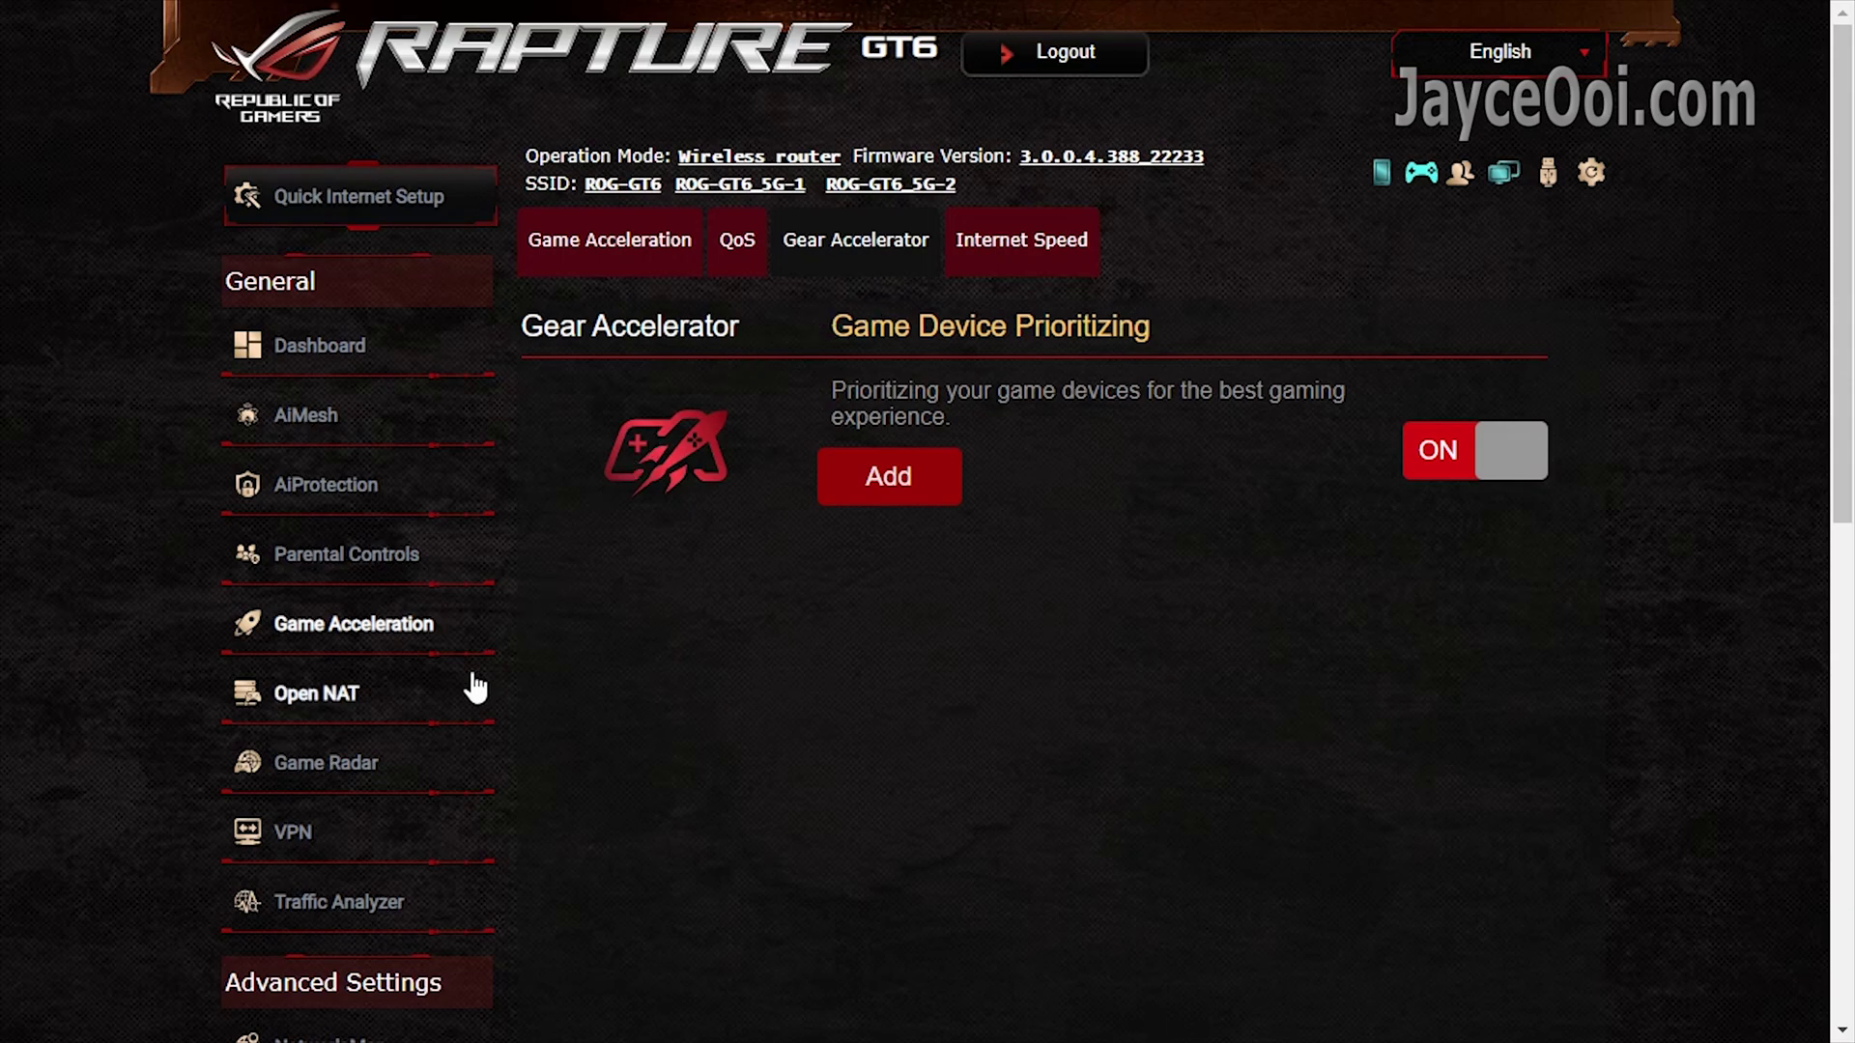
left_click(418, 700)
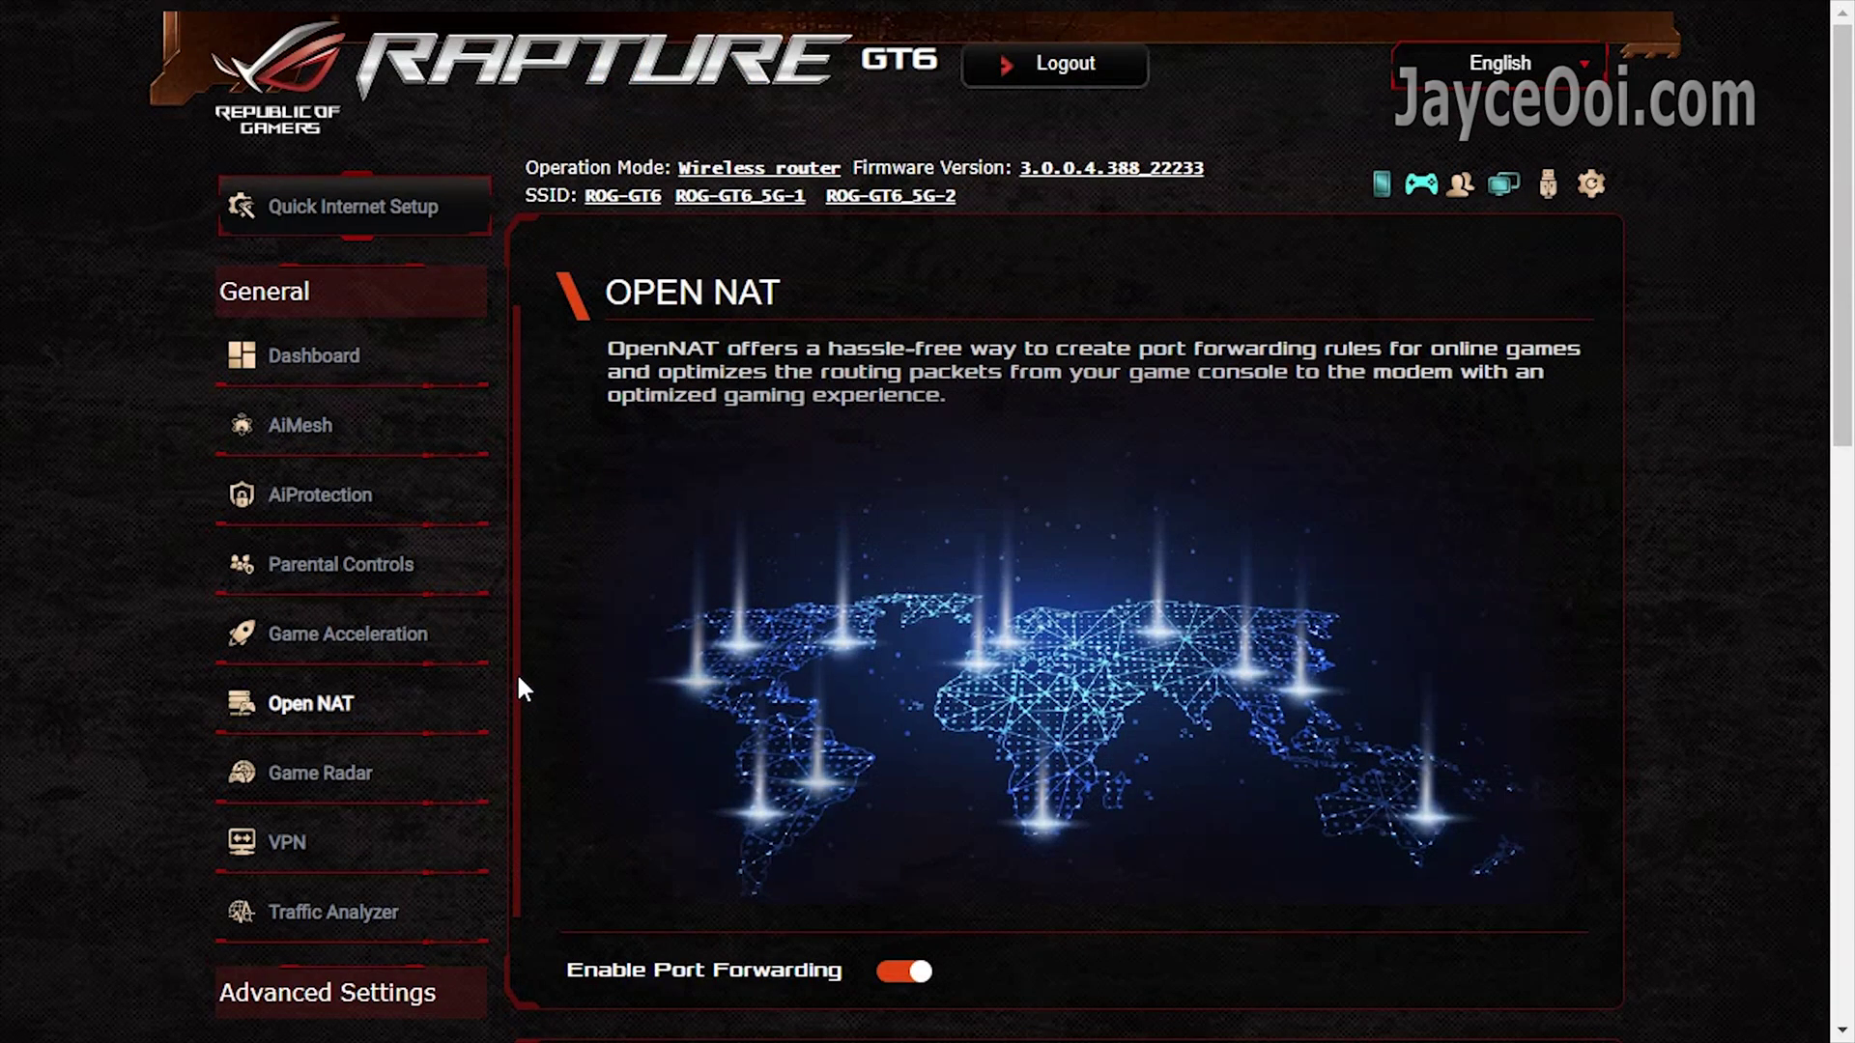
- Scroll down to the Game Profile tiles (Battlefield V, CS GO, Dawn of War 3) and back up
scroll(519, 680, "down", 7)
scroll(526, 682, "down", 3)
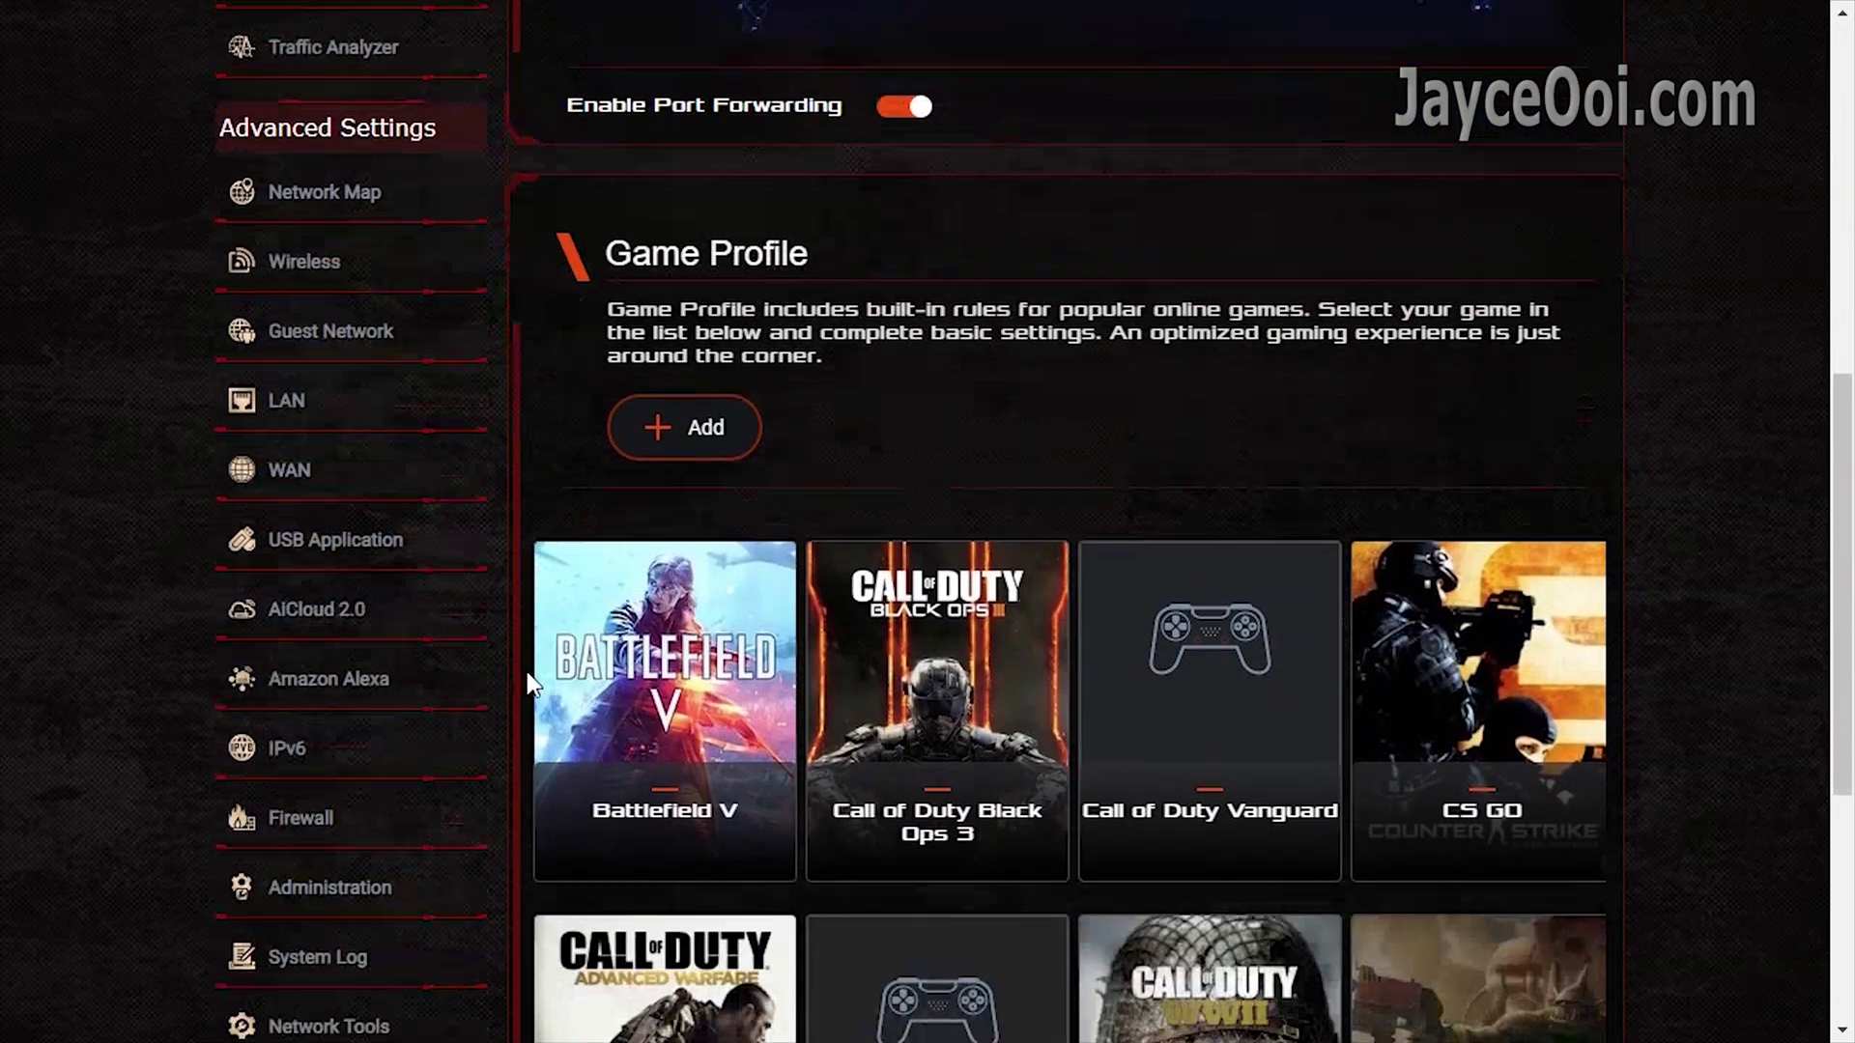
scroll(531, 673, "down", 3)
scroll(532, 671, "up", 6)
scroll(532, 676, "up", 7)
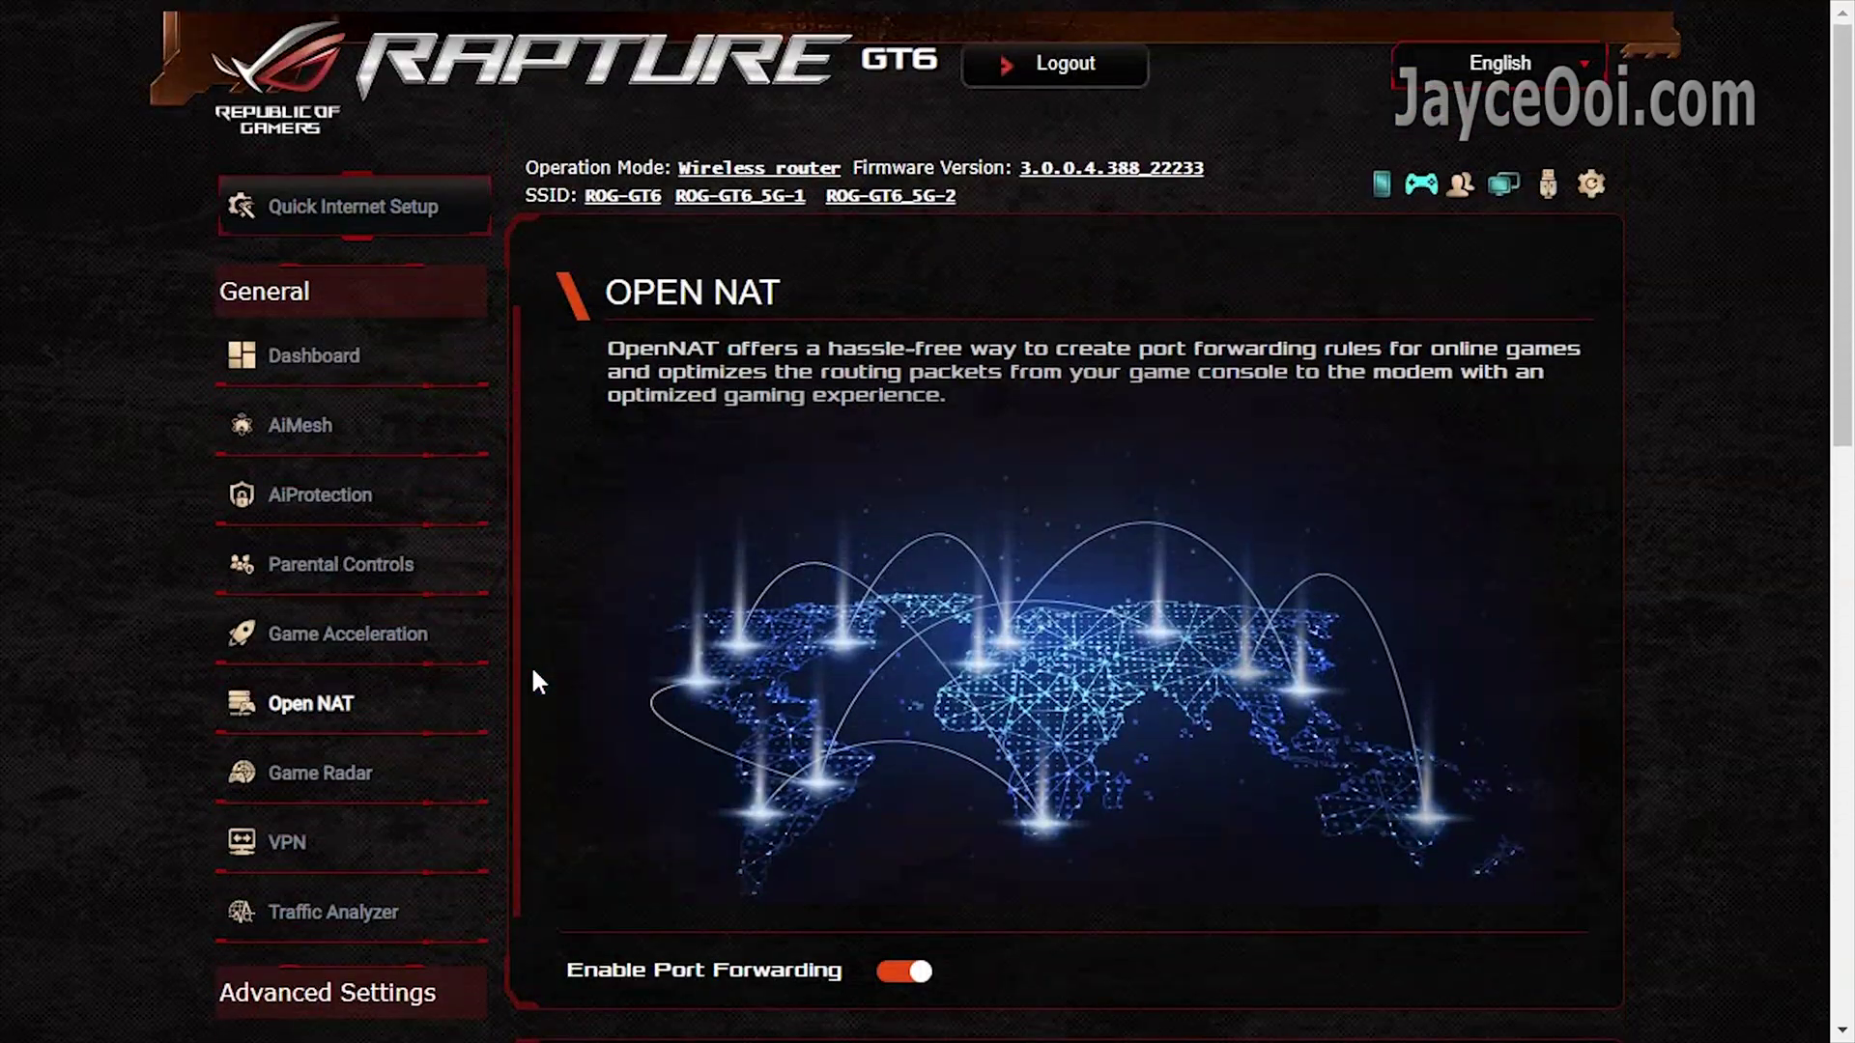
- Open Game Radar and scroll through its server IP and ping table
left_click(416, 775)
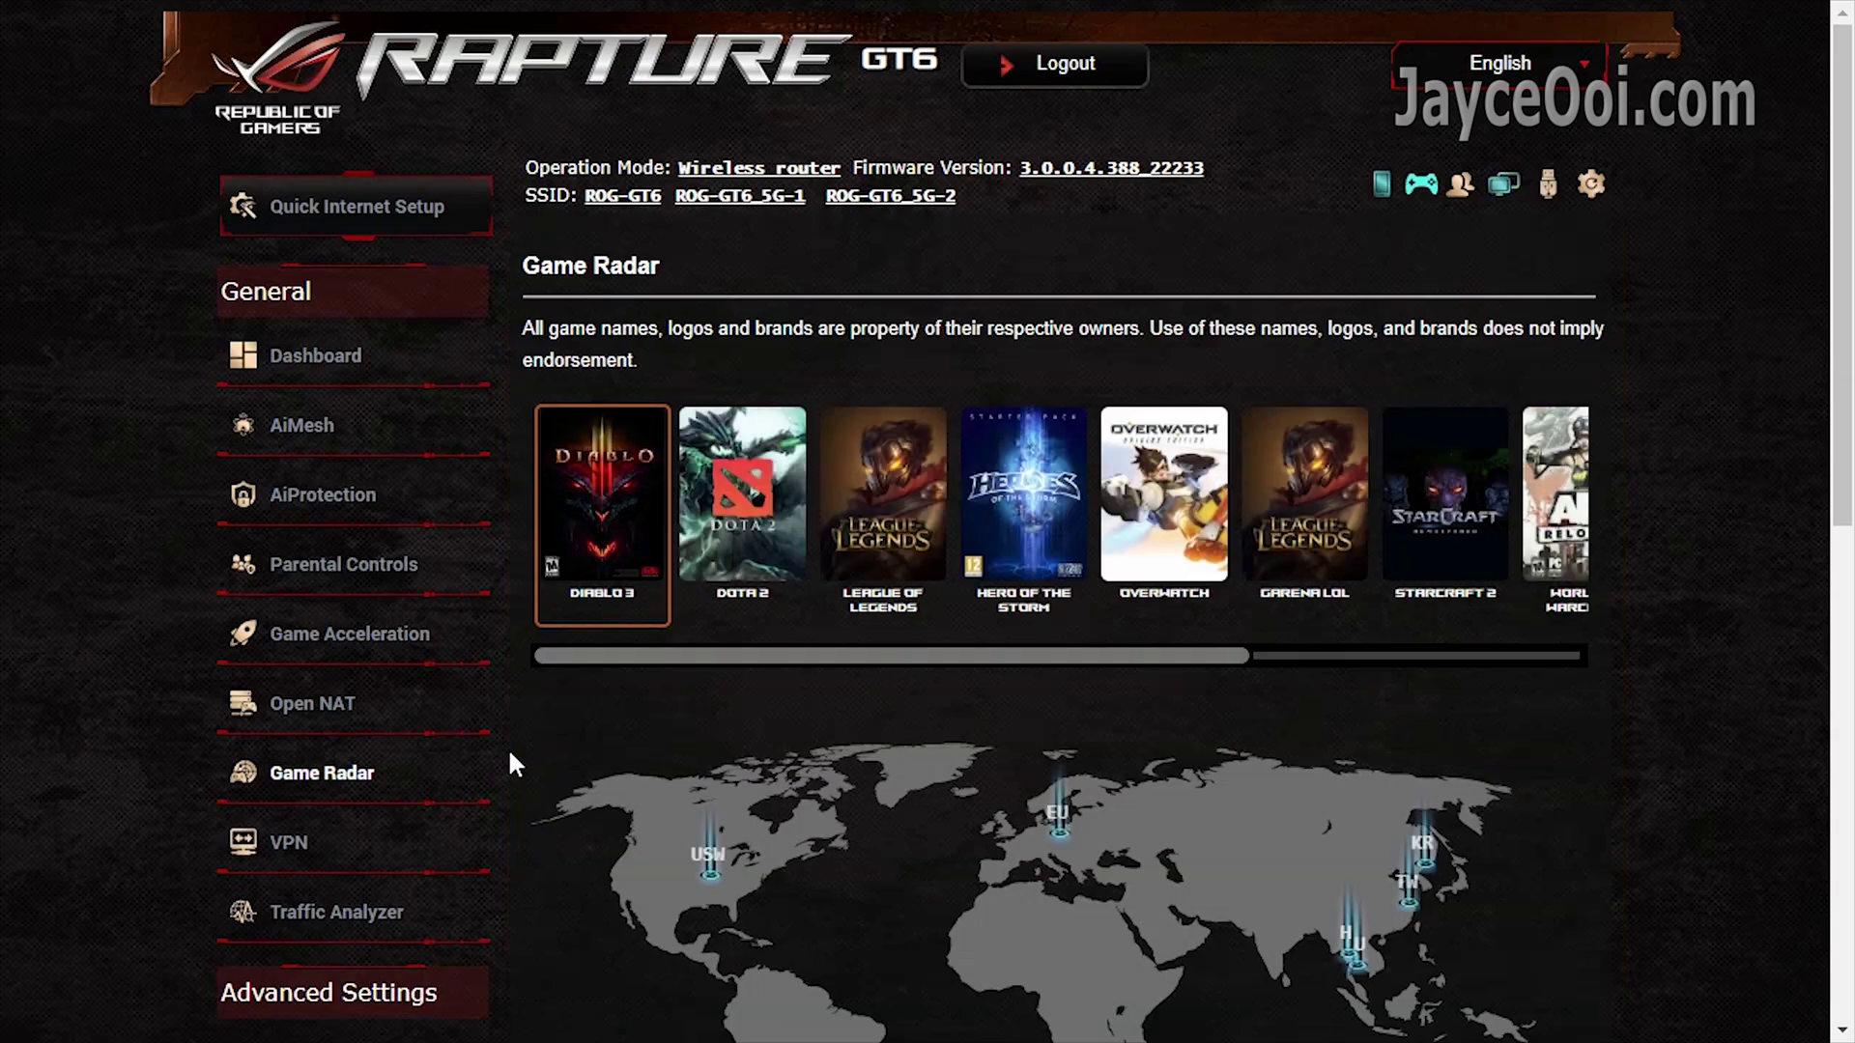
scroll(509, 753, "down", 6)
scroll(512, 753, "down", 3)
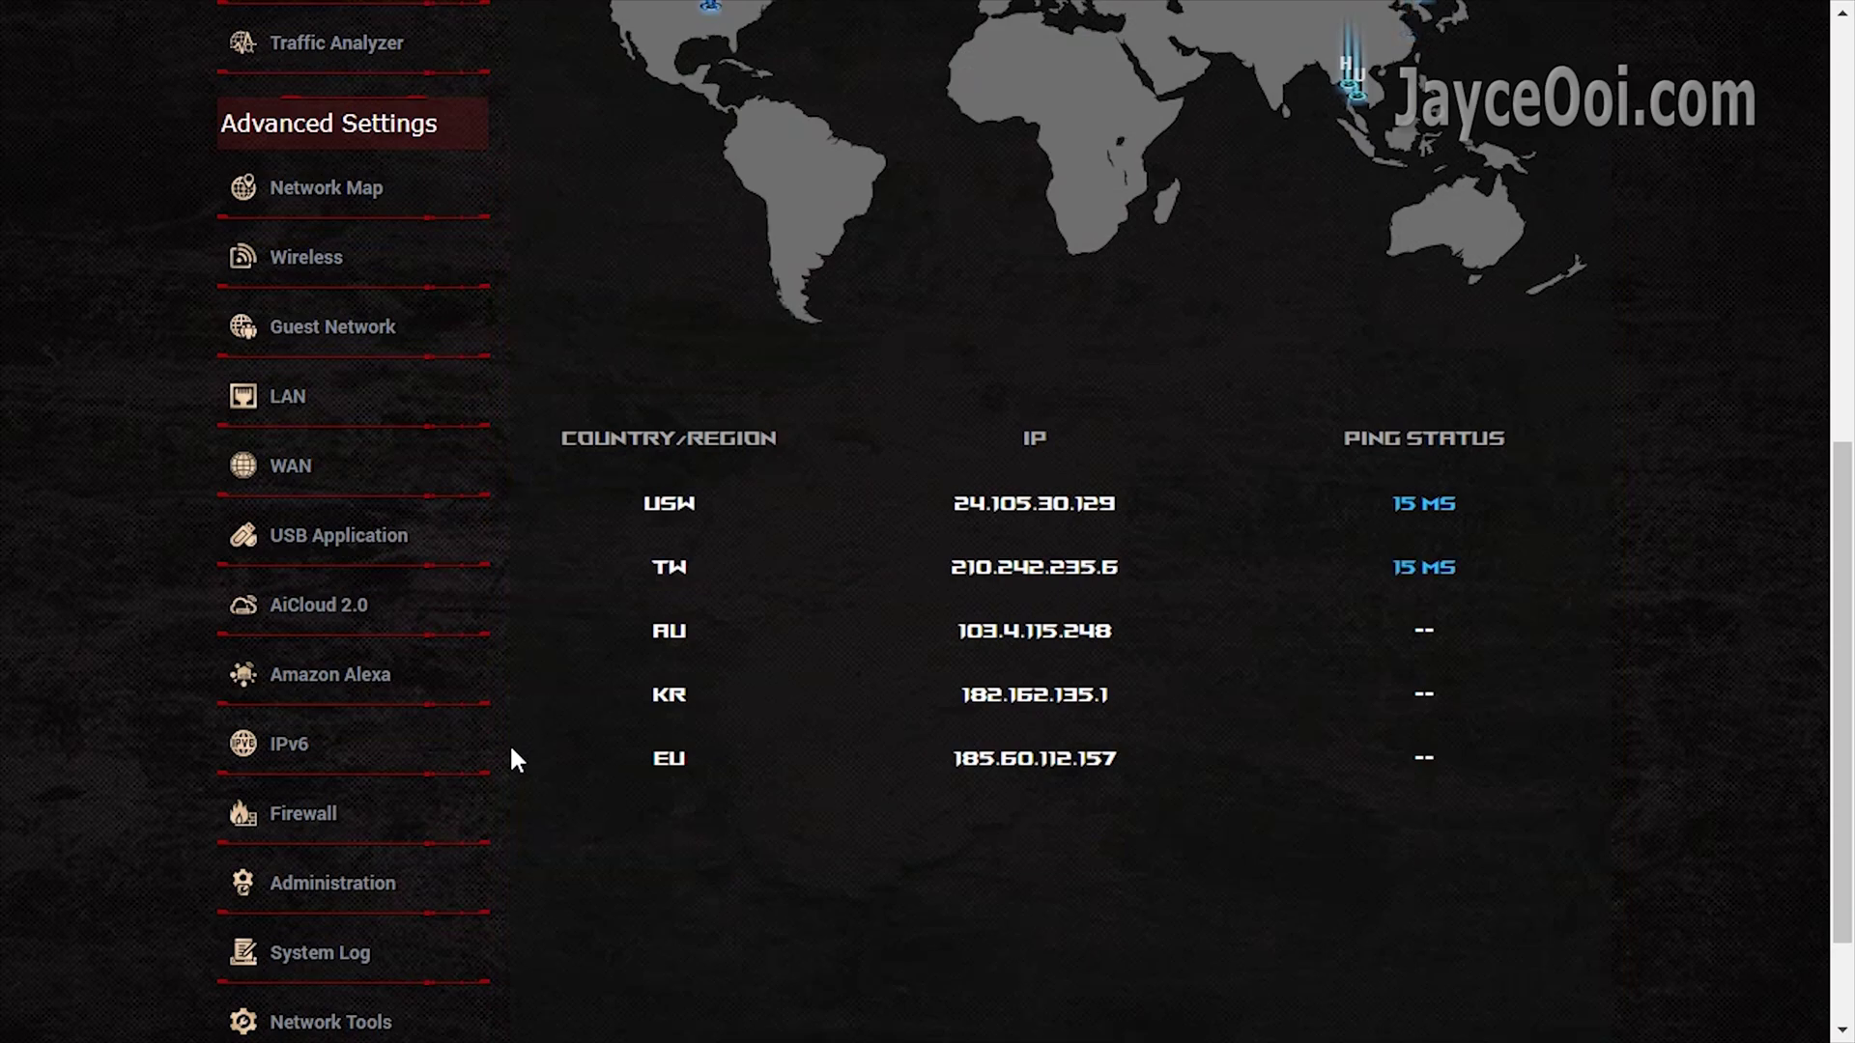
scroll(511, 749, "up", 5)
scroll(511, 763, "up", 5)
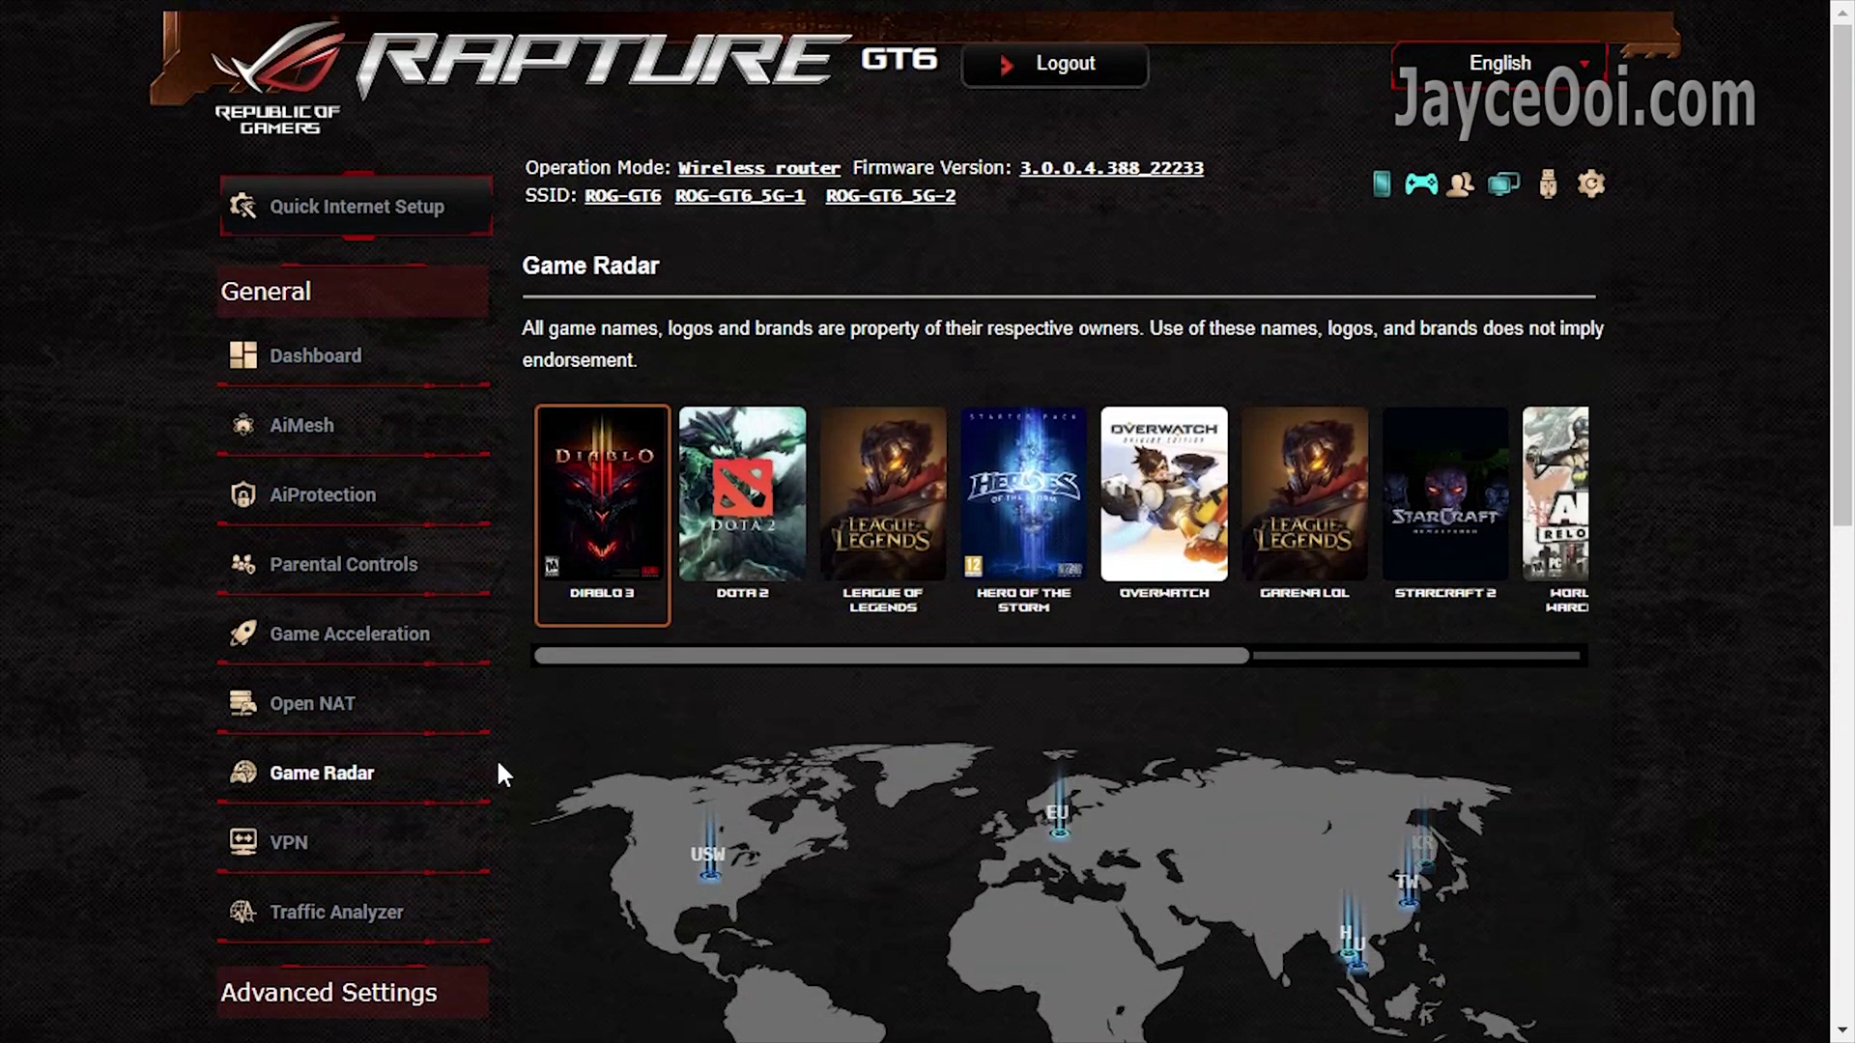
- Browse the VPN Server and VPN Fusion settings, ending on Instant Guard
left_click(438, 841)
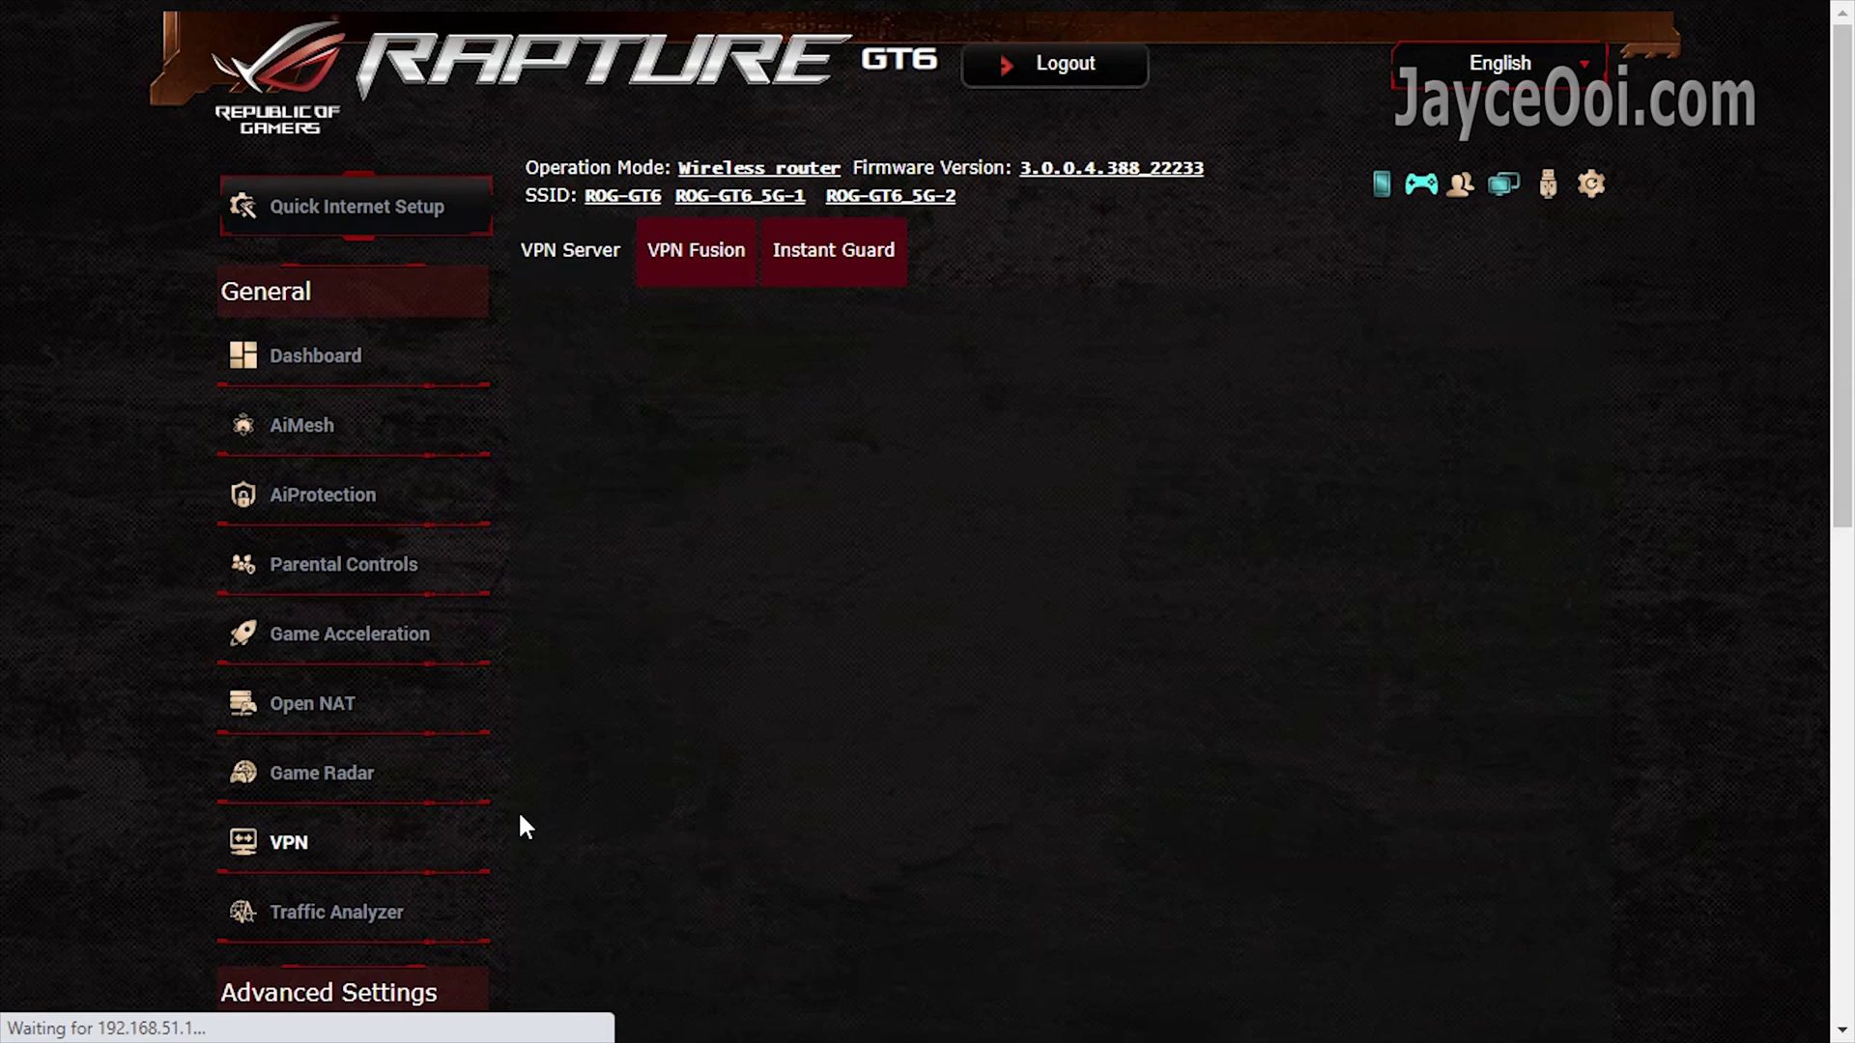
scroll(520, 817, "down", 2)
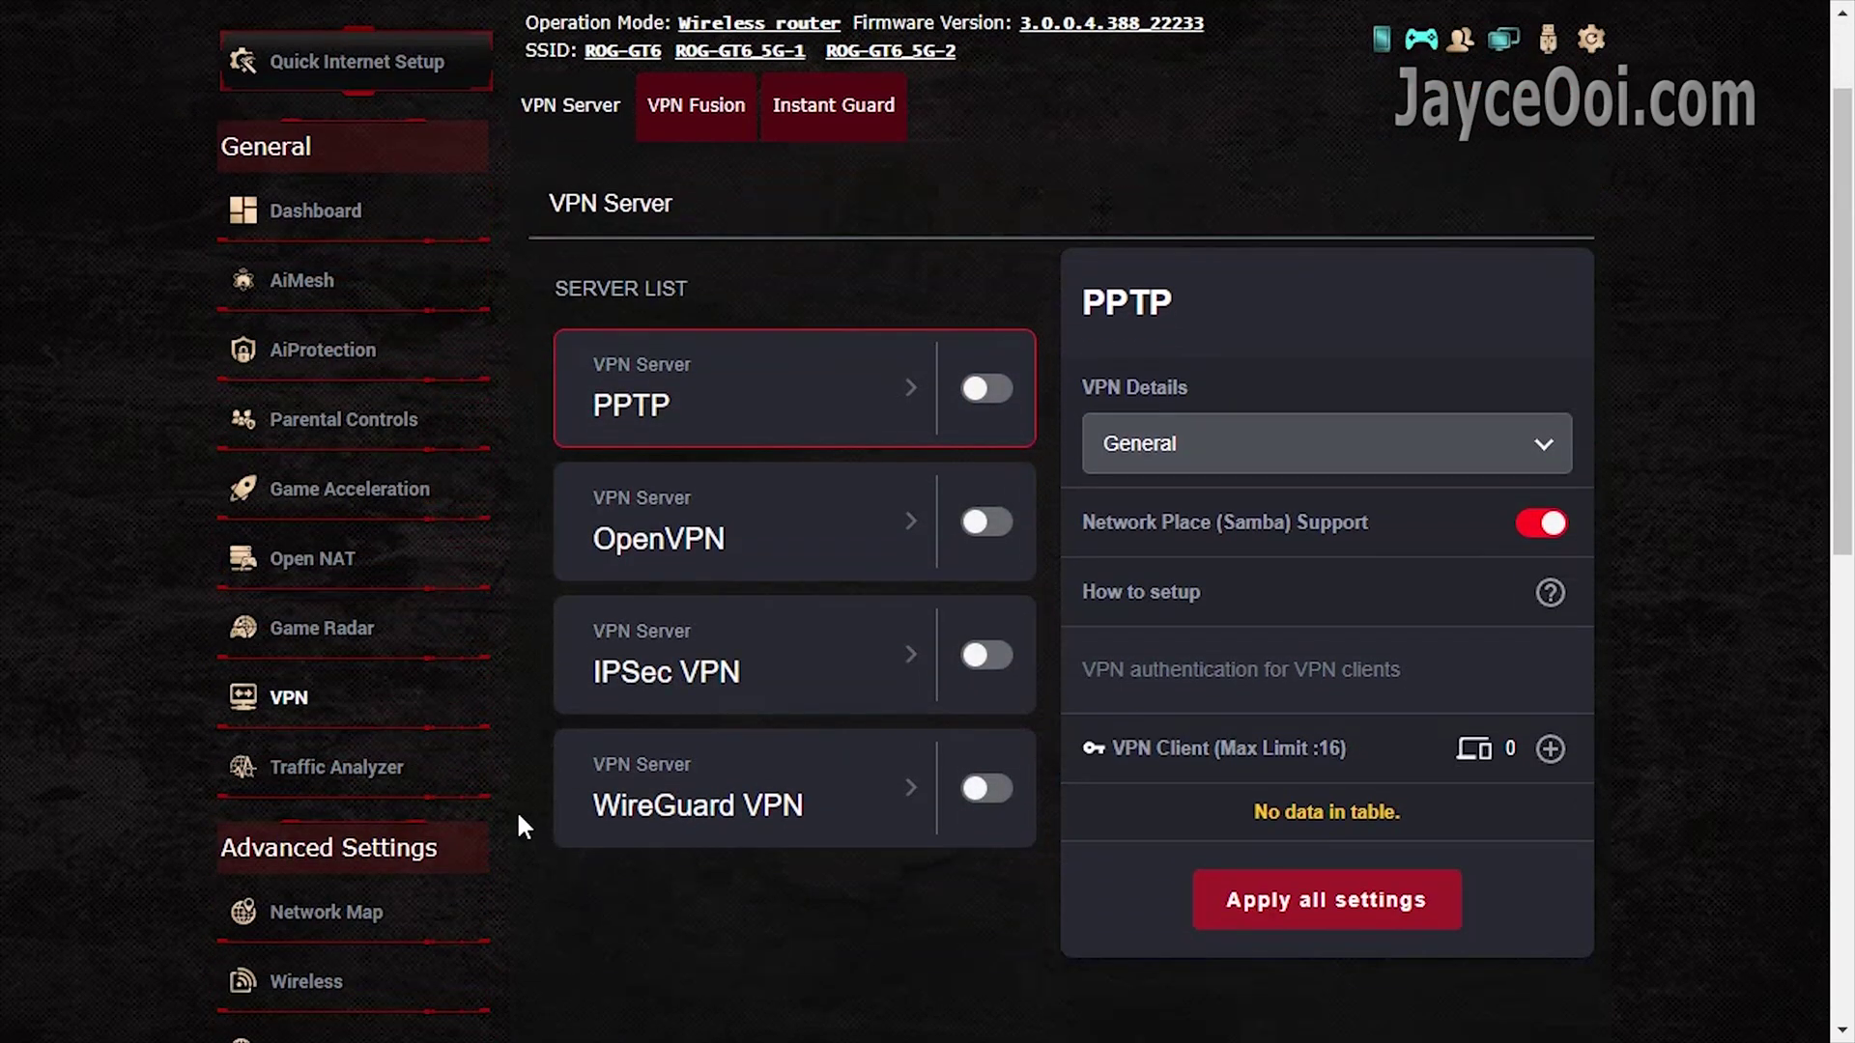
left_click(712, 116)
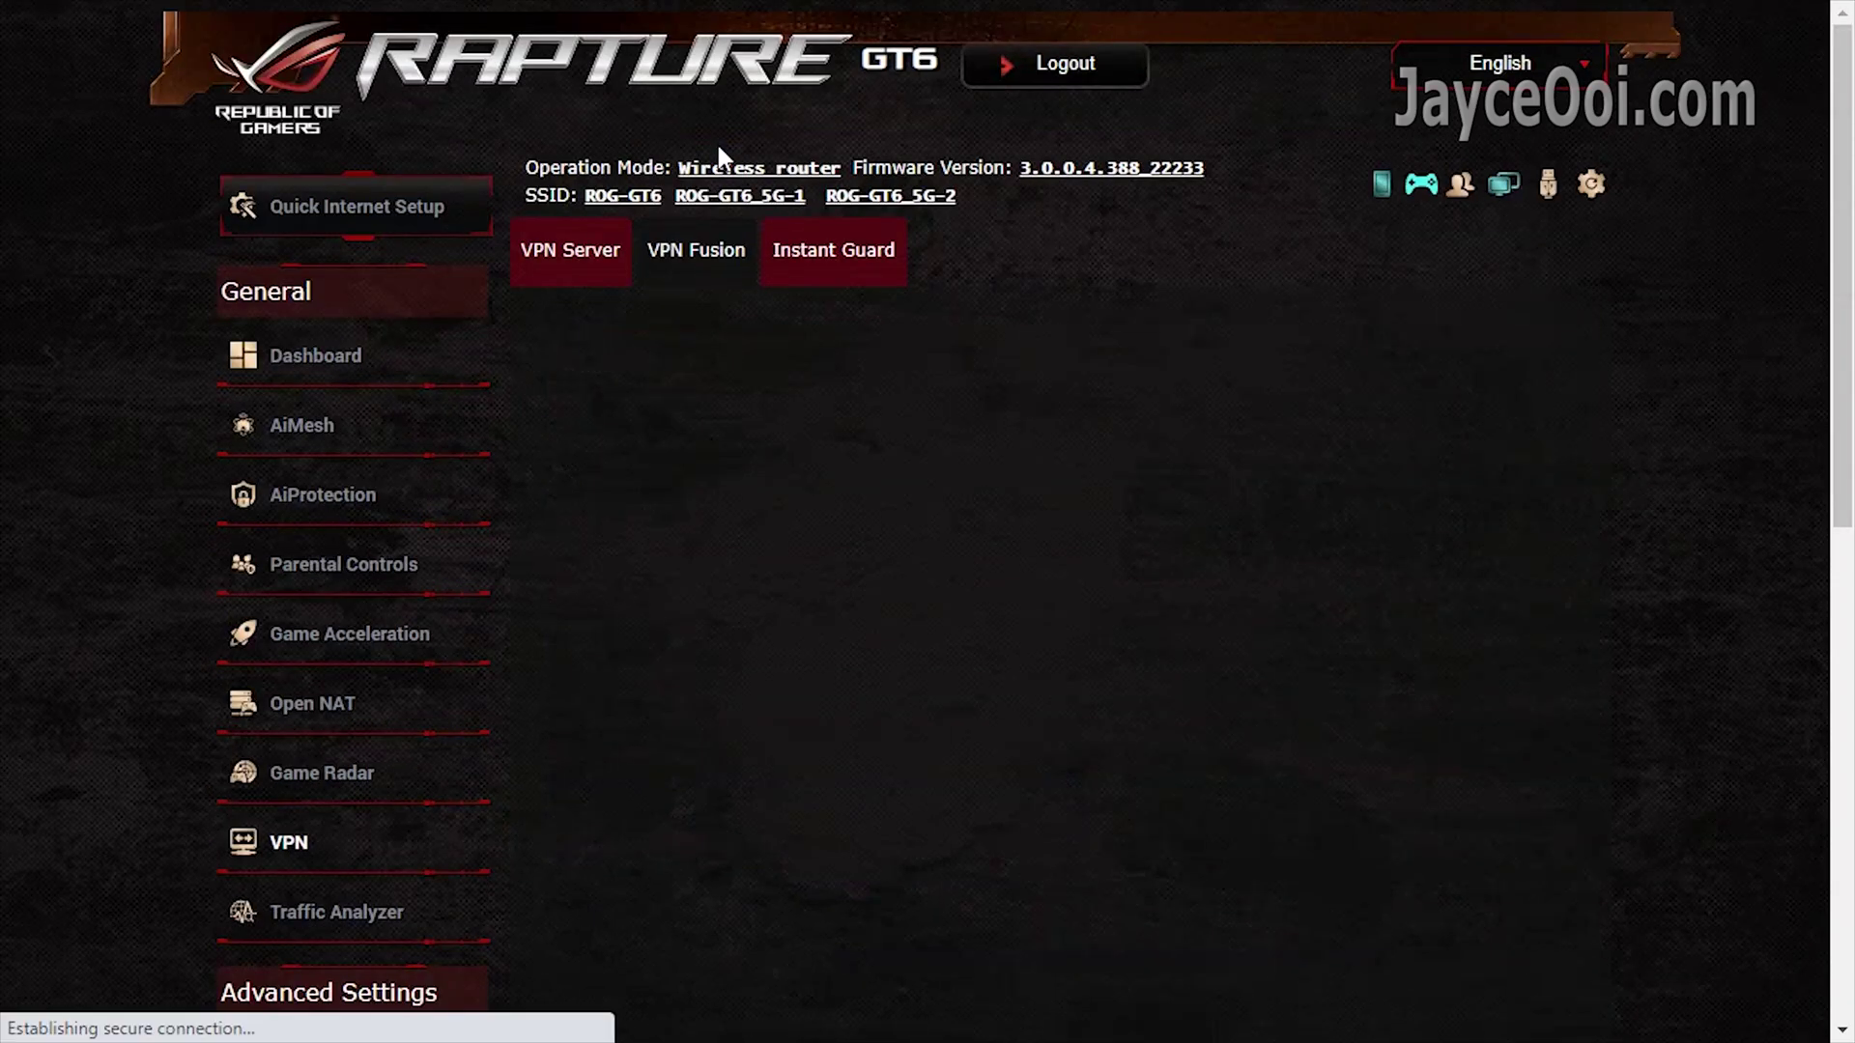
scroll(717, 142, "down", 3)
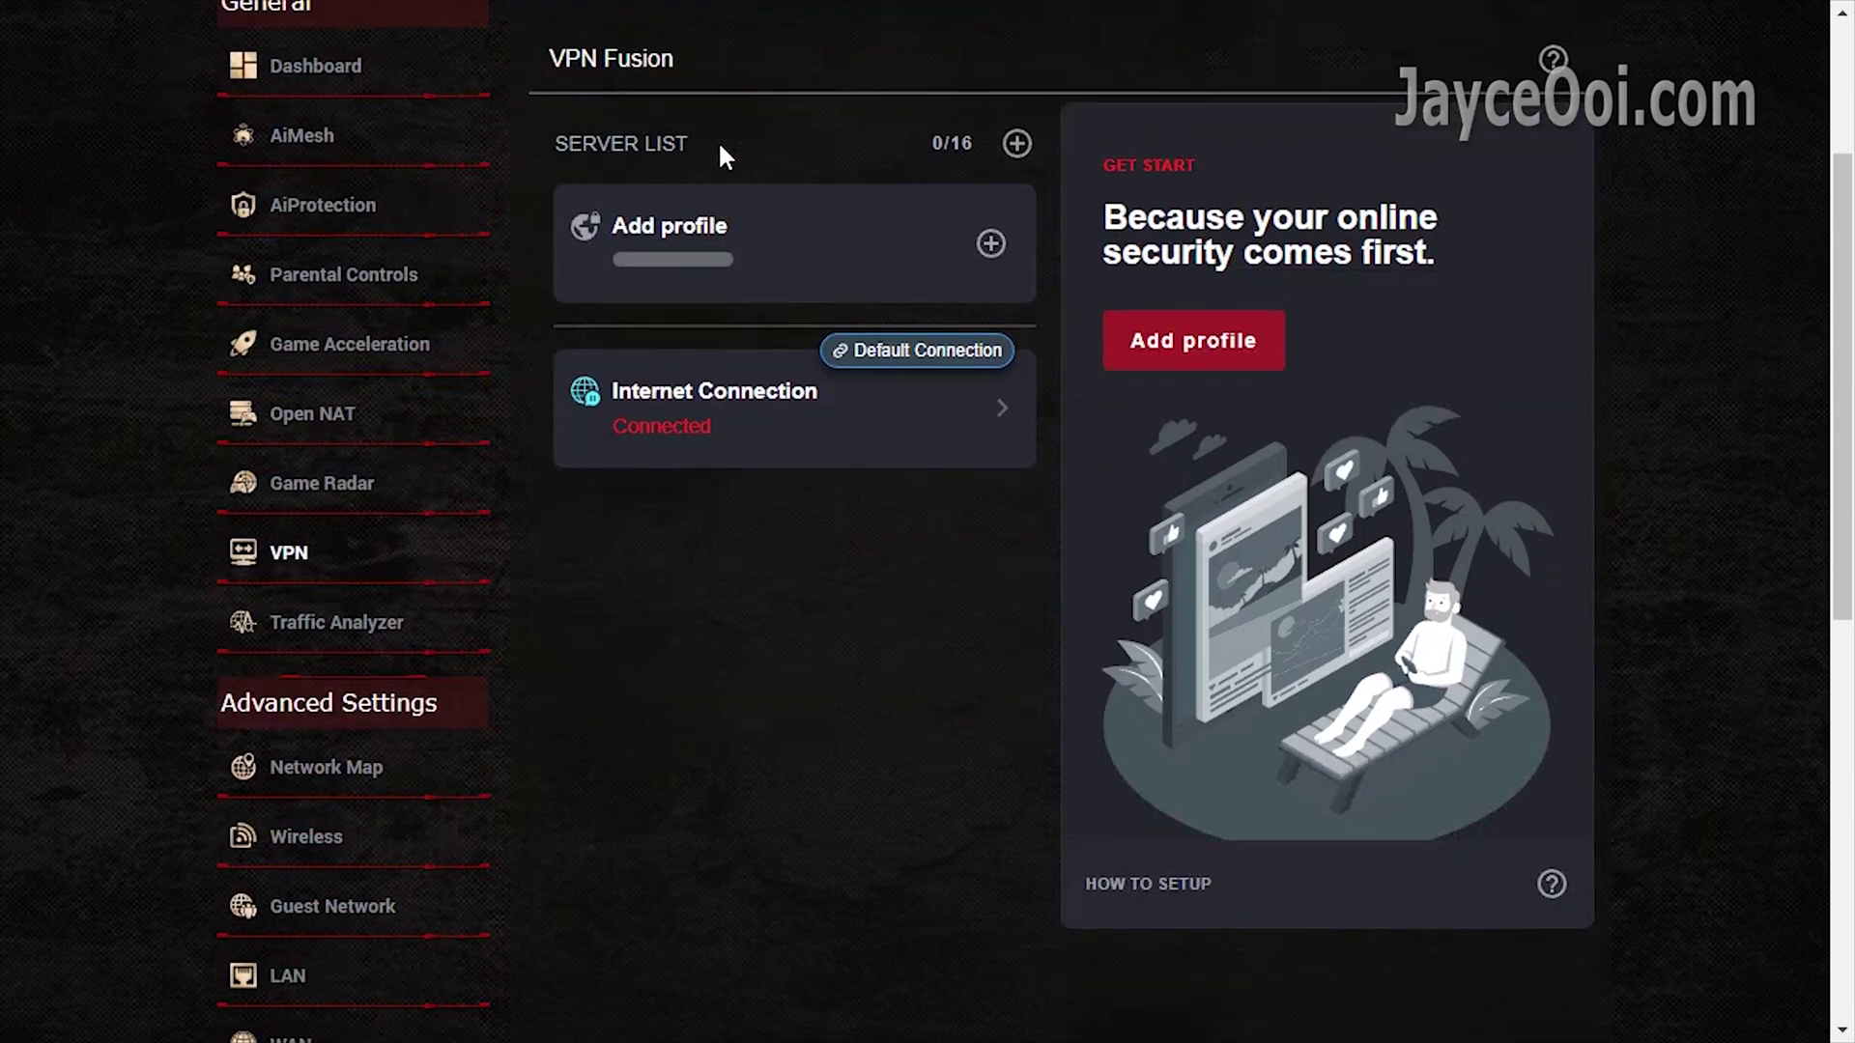
scroll(717, 141, "up", 3)
left_click(817, 270)
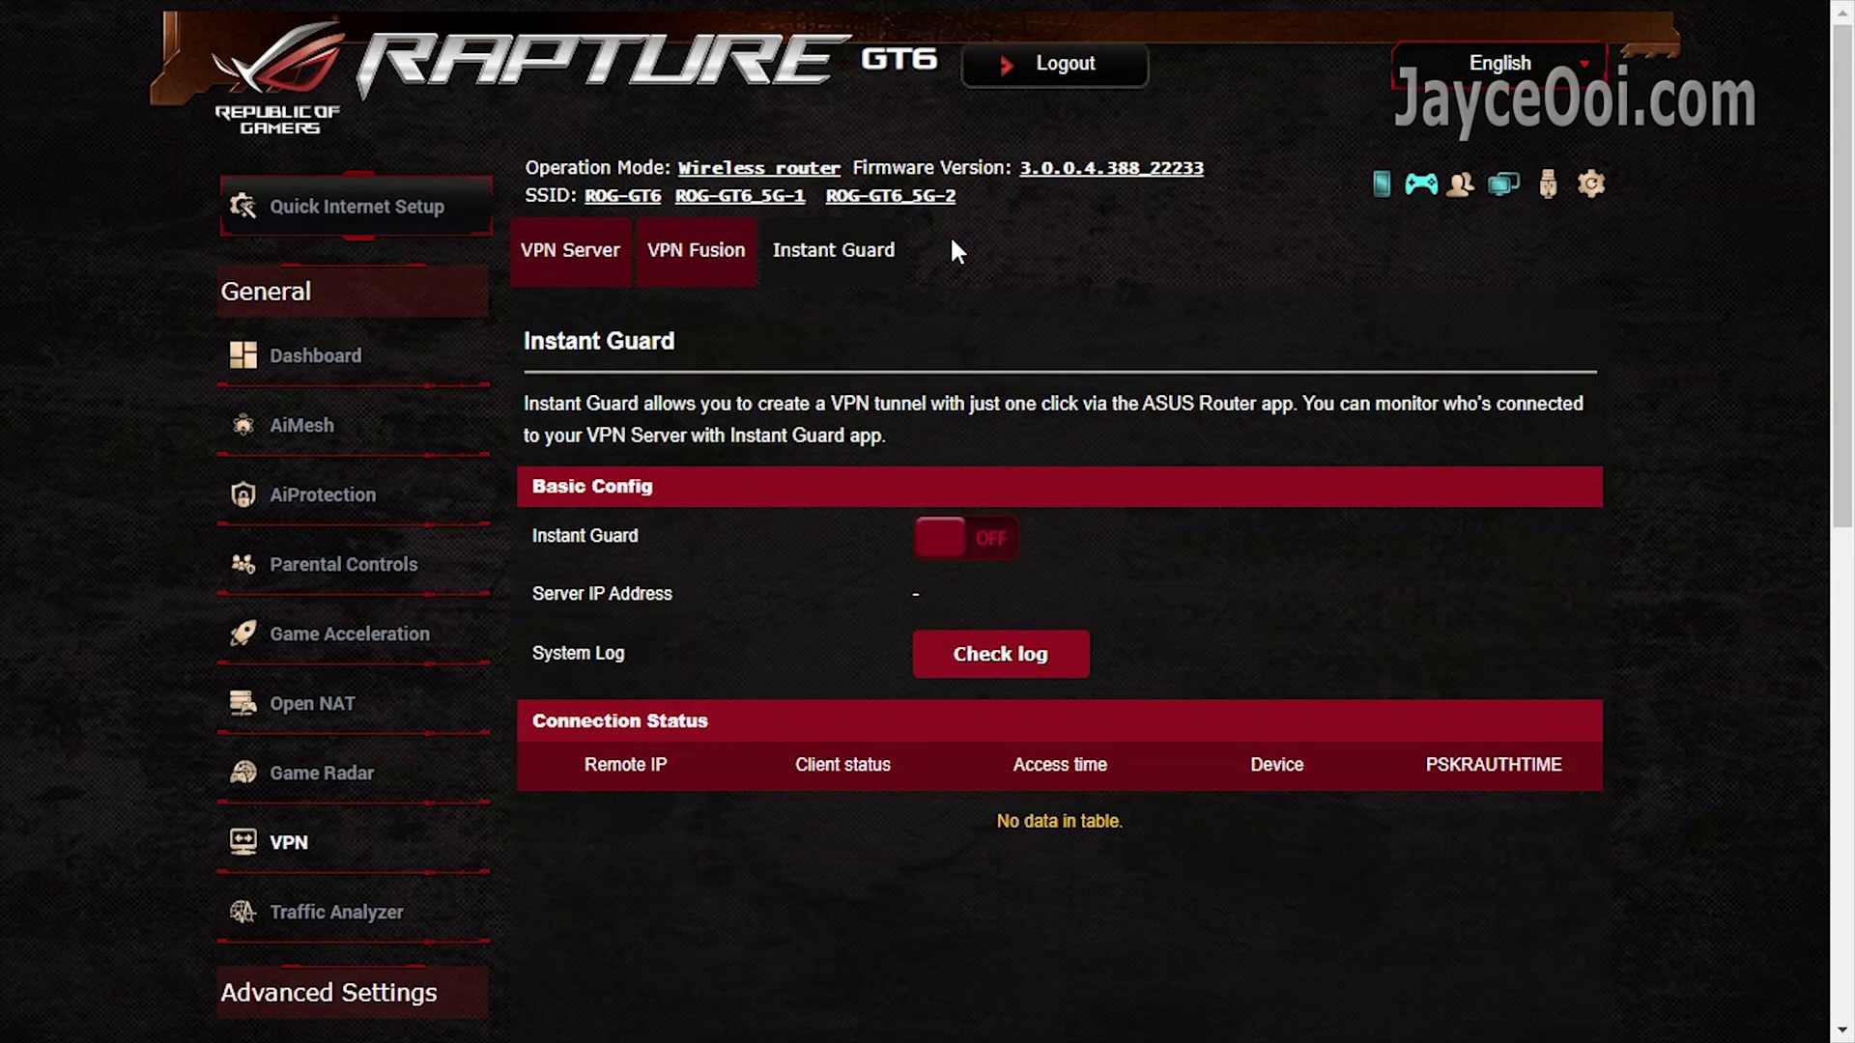
- Browse the Traffic Analyzer statistics charts, then the Bandwidth Monitor and Traffic Monitor views
left_click(430, 925)
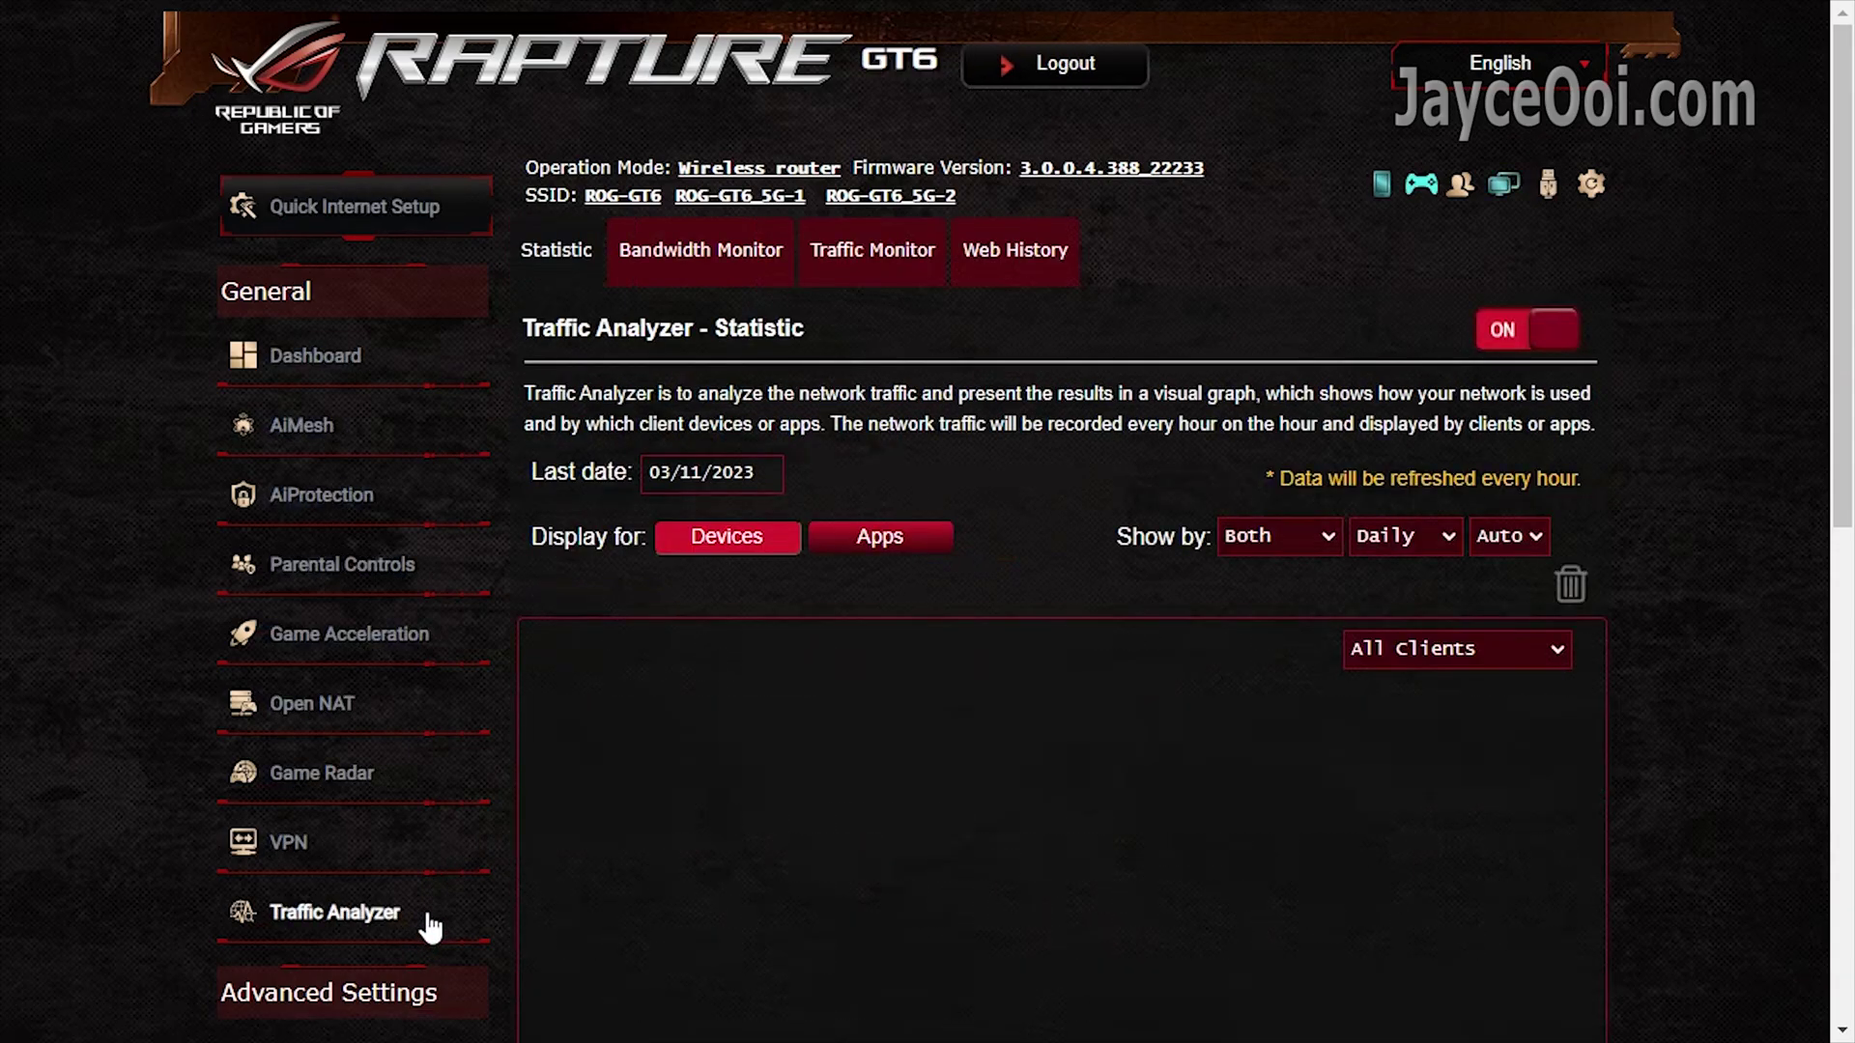
scroll(522, 893, "down", 5)
scroll(522, 908, "down", 3)
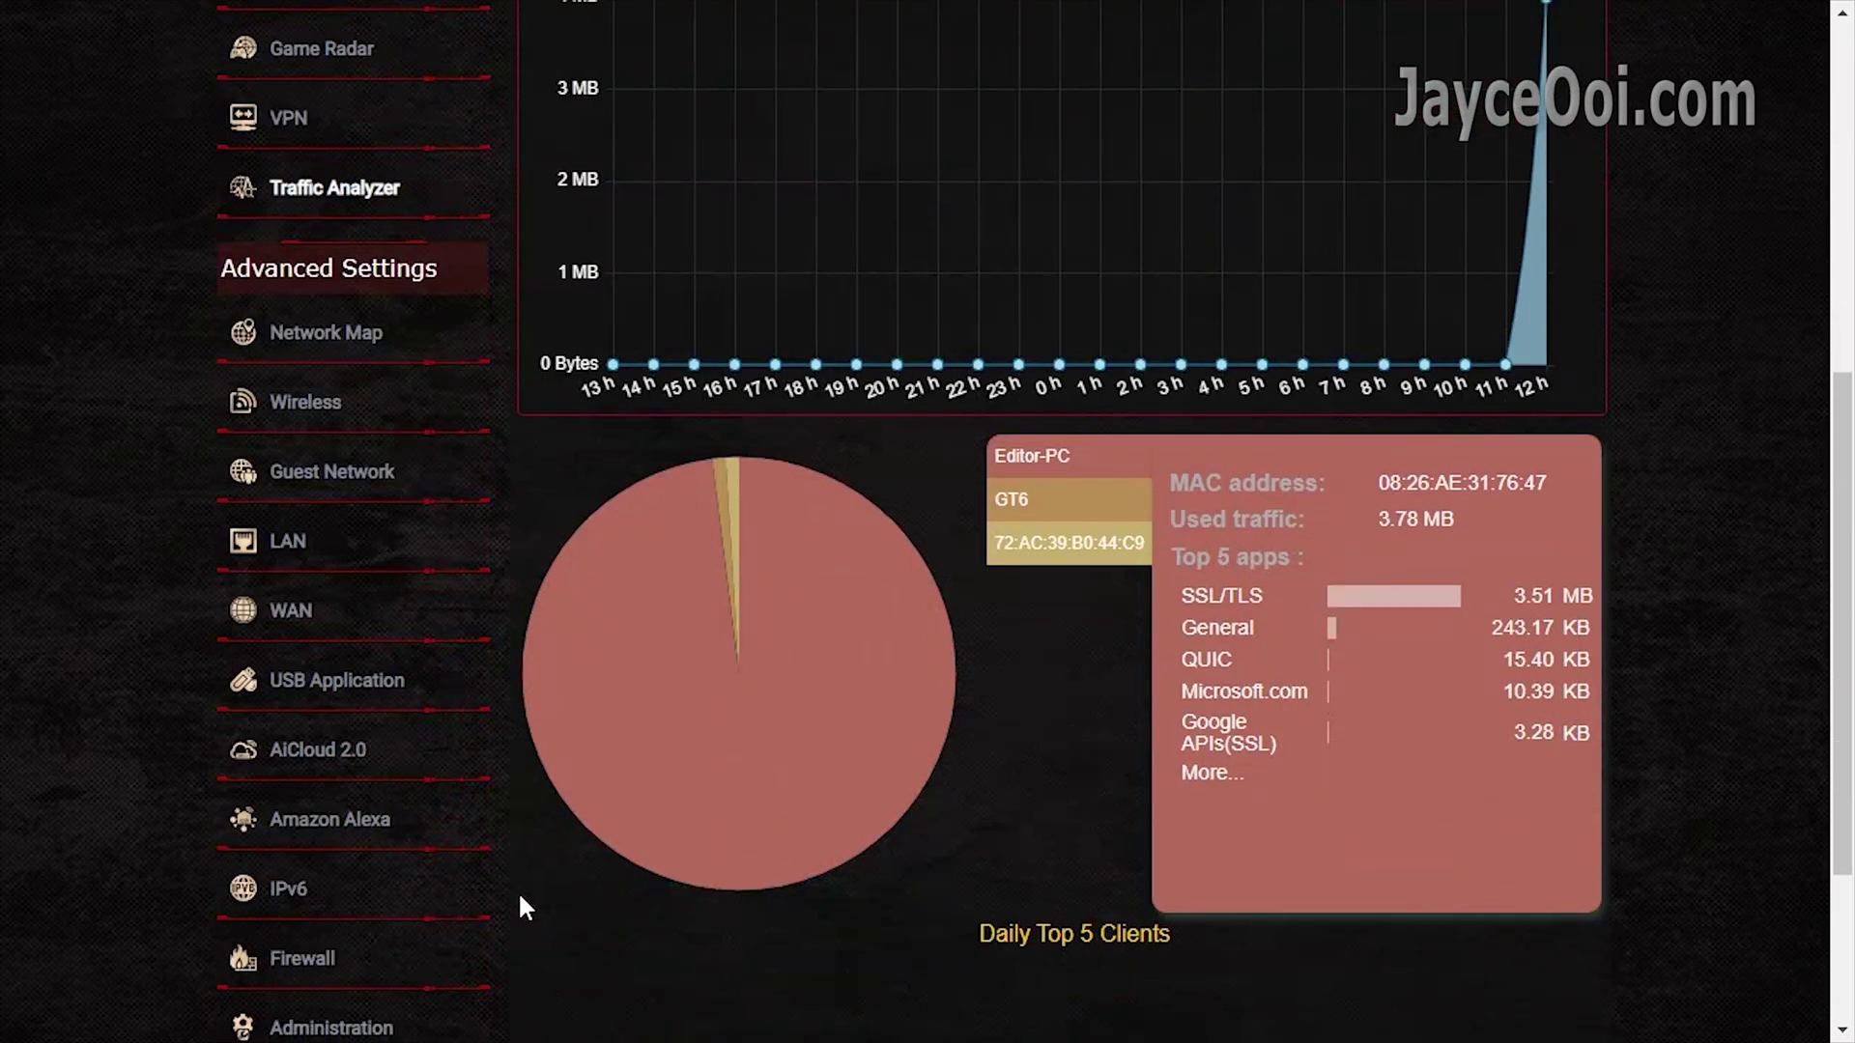
scroll(522, 903, "up", 8)
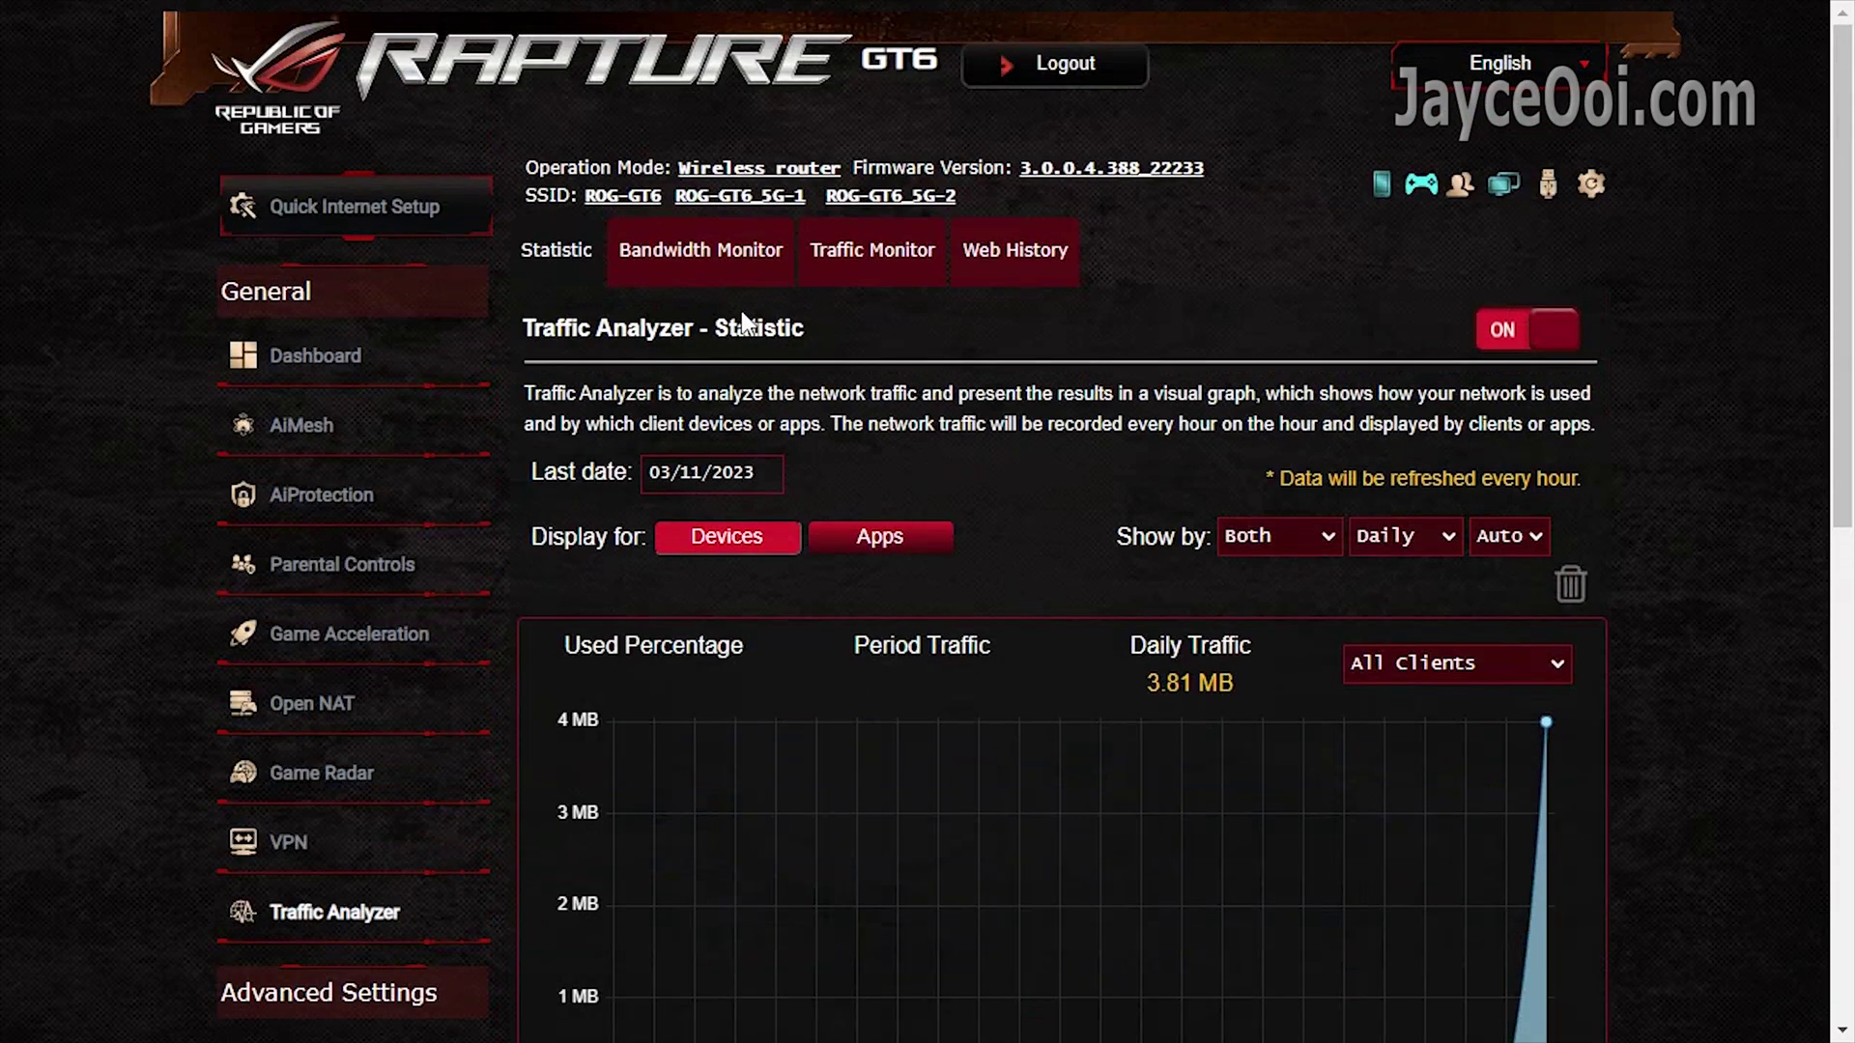
left_click(762, 271)
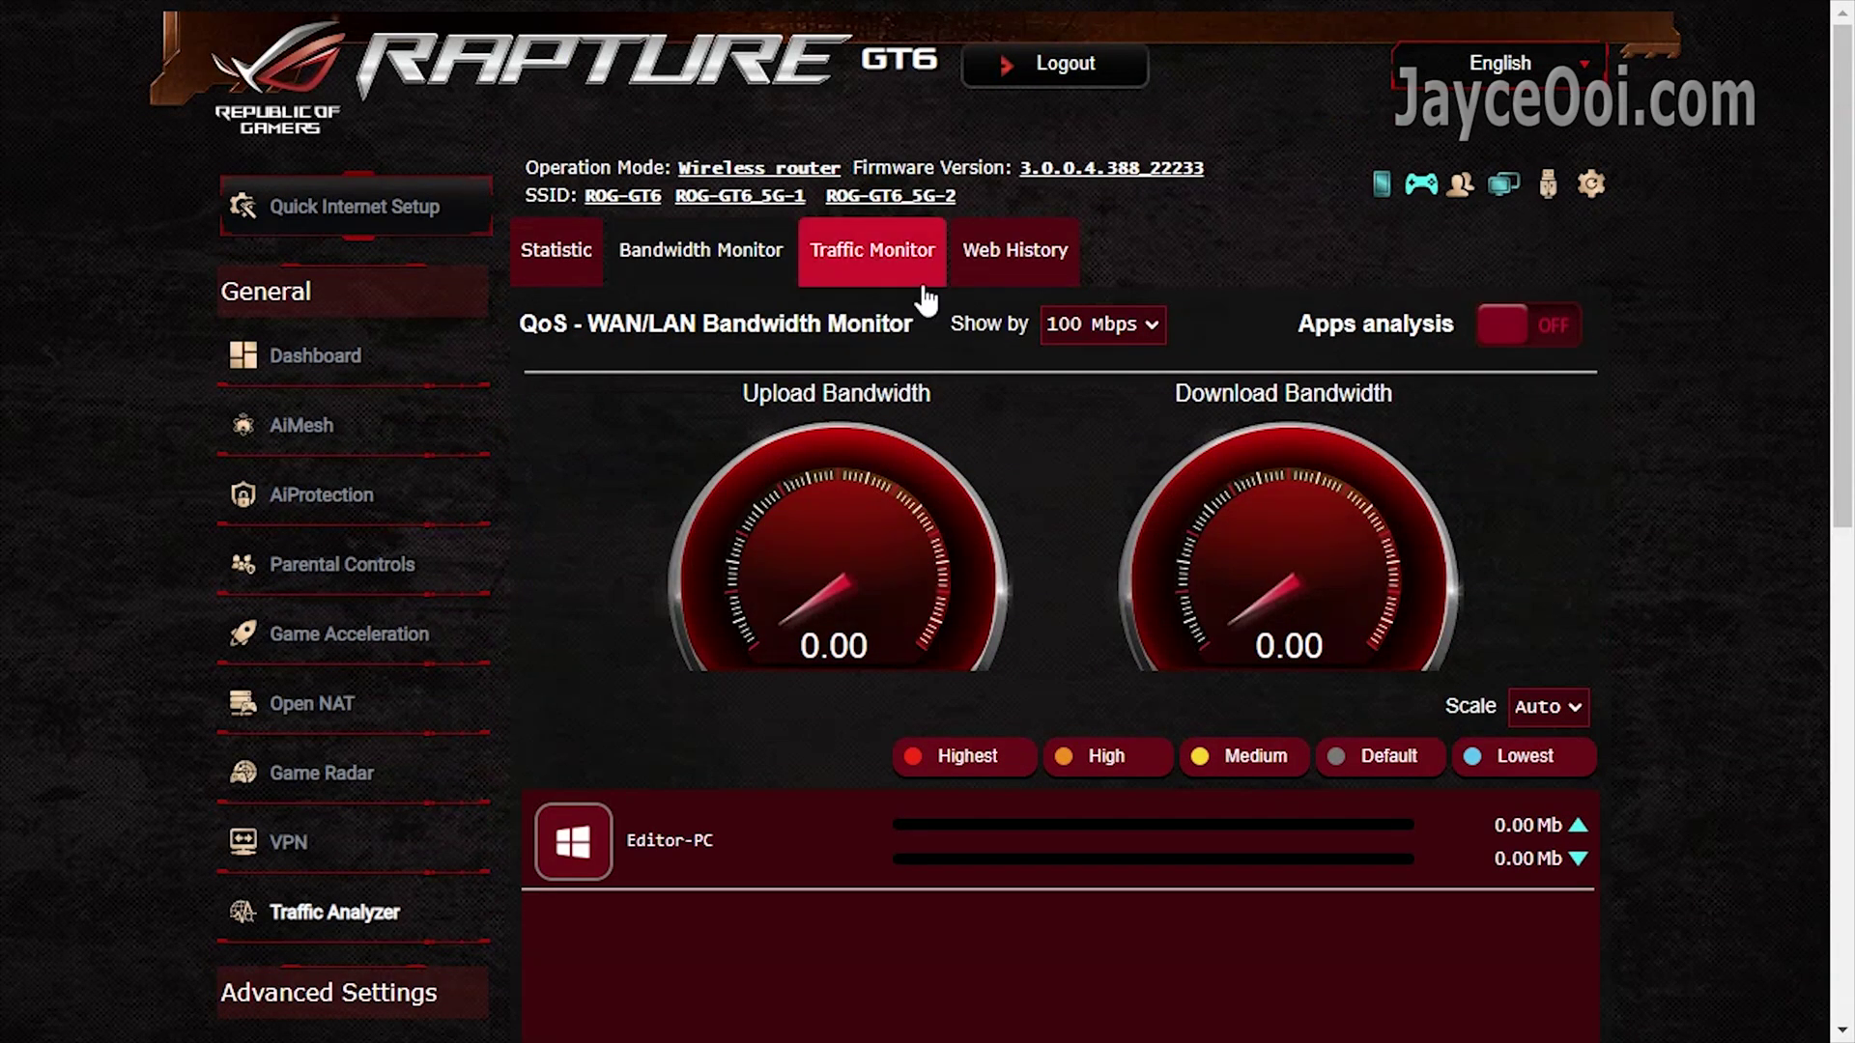
left_click(925, 290)
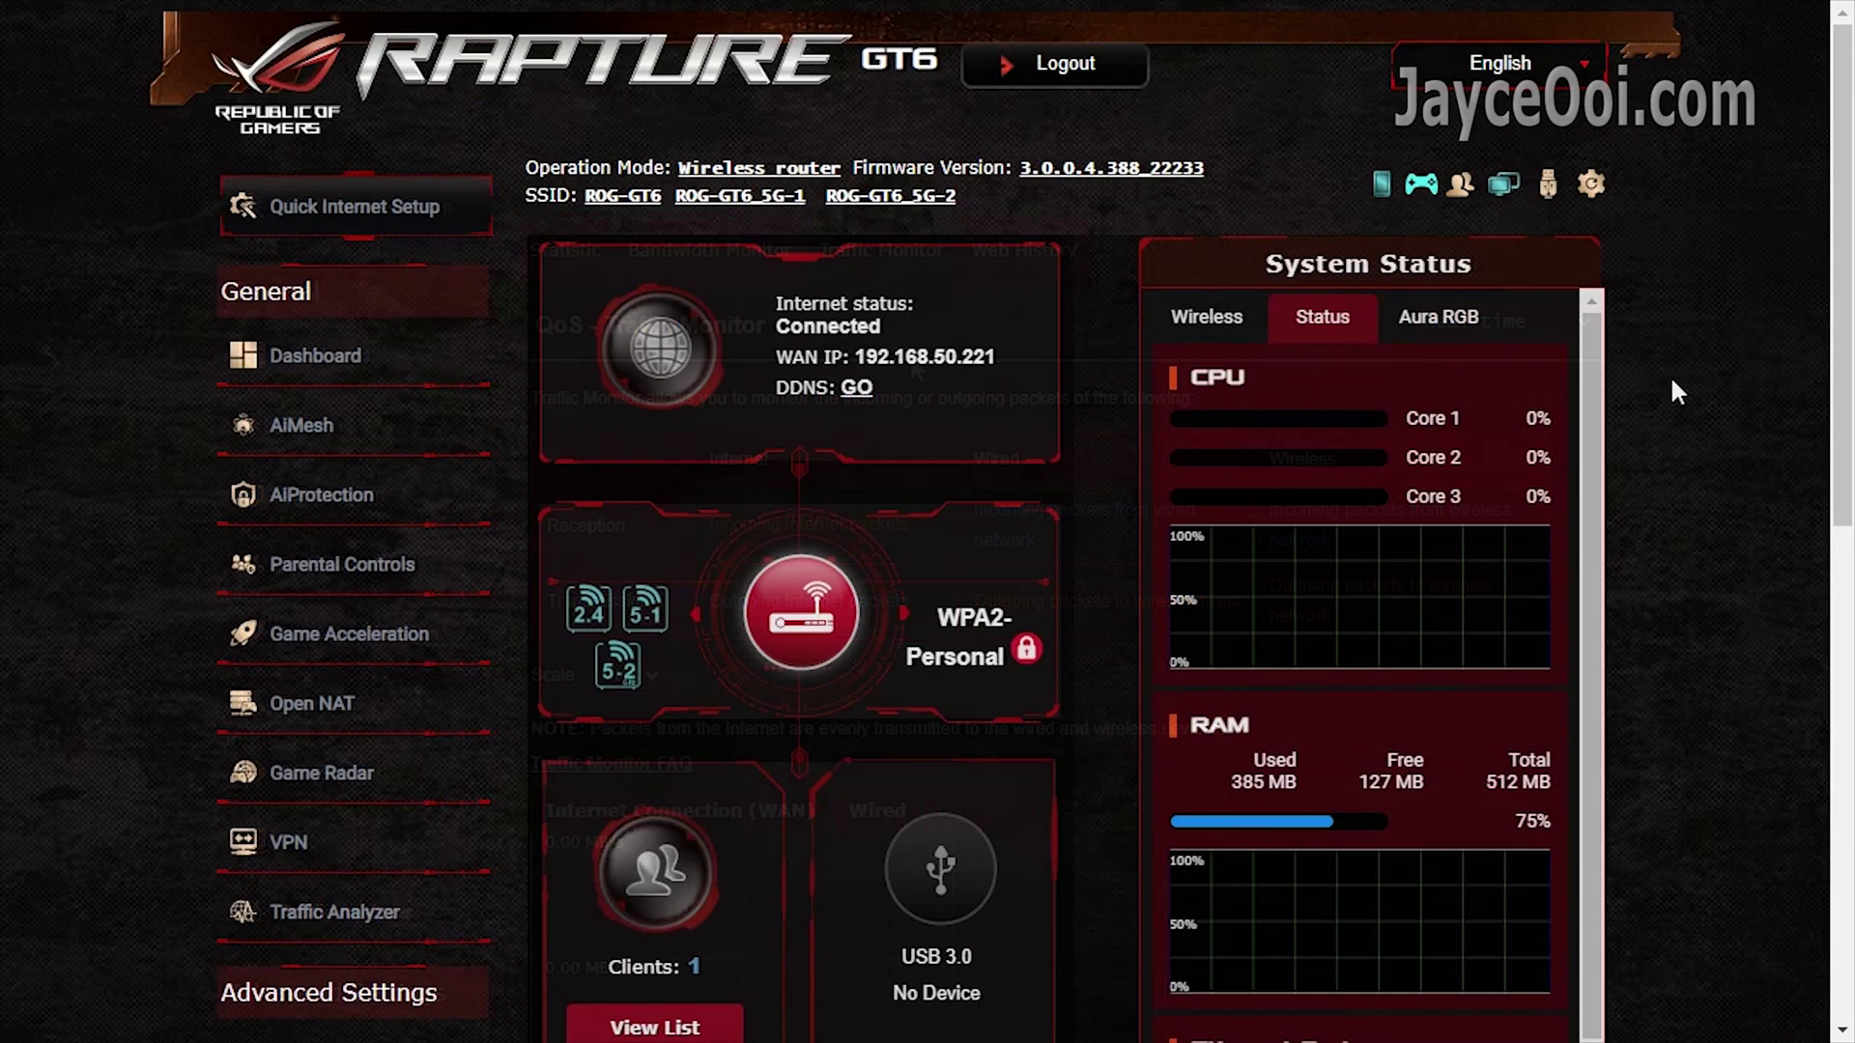
- Scroll the Network Map status panel to check the router's current status
scroll(1673, 386, "down", 5)
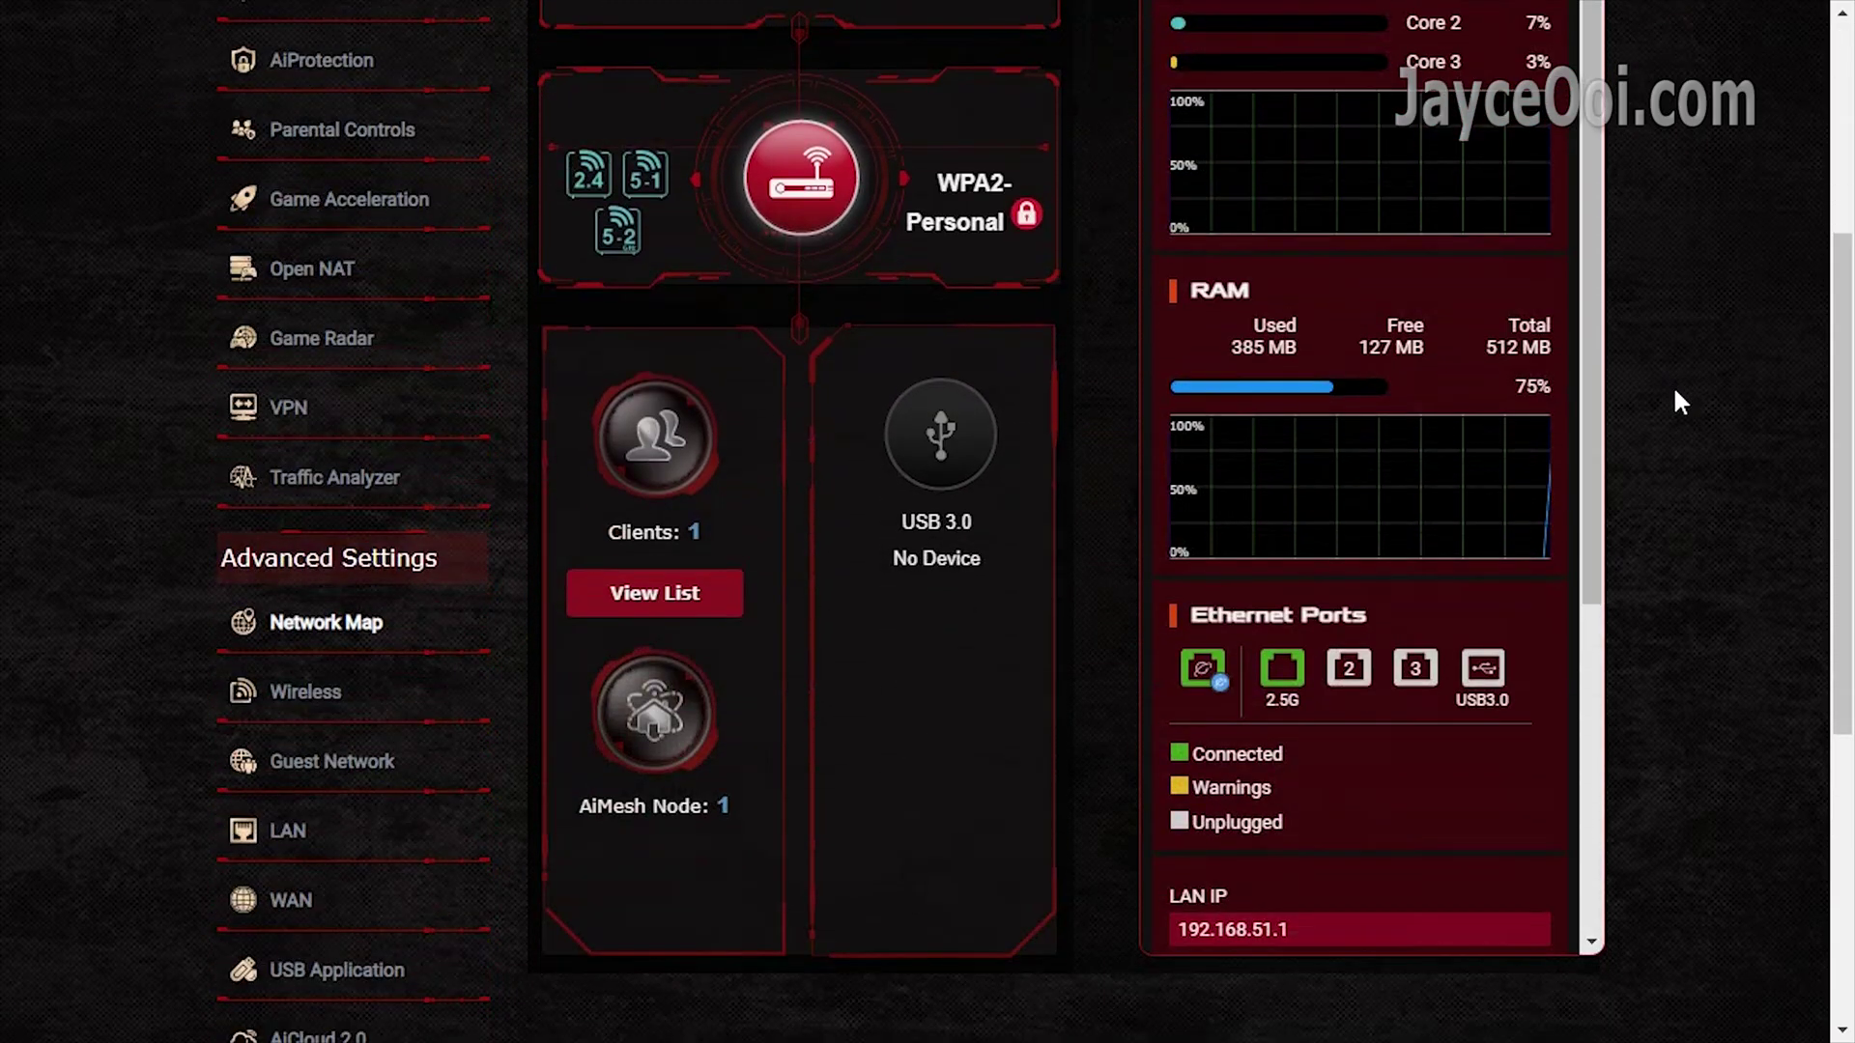
scroll(1676, 396, "down", 6)
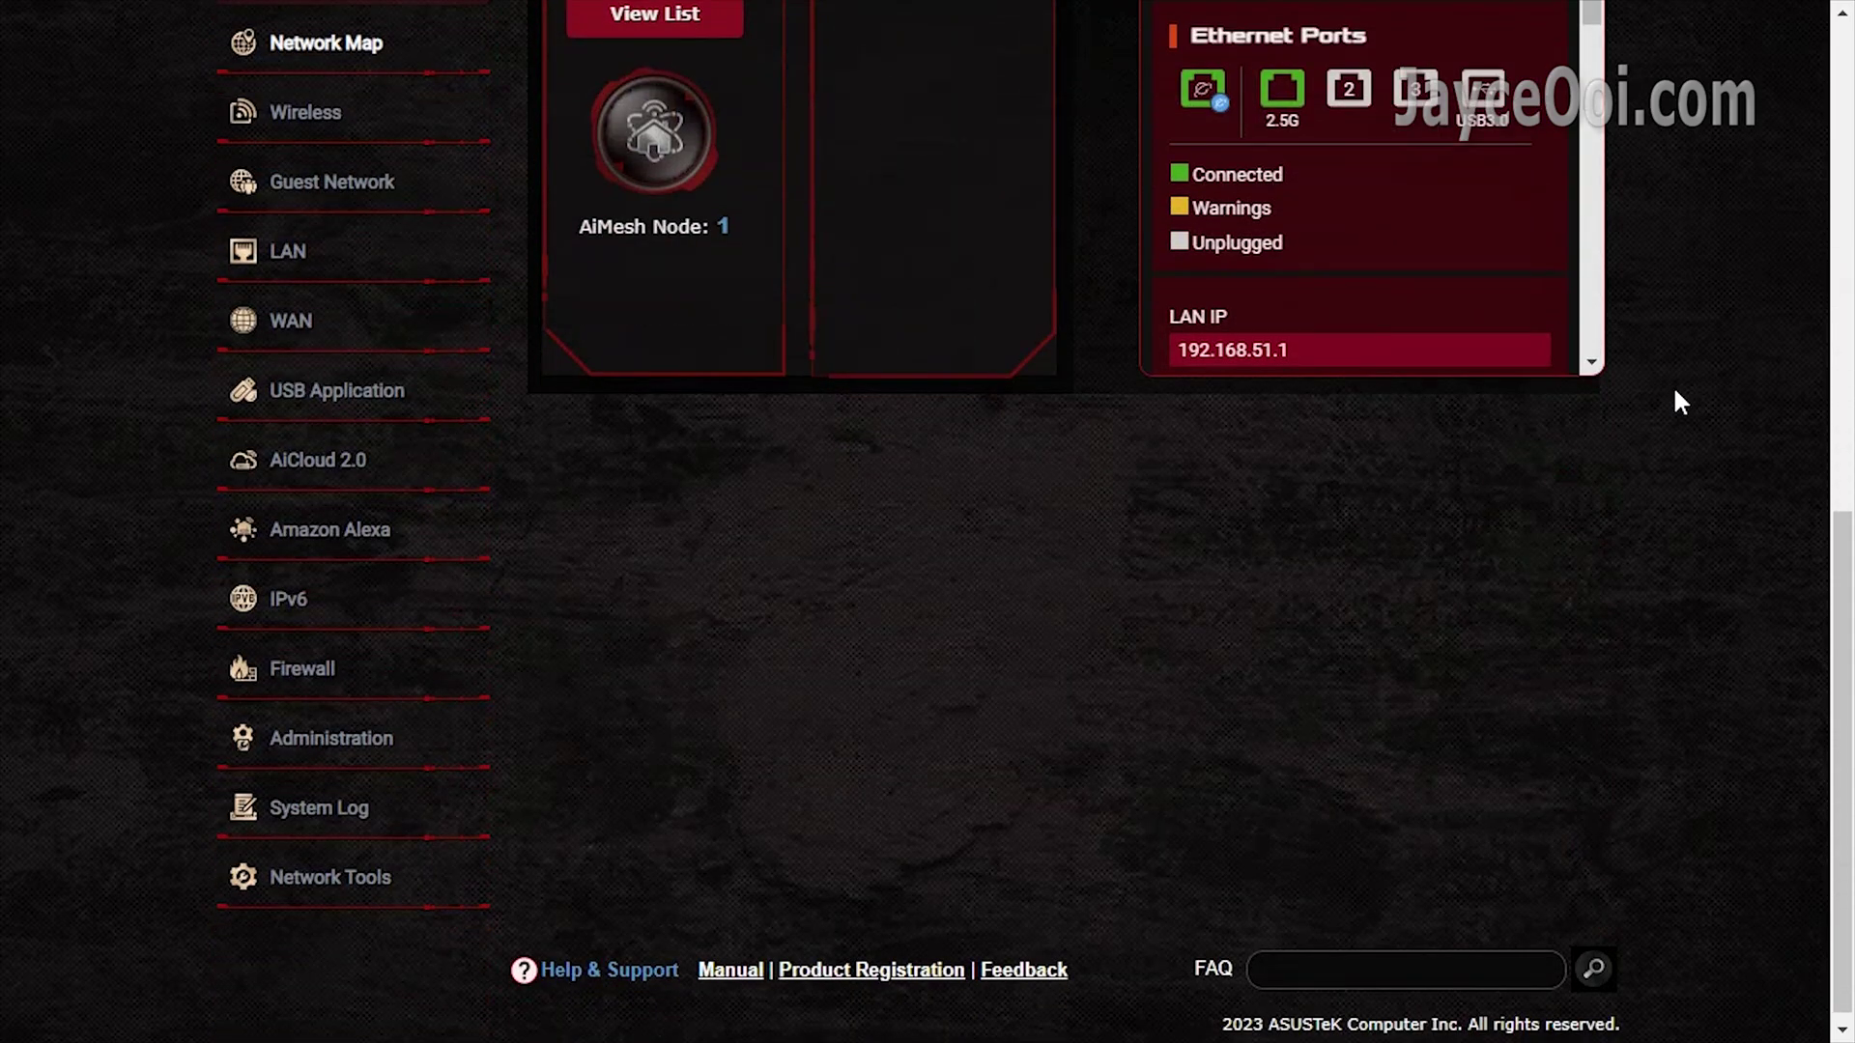
scroll(1679, 401, "up", 6)
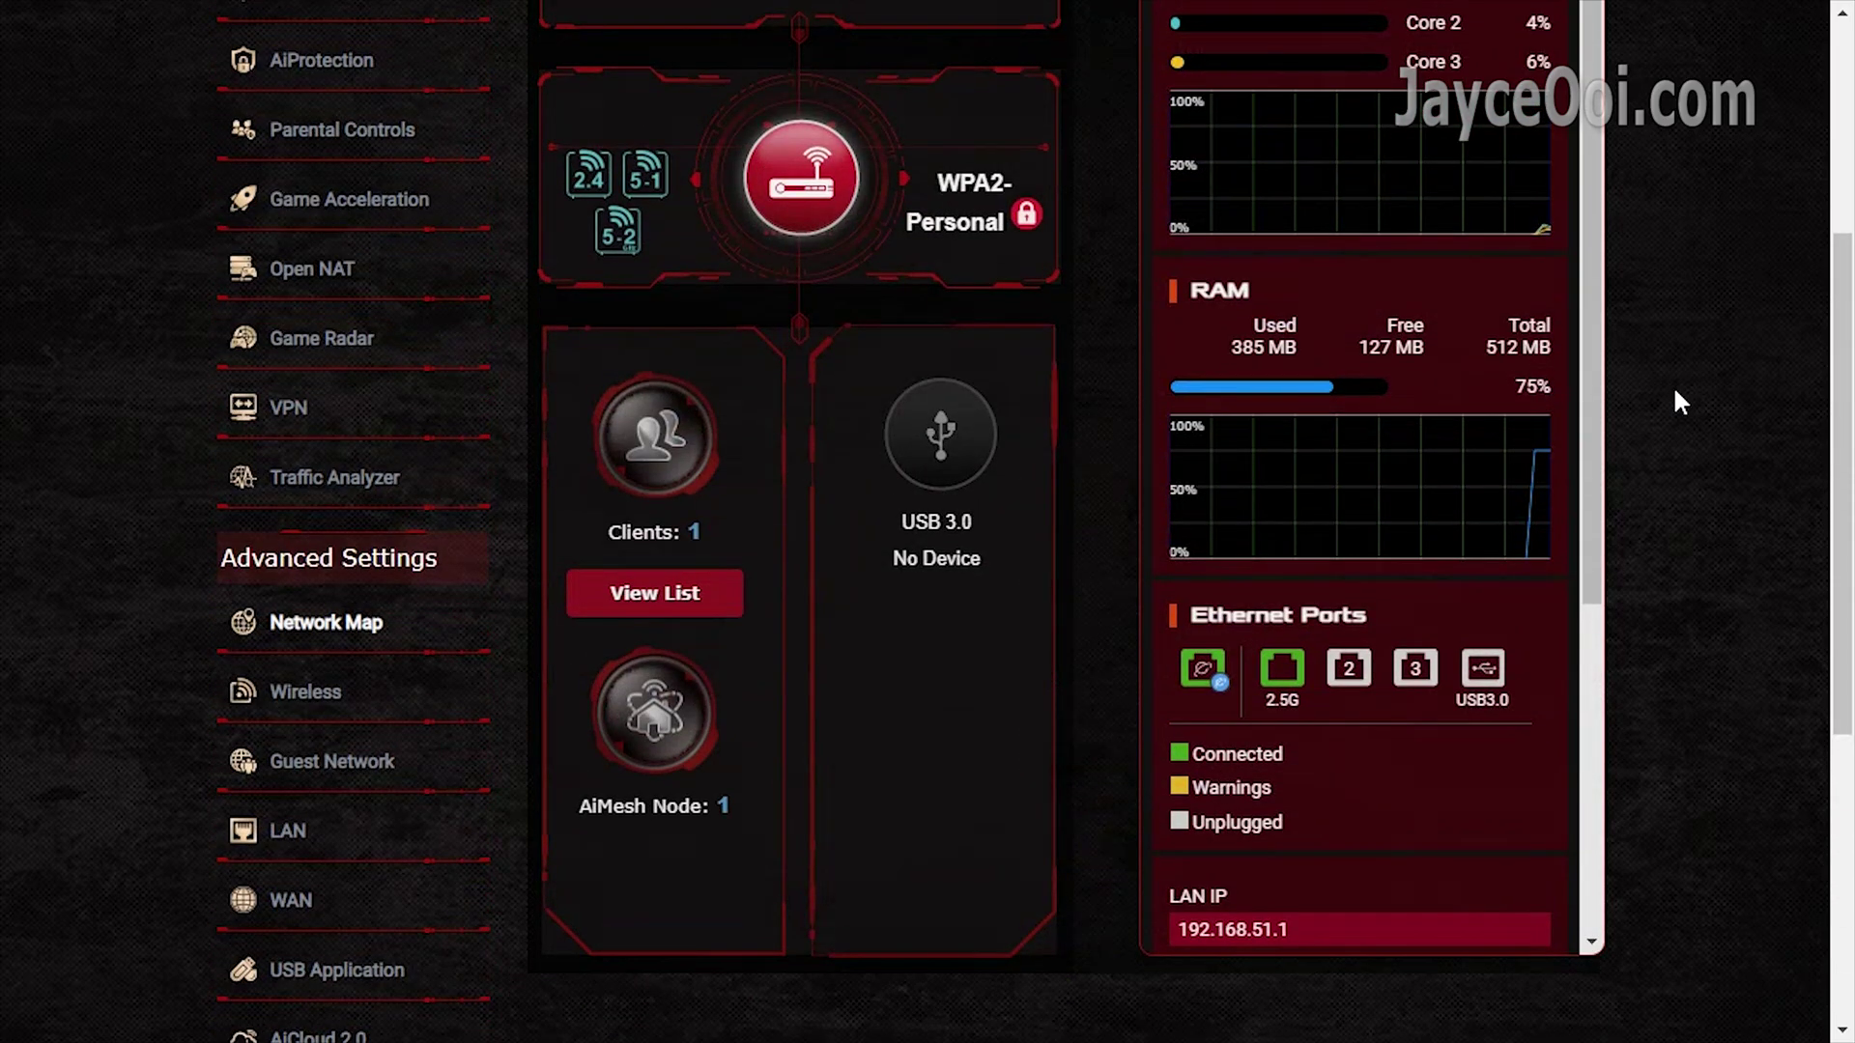
- Review the Guest Network slots for 2.4 GHz, 5 GHz-1 and 5 GHz-2, all unconfigured
left_click(431, 770)
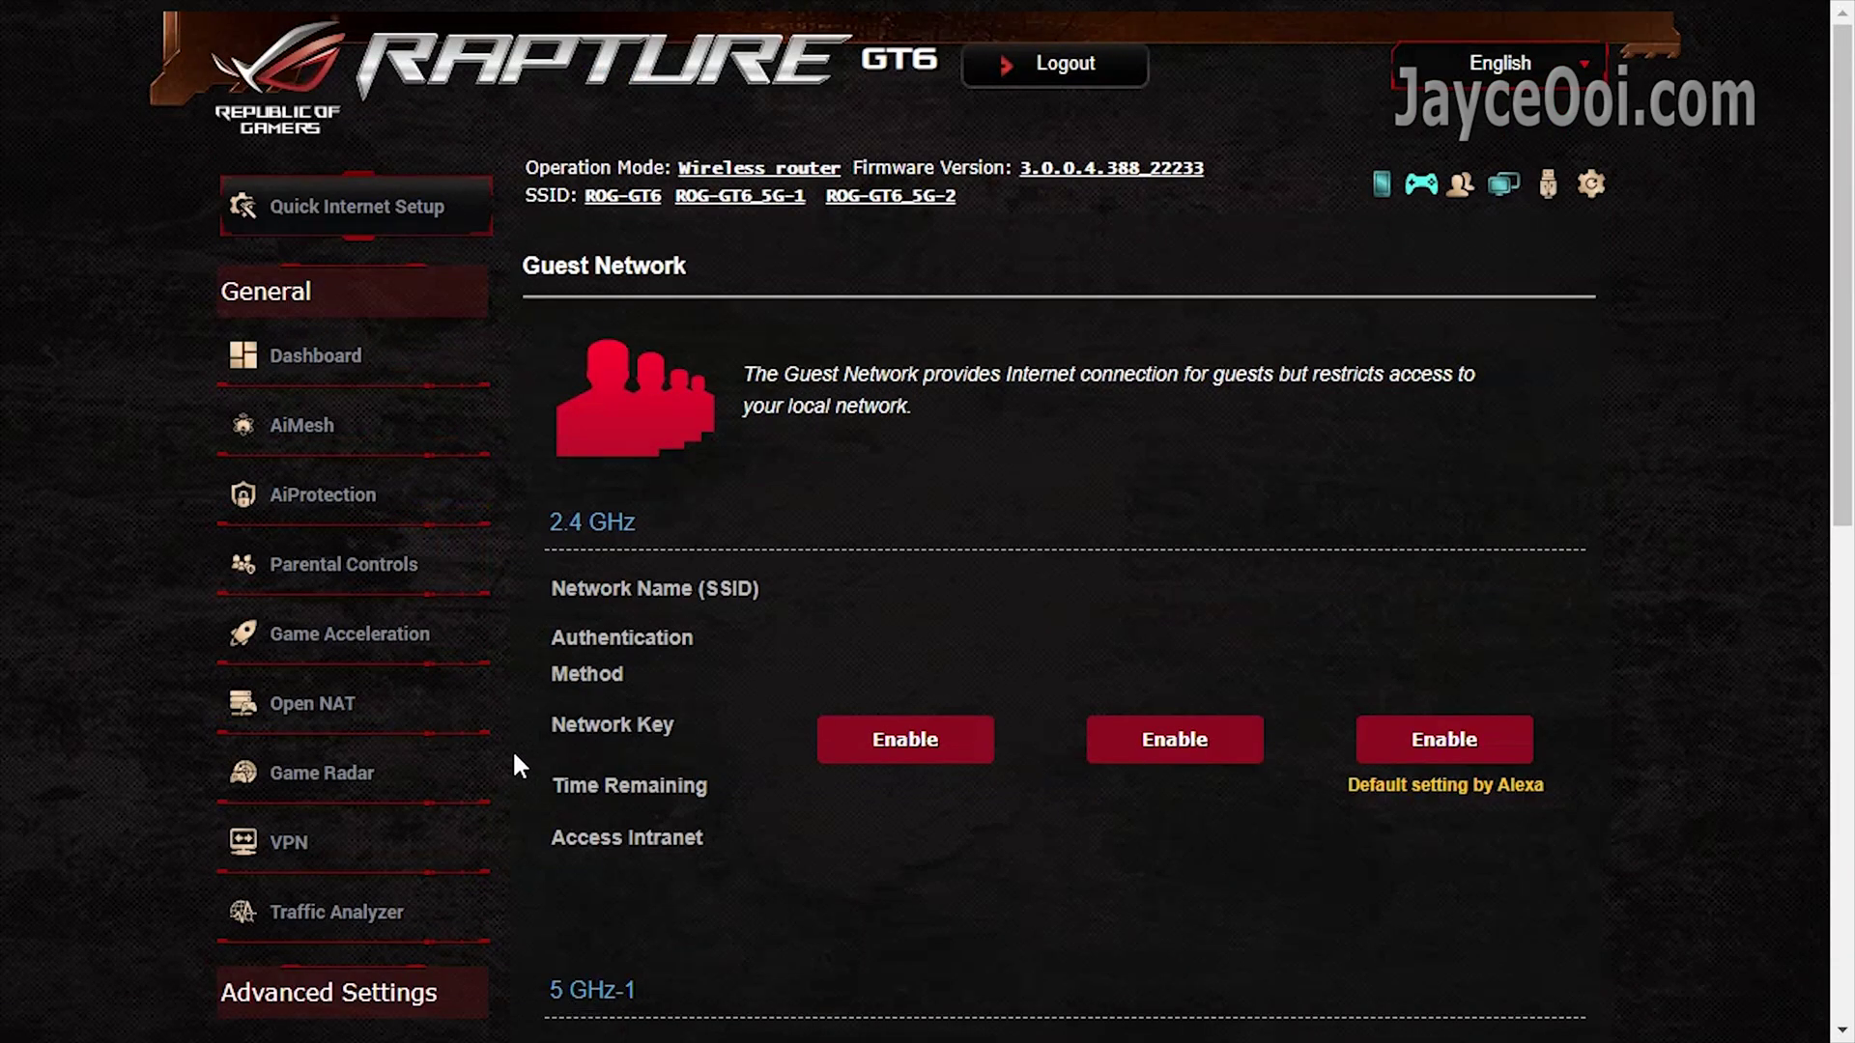
scroll(517, 763, "down", 6)
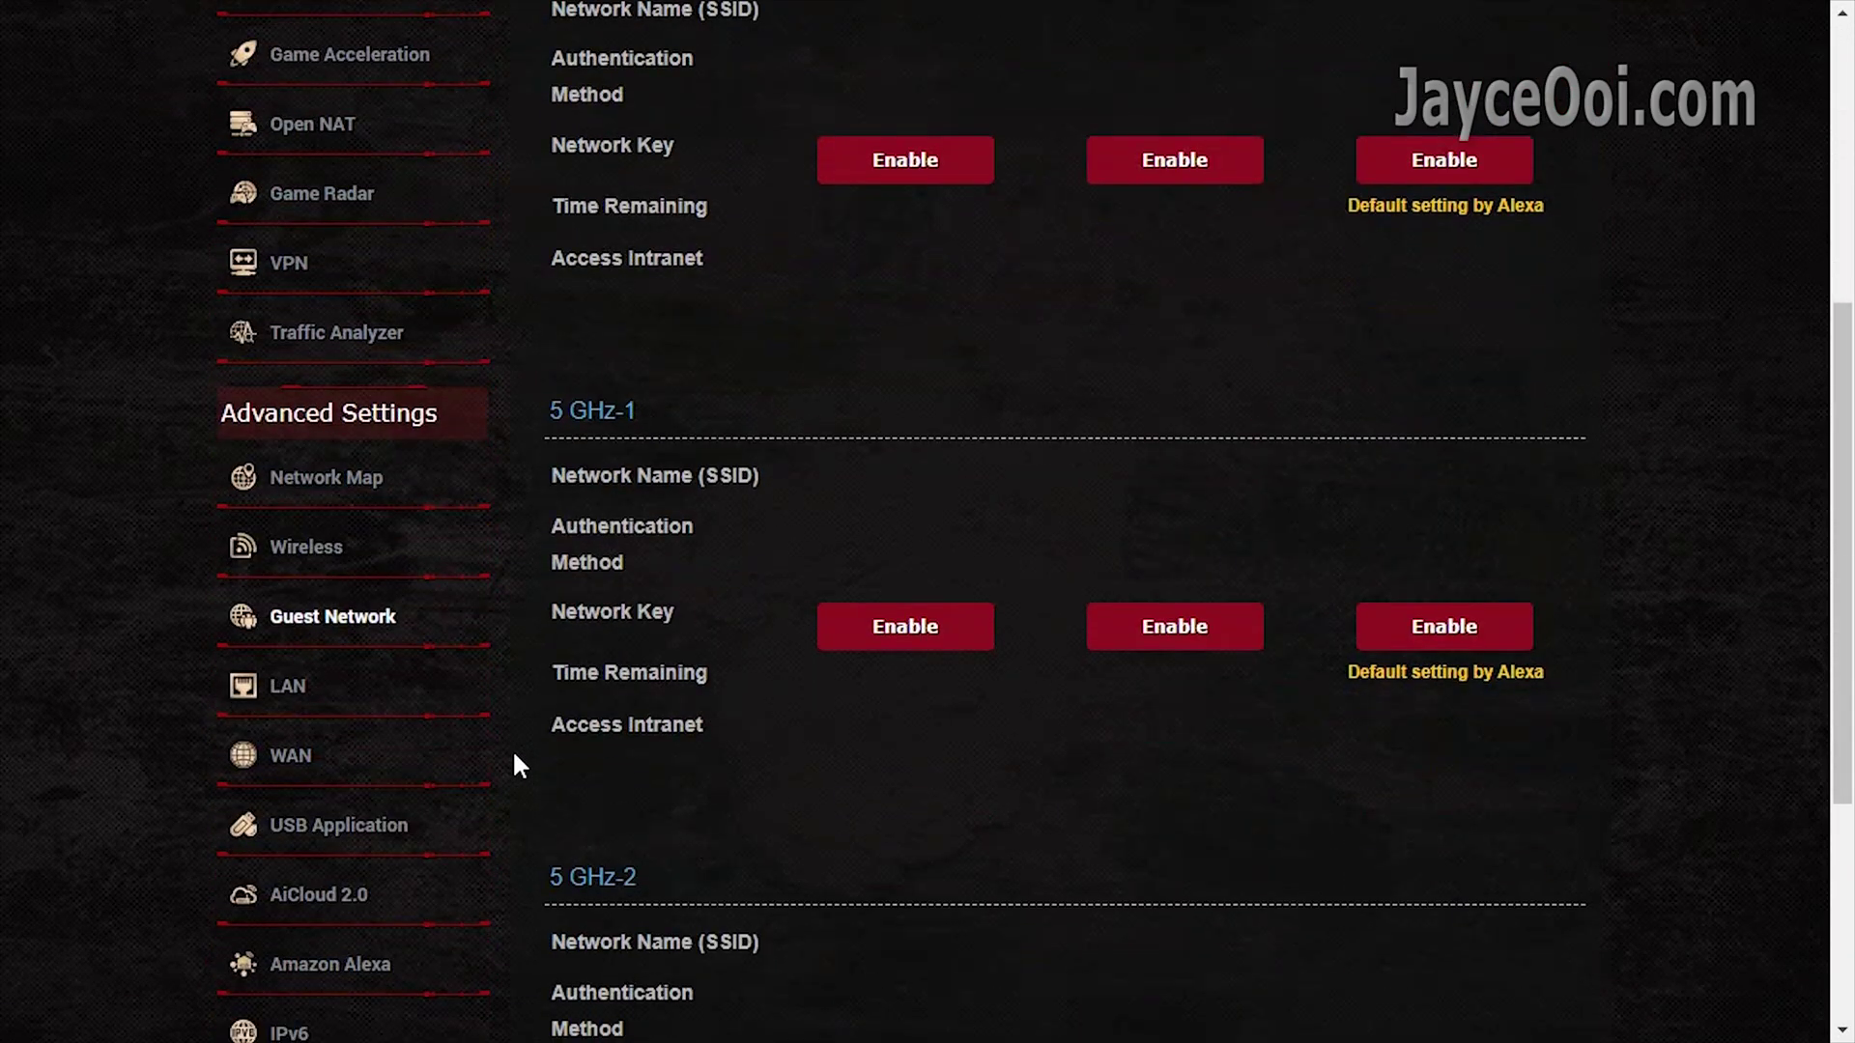
scroll(517, 763, "down", 5)
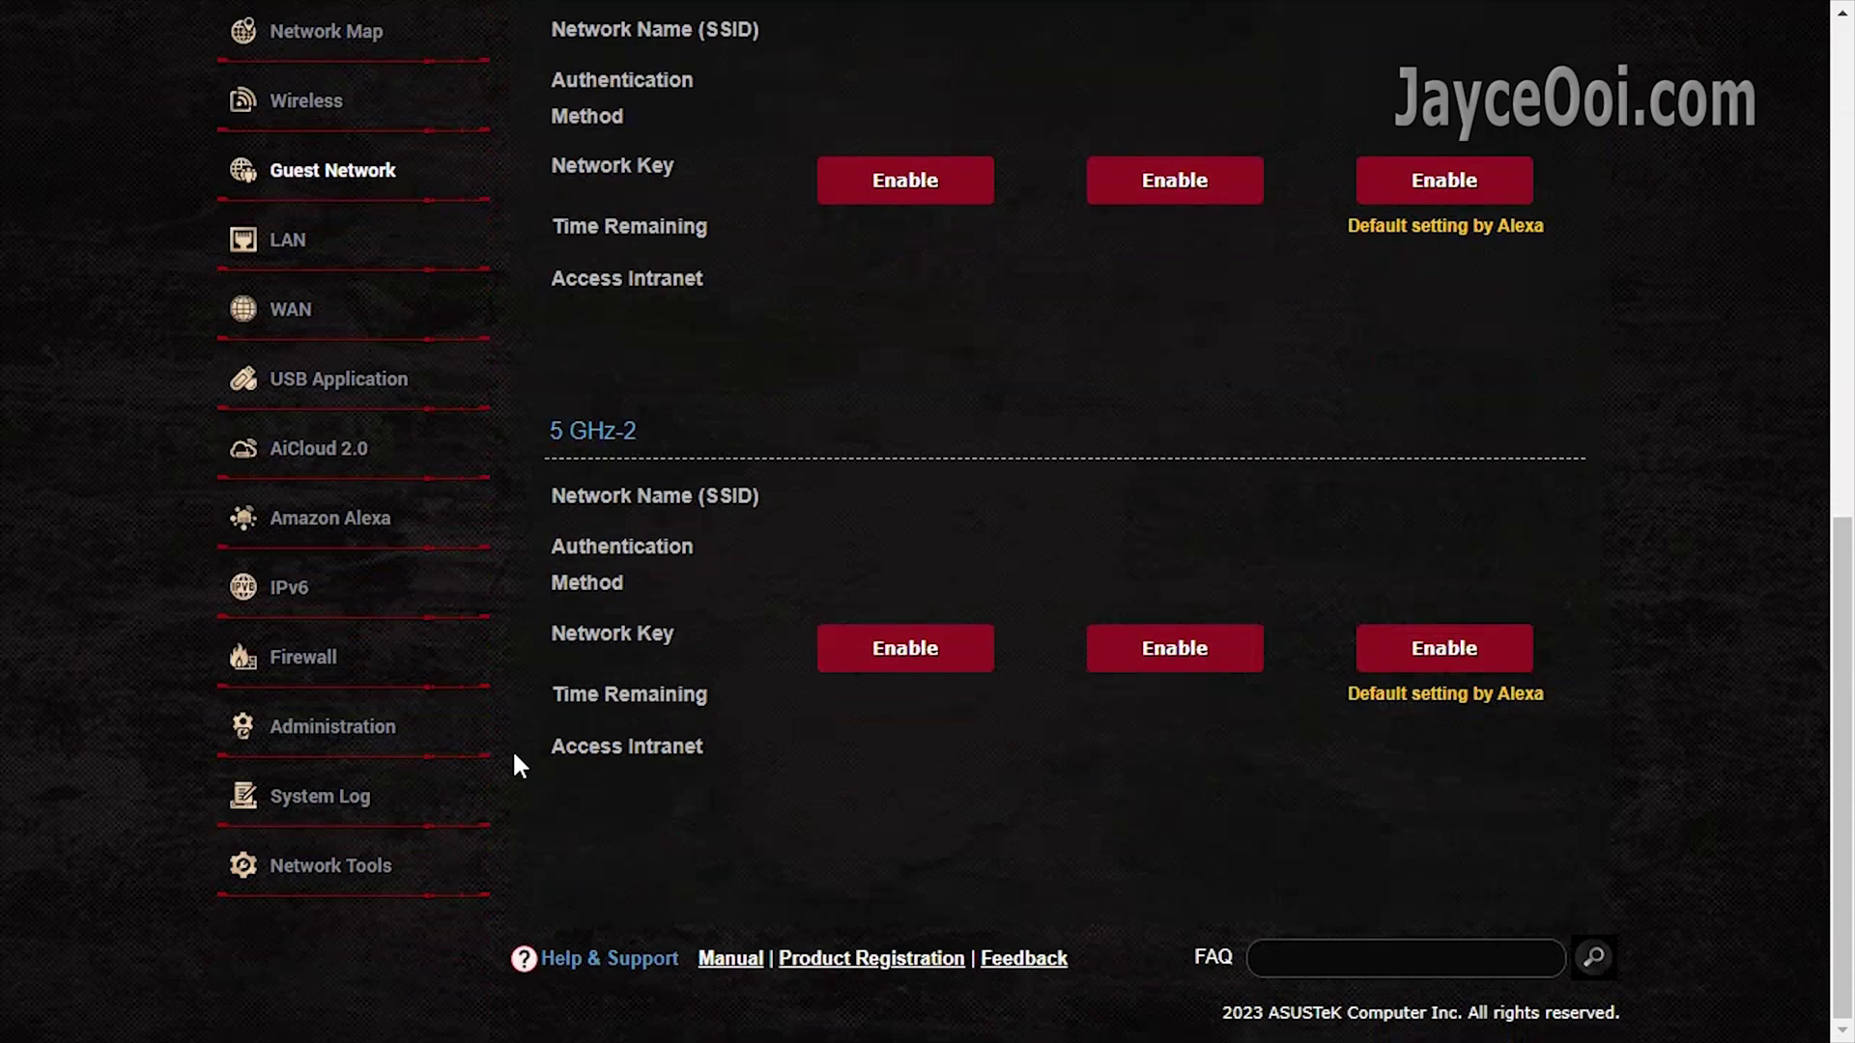
- Review the LAN IPTV ISP profile and STB port lists, leaving both at None
left_click(431, 243)
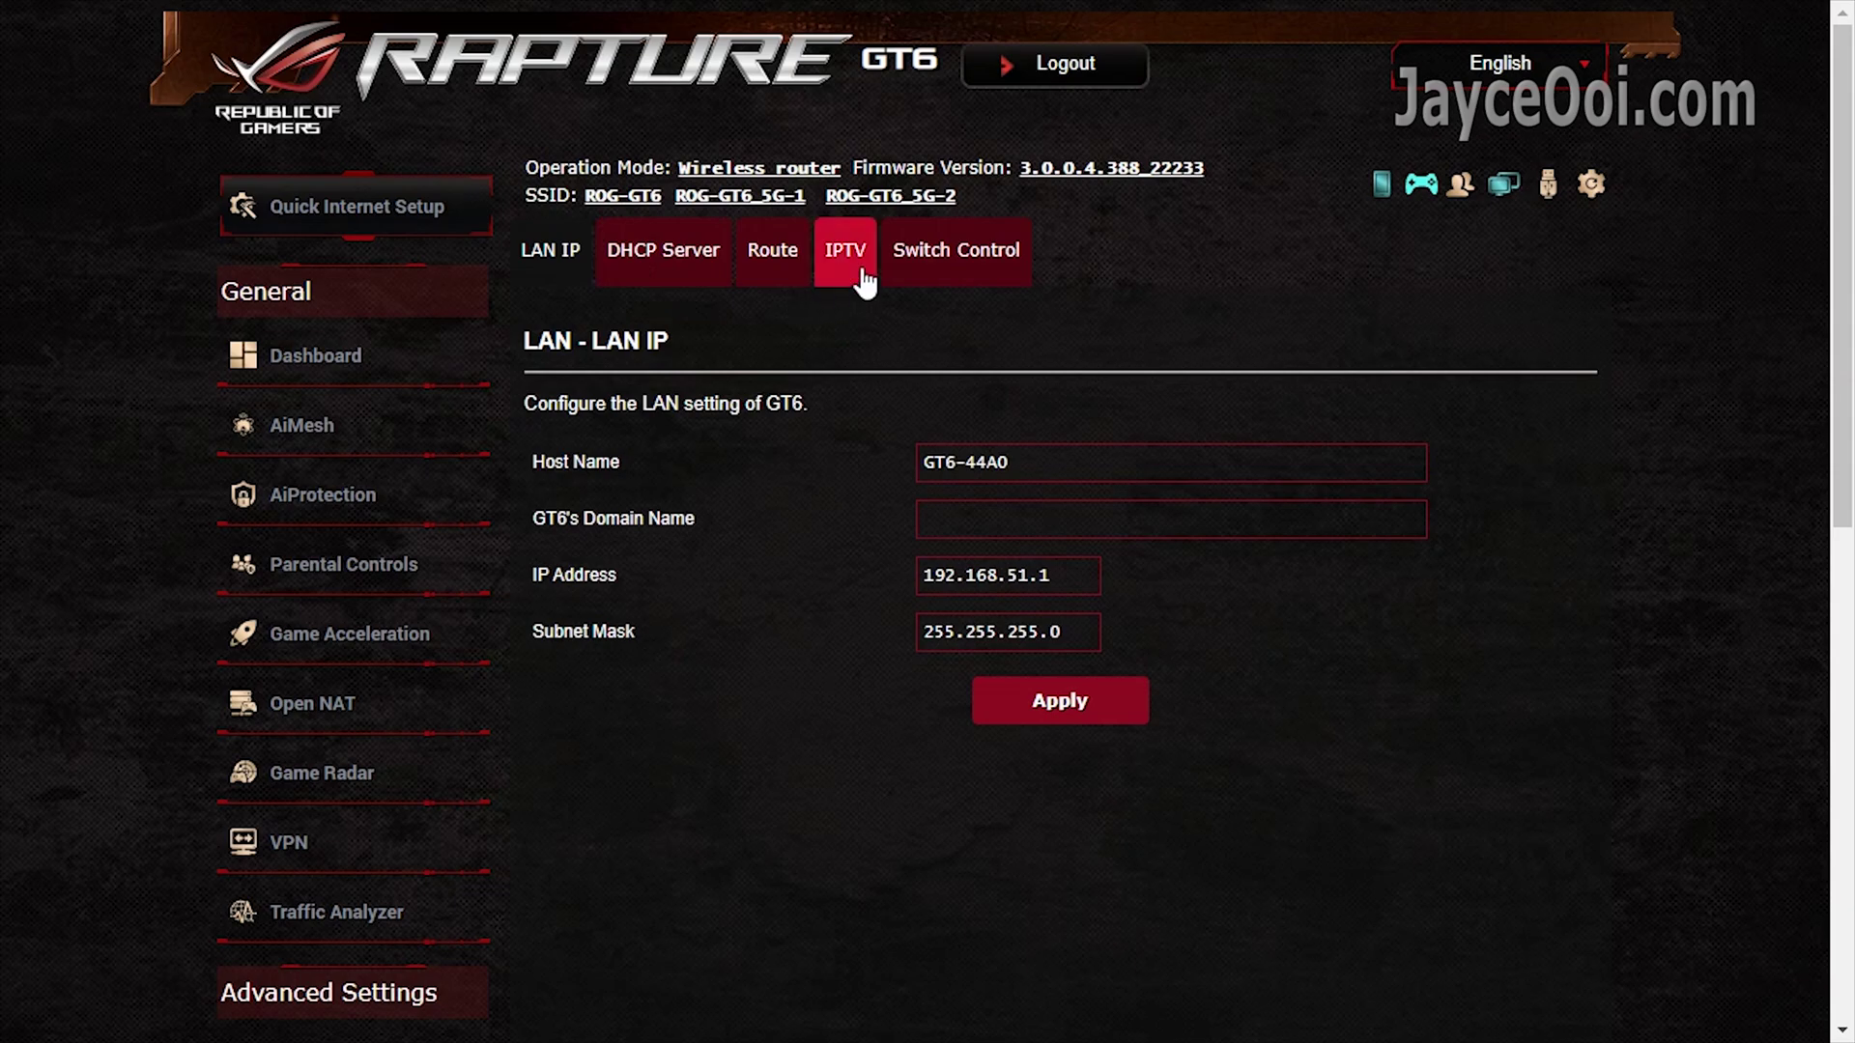
left_click(847, 277)
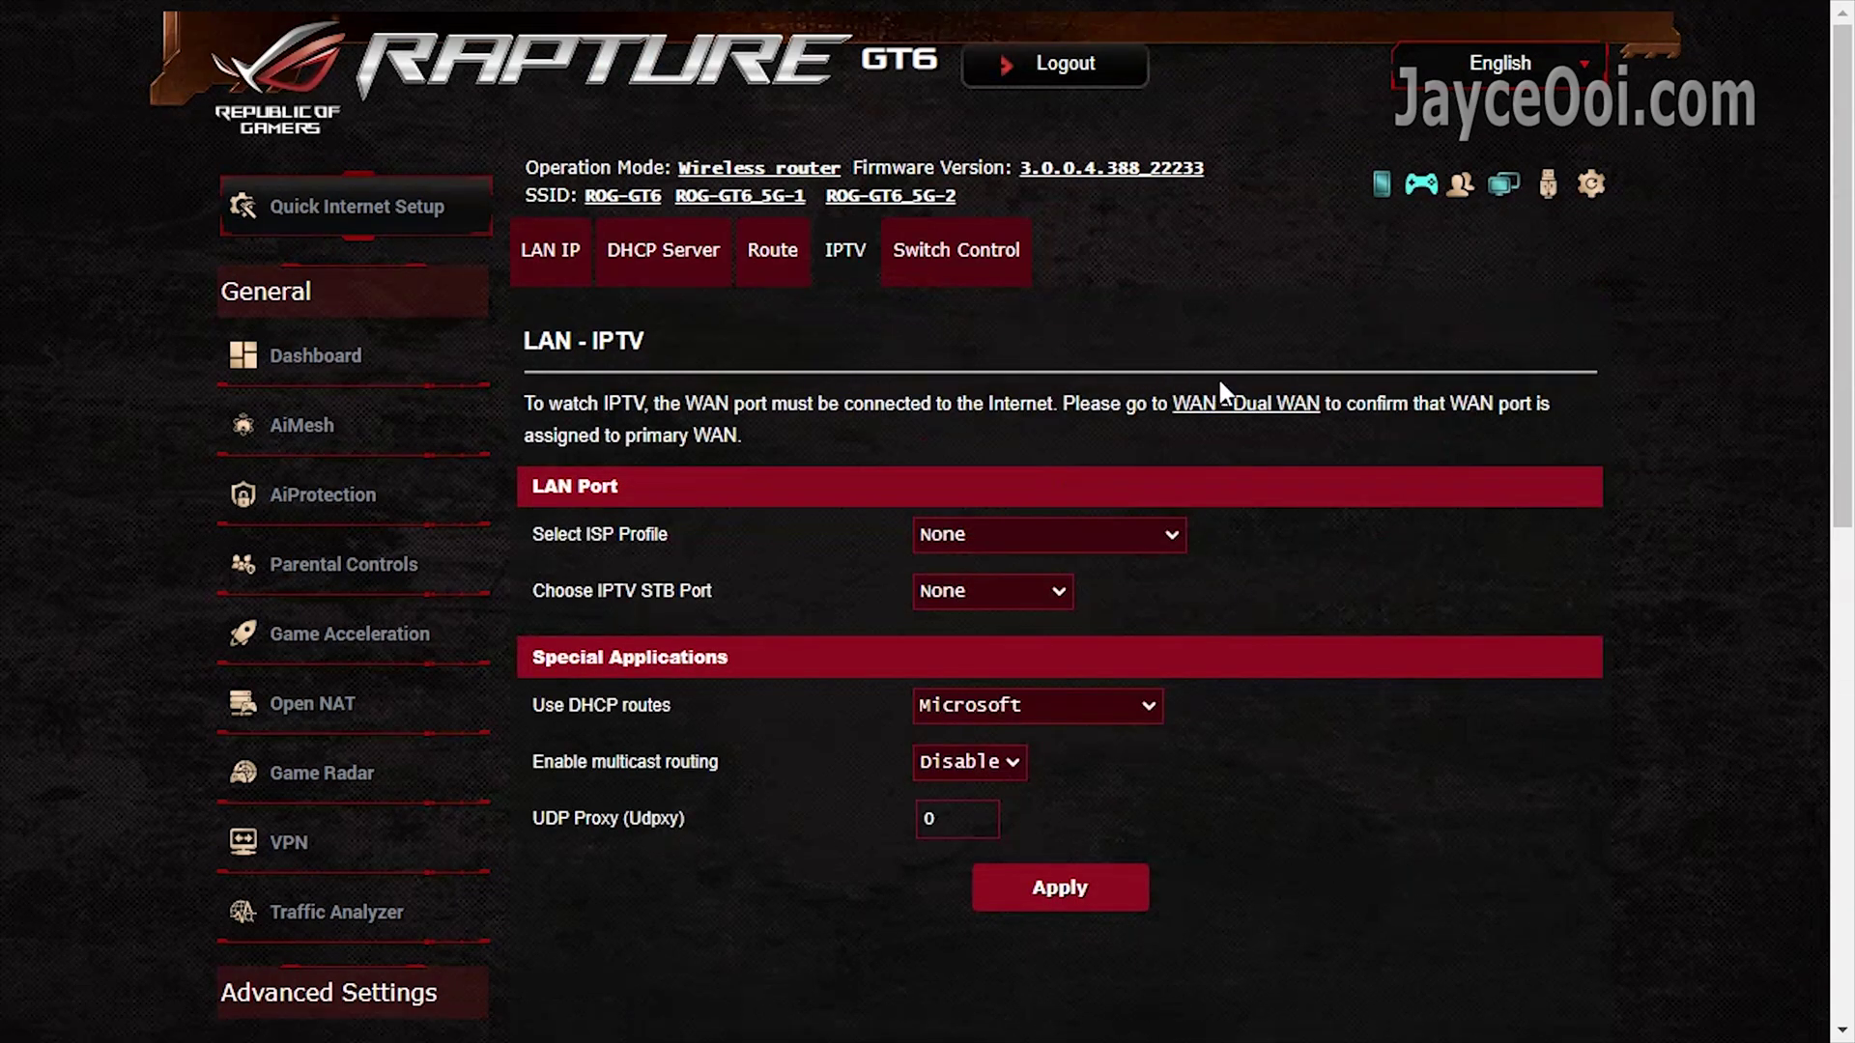
left_click(1162, 541)
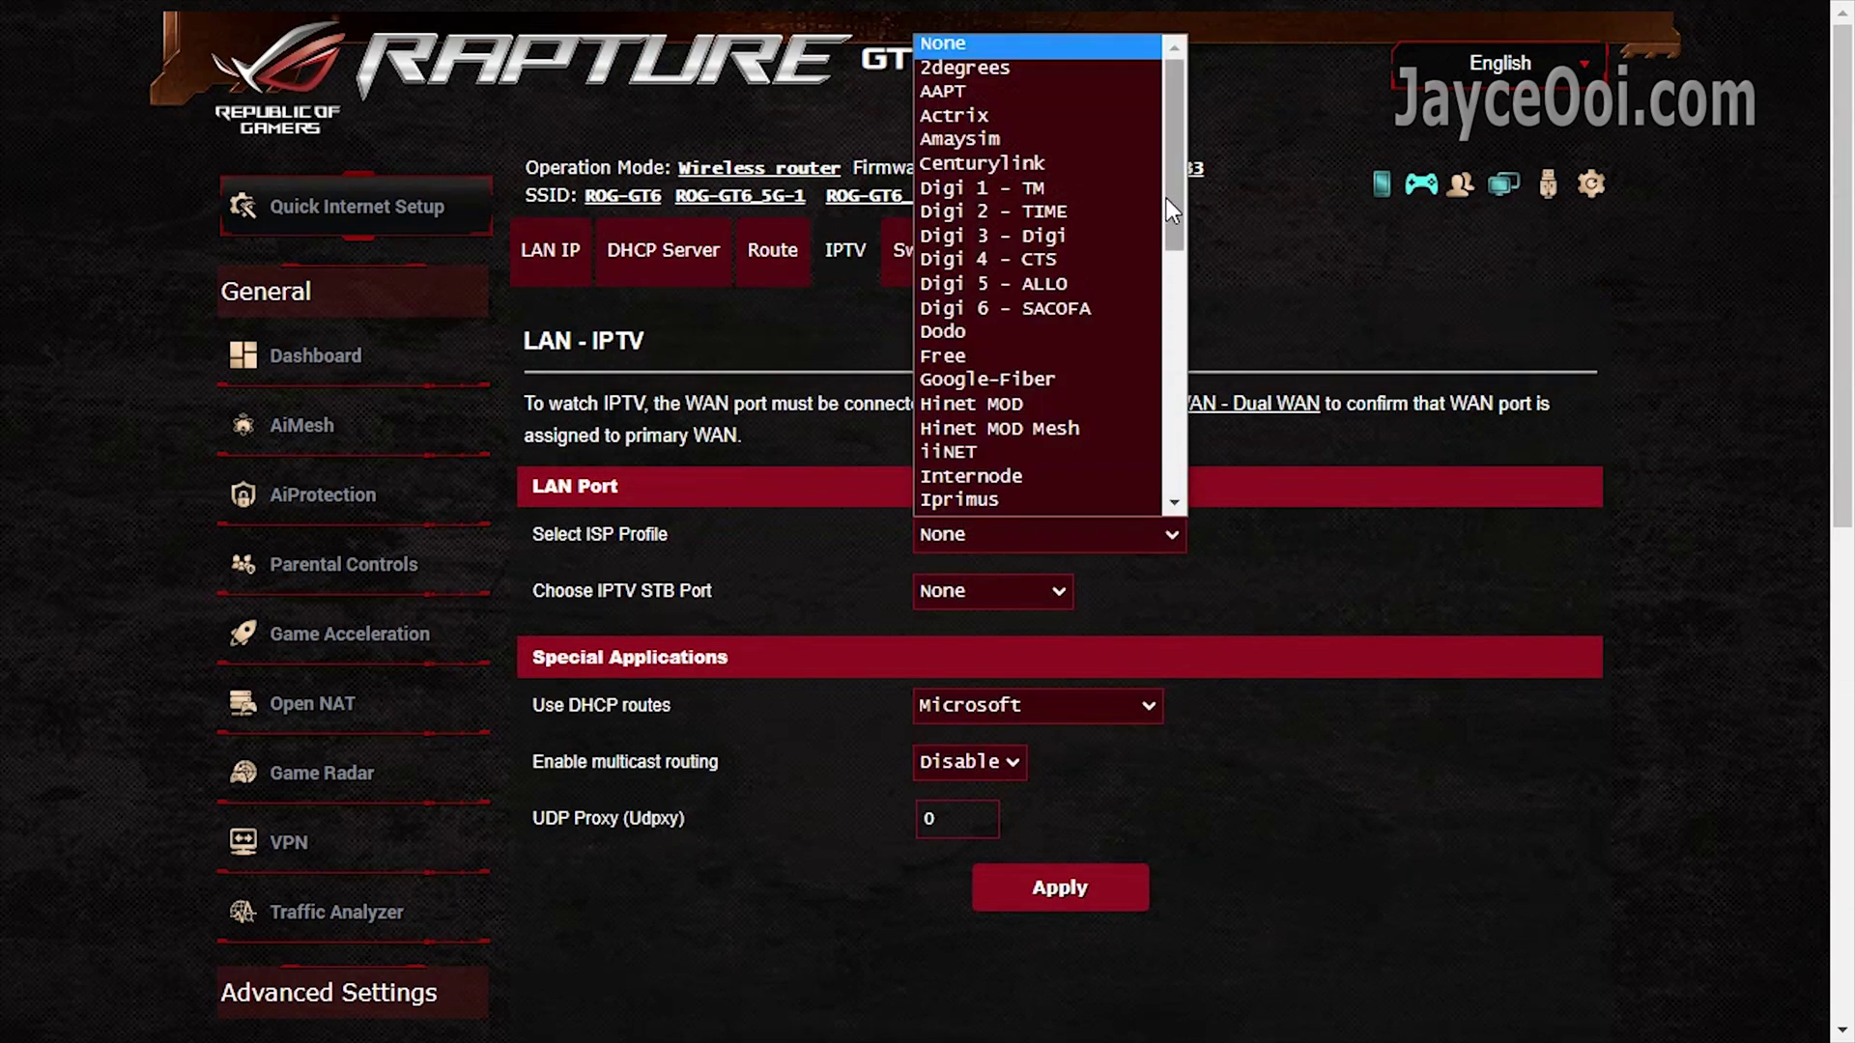
left_click_drag(1169, 196, 1207, 483)
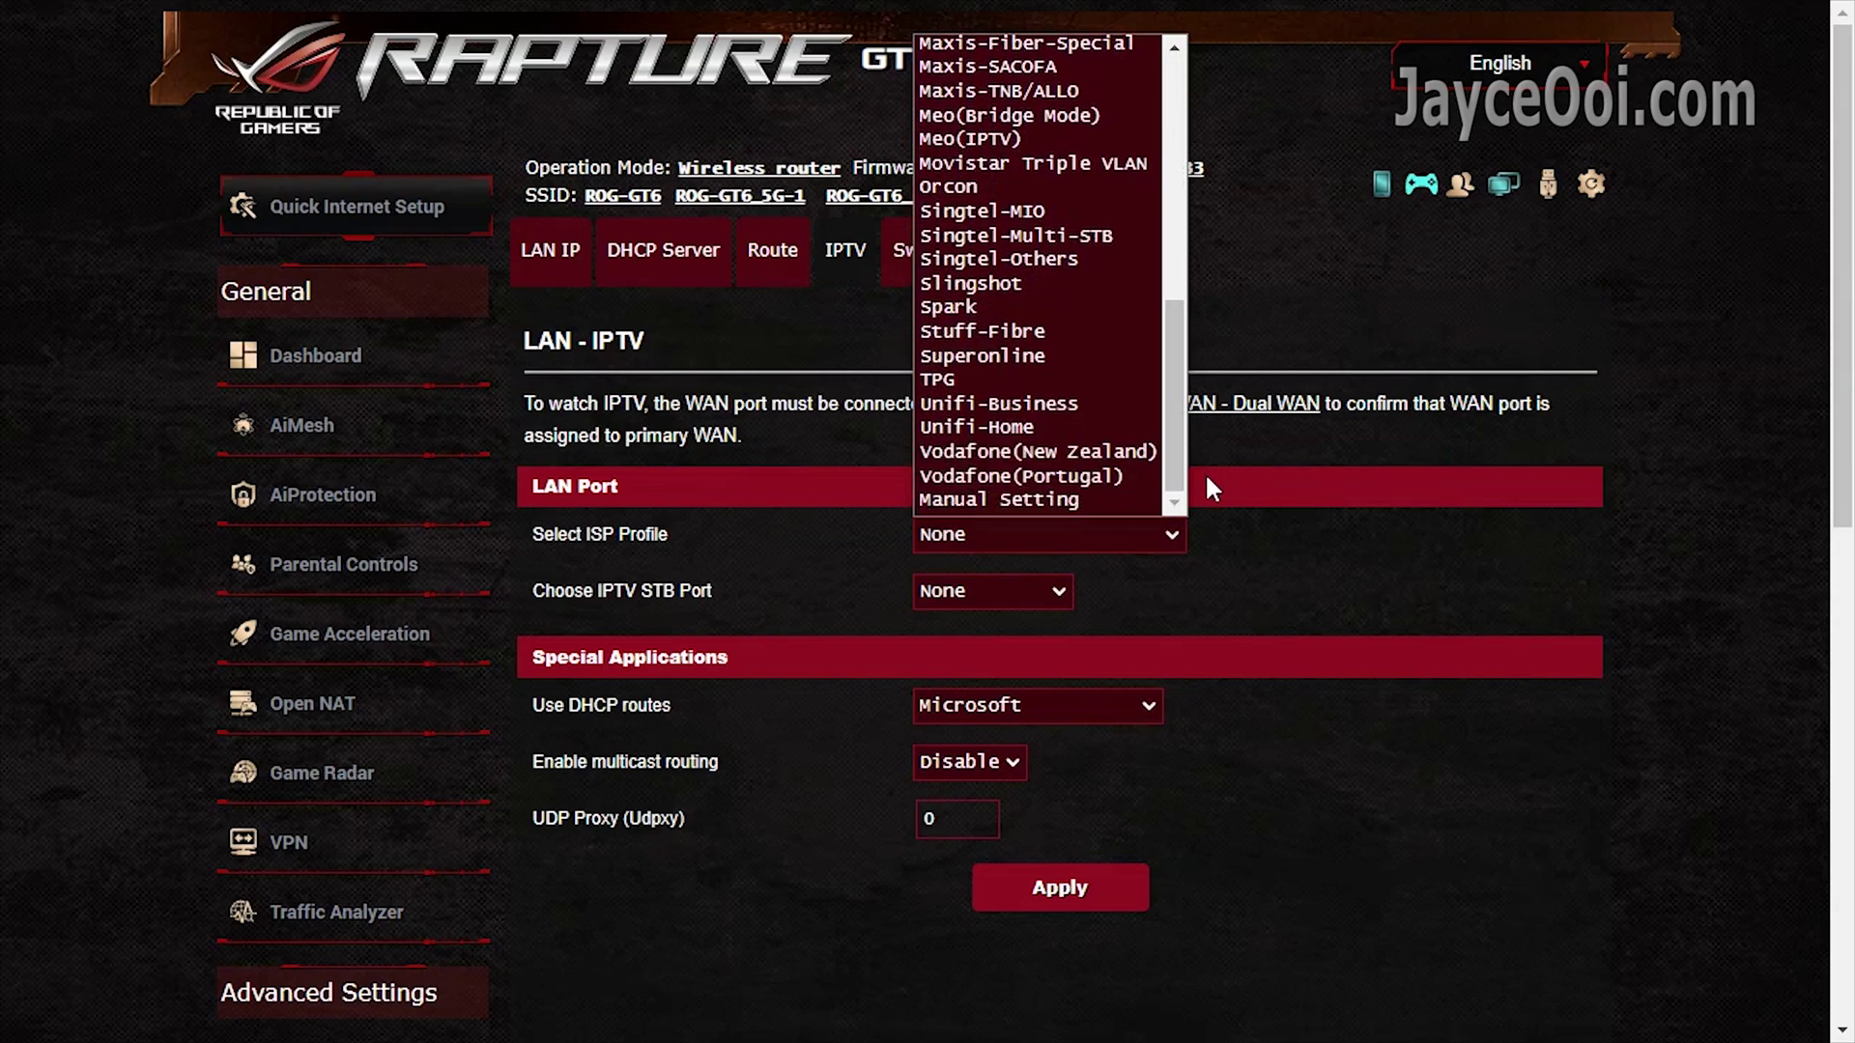
left_click(1180, 593)
left_click(1058, 587)
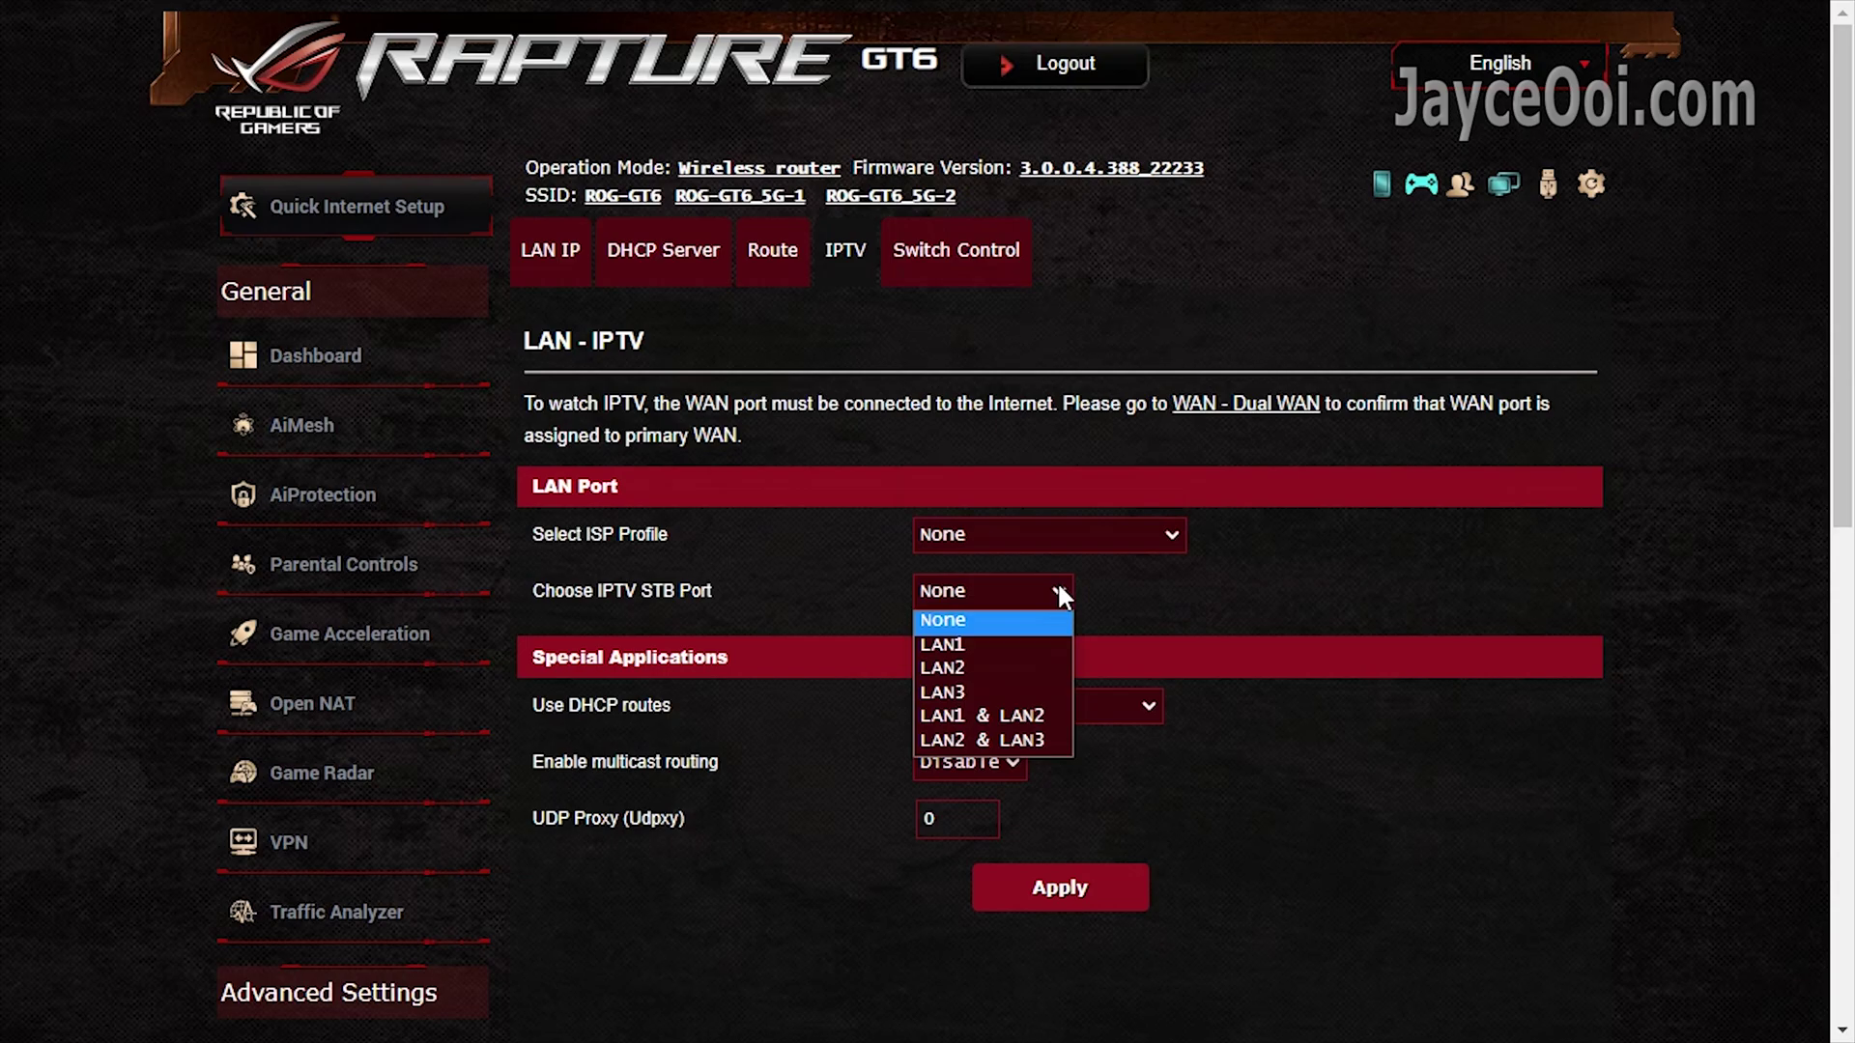
left_click(1156, 593)
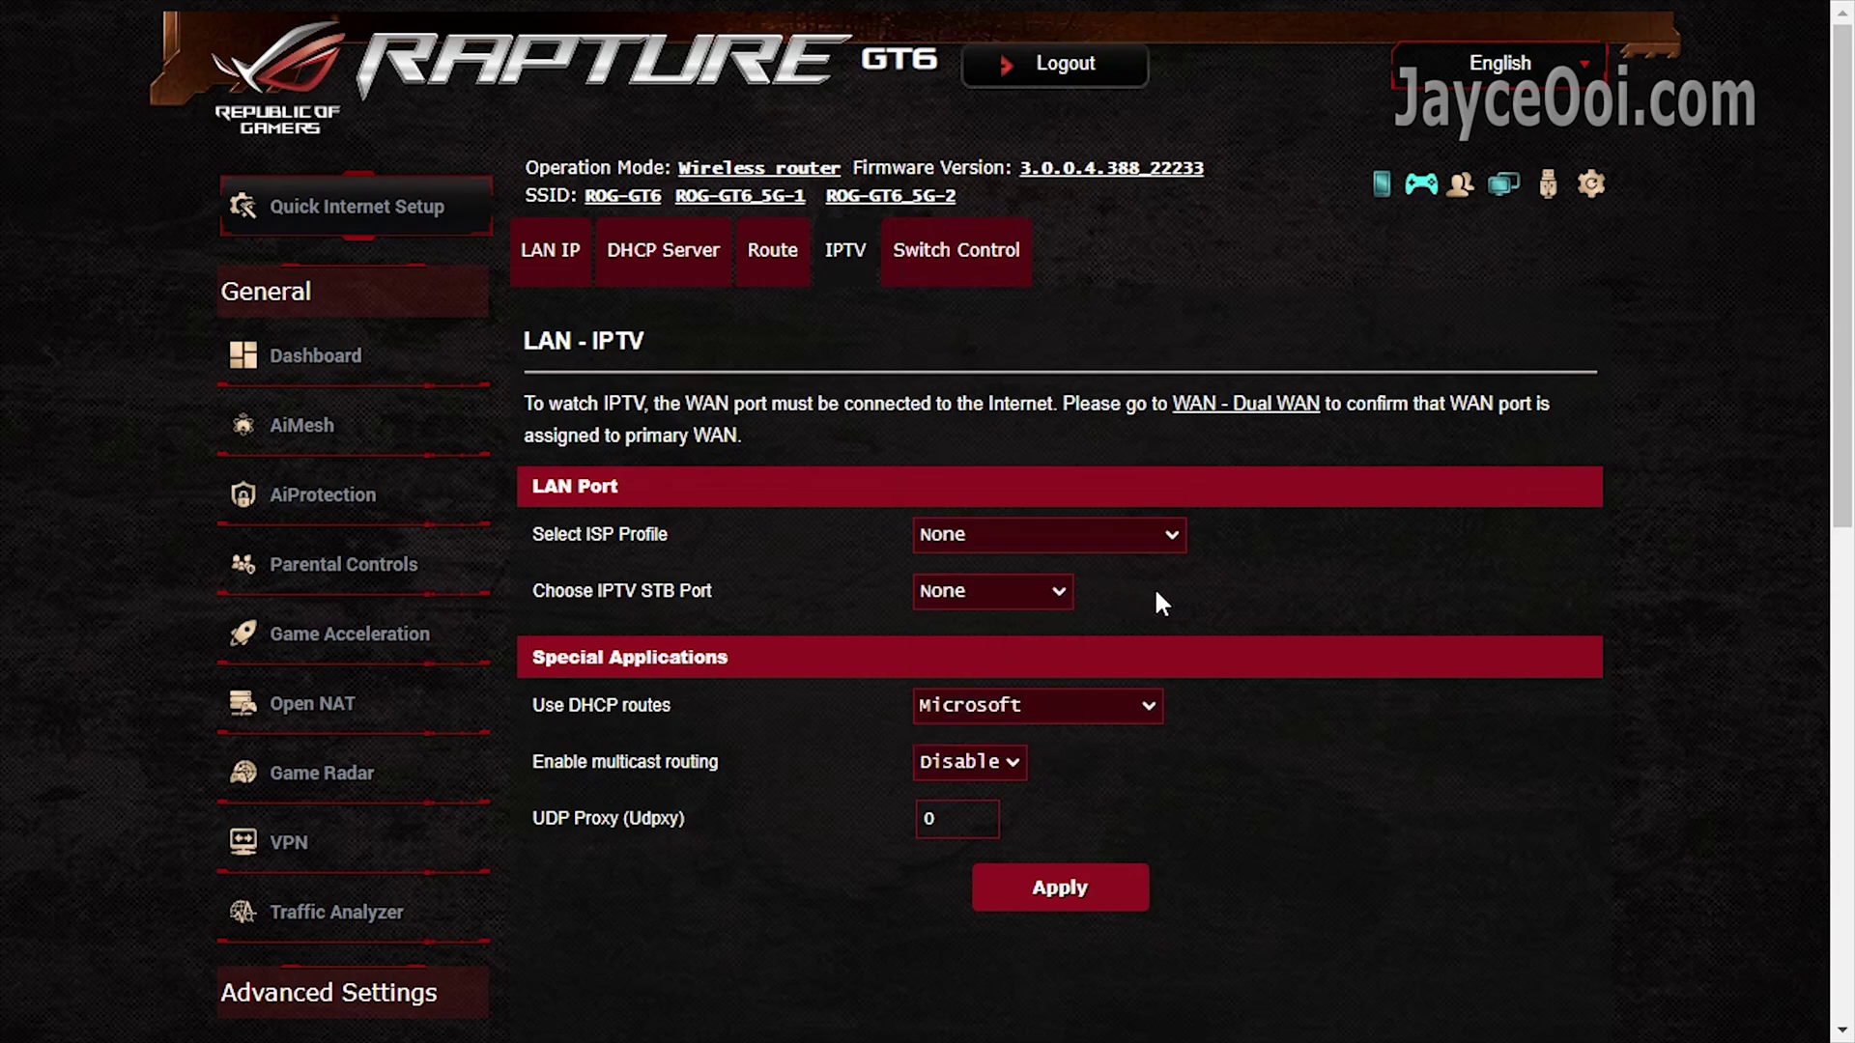
scroll(537, 626, "down", 6)
scroll(537, 626, "down", 2)
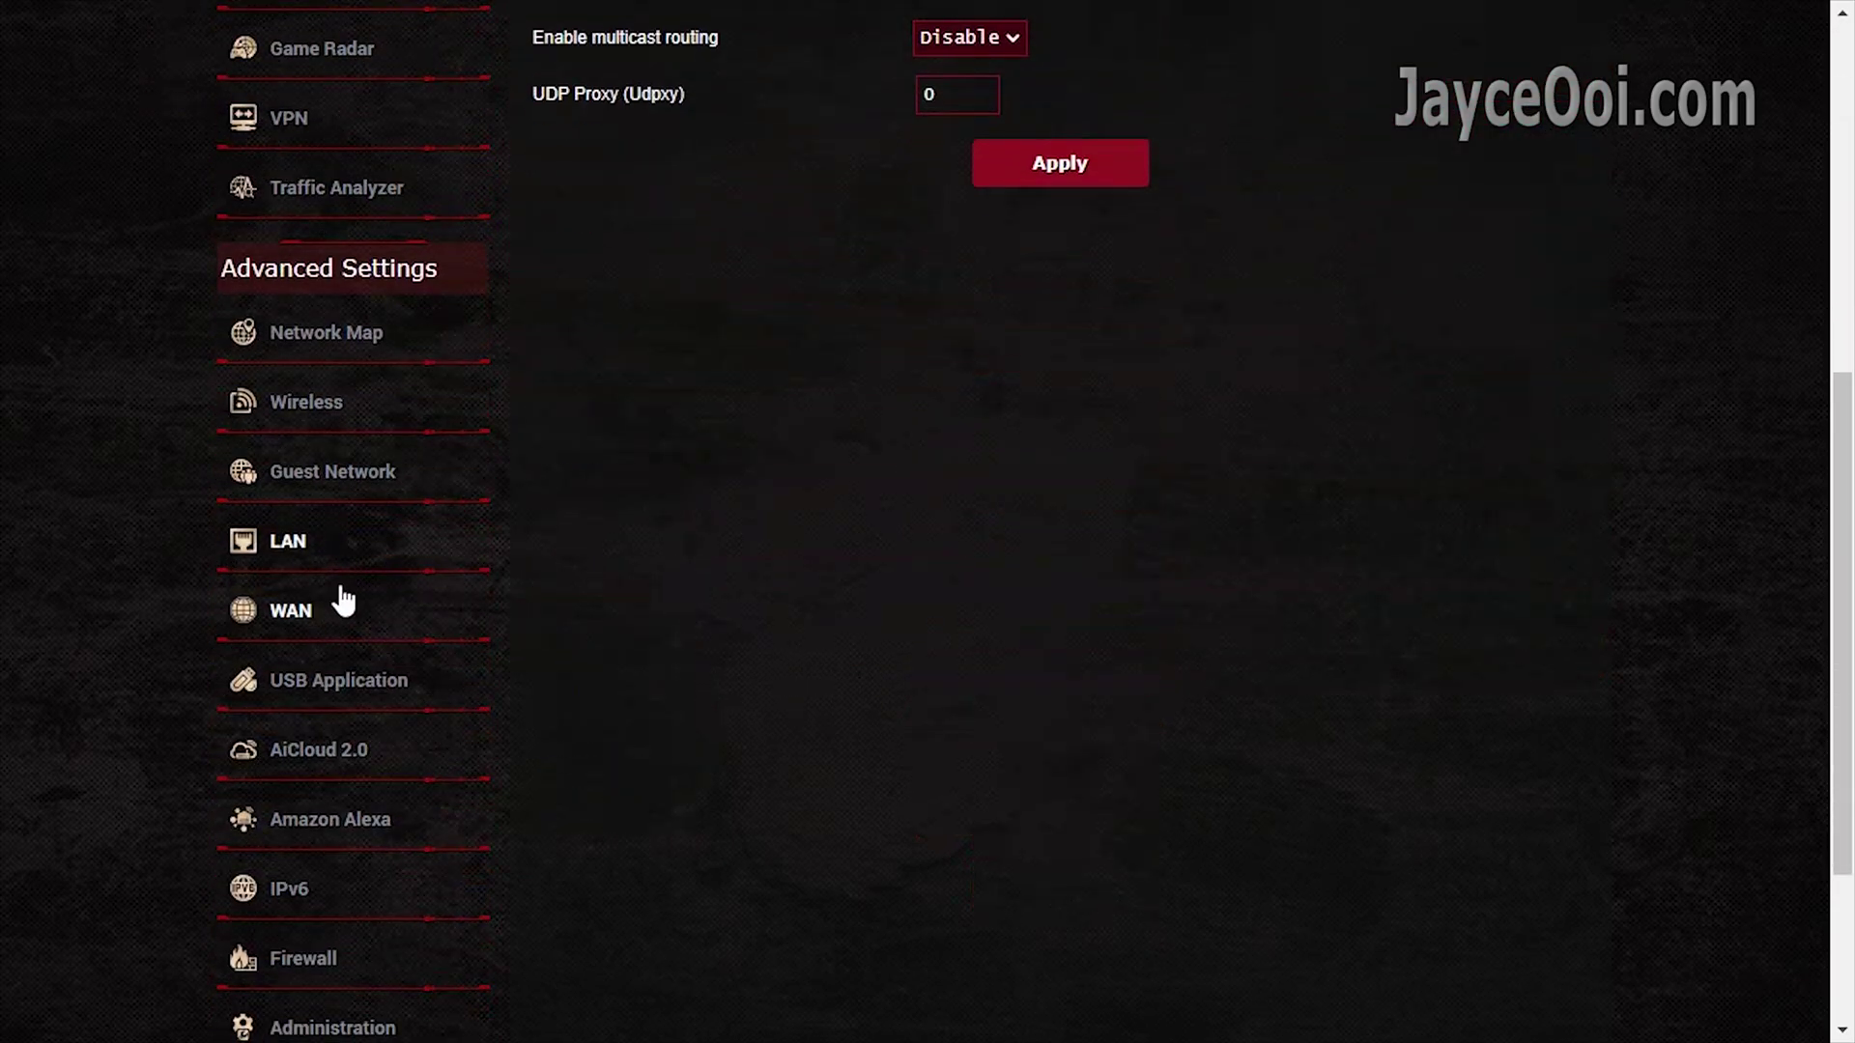
- Enable Dual WAN, keeping Ethernet LAN1 as primary WAN and Fail Over mode
left_click(343, 600)
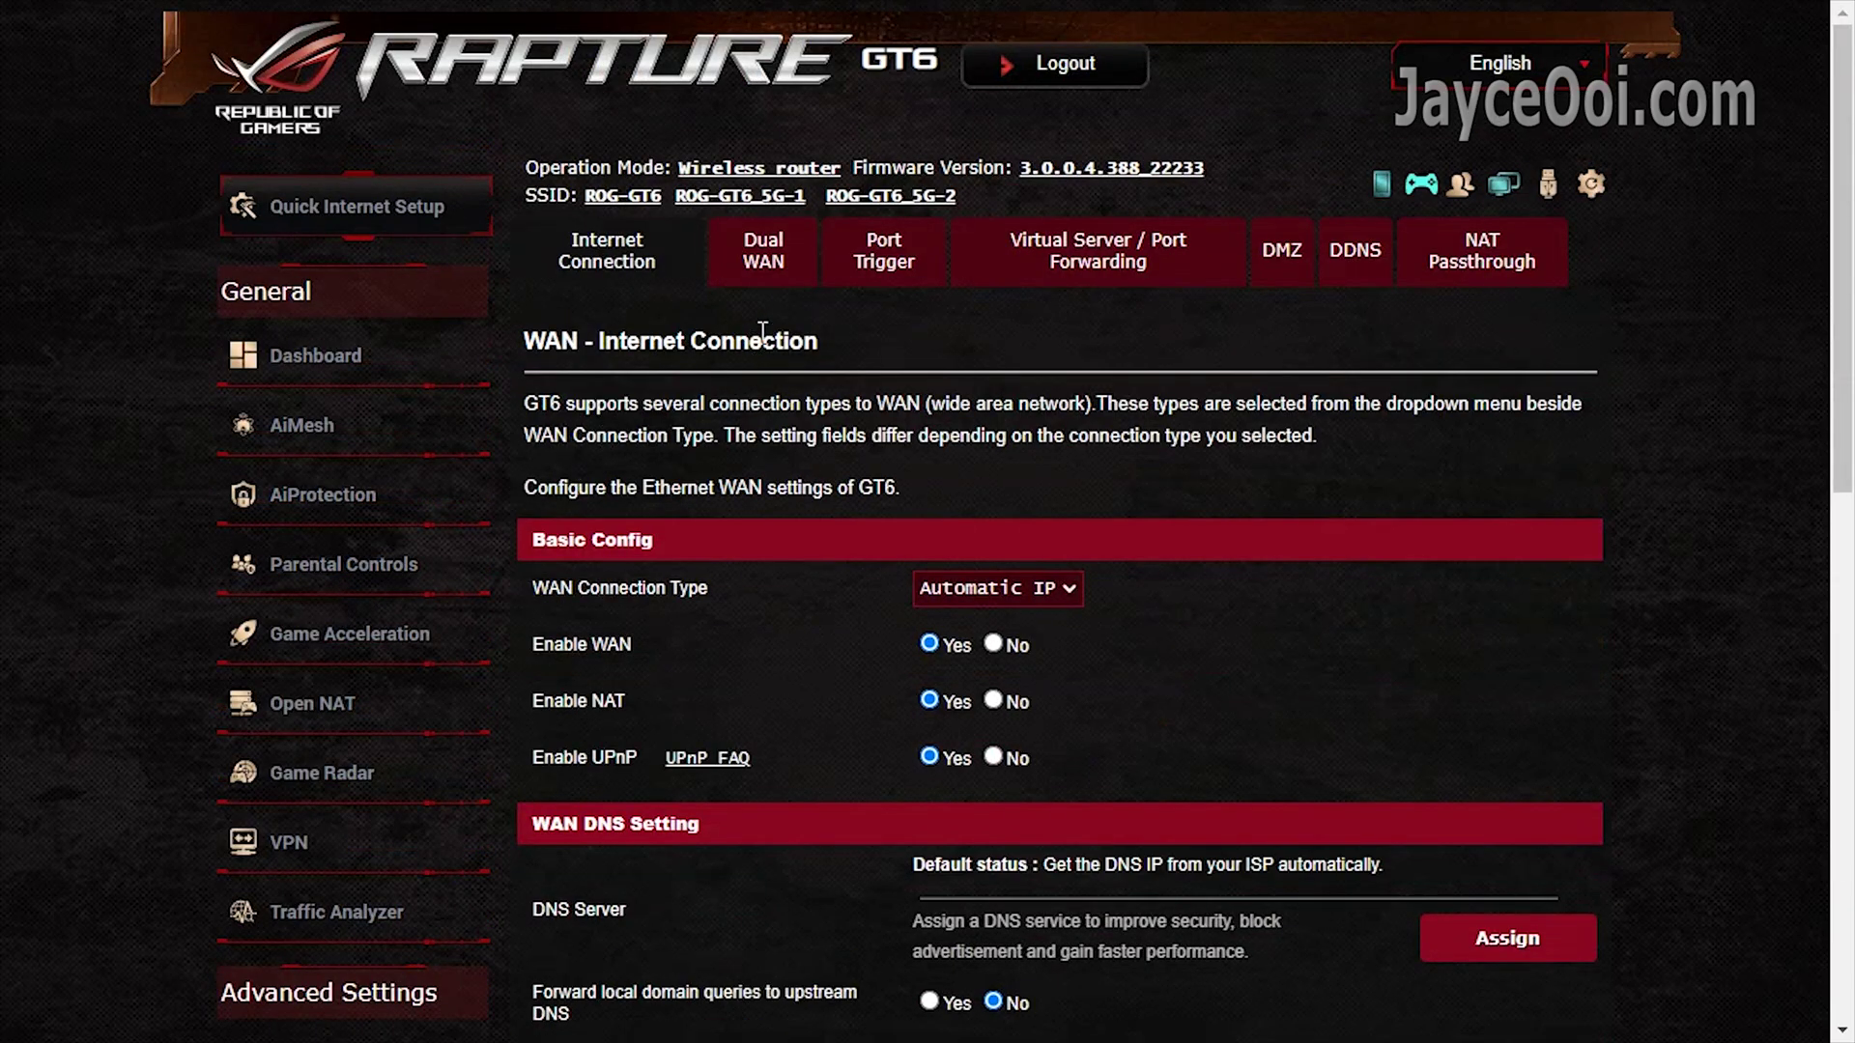
left_click(775, 275)
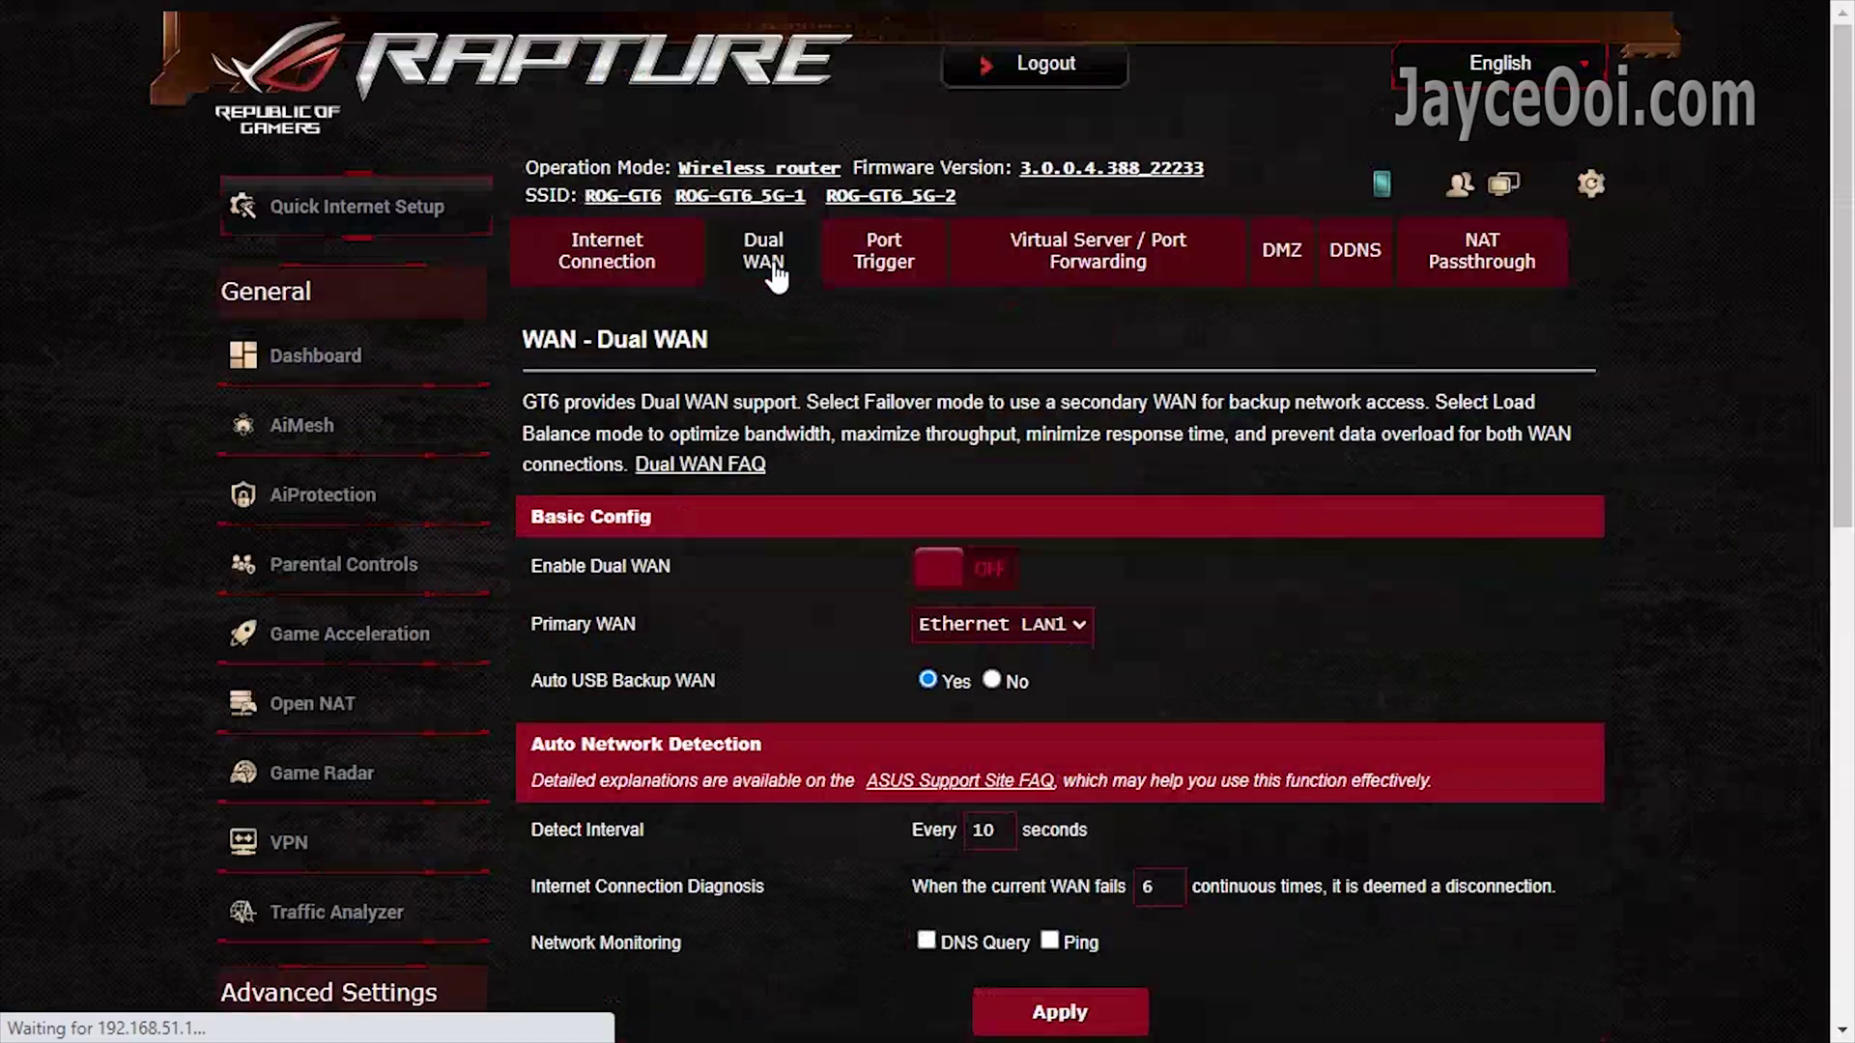
left_click(993, 579)
left_click(1086, 623)
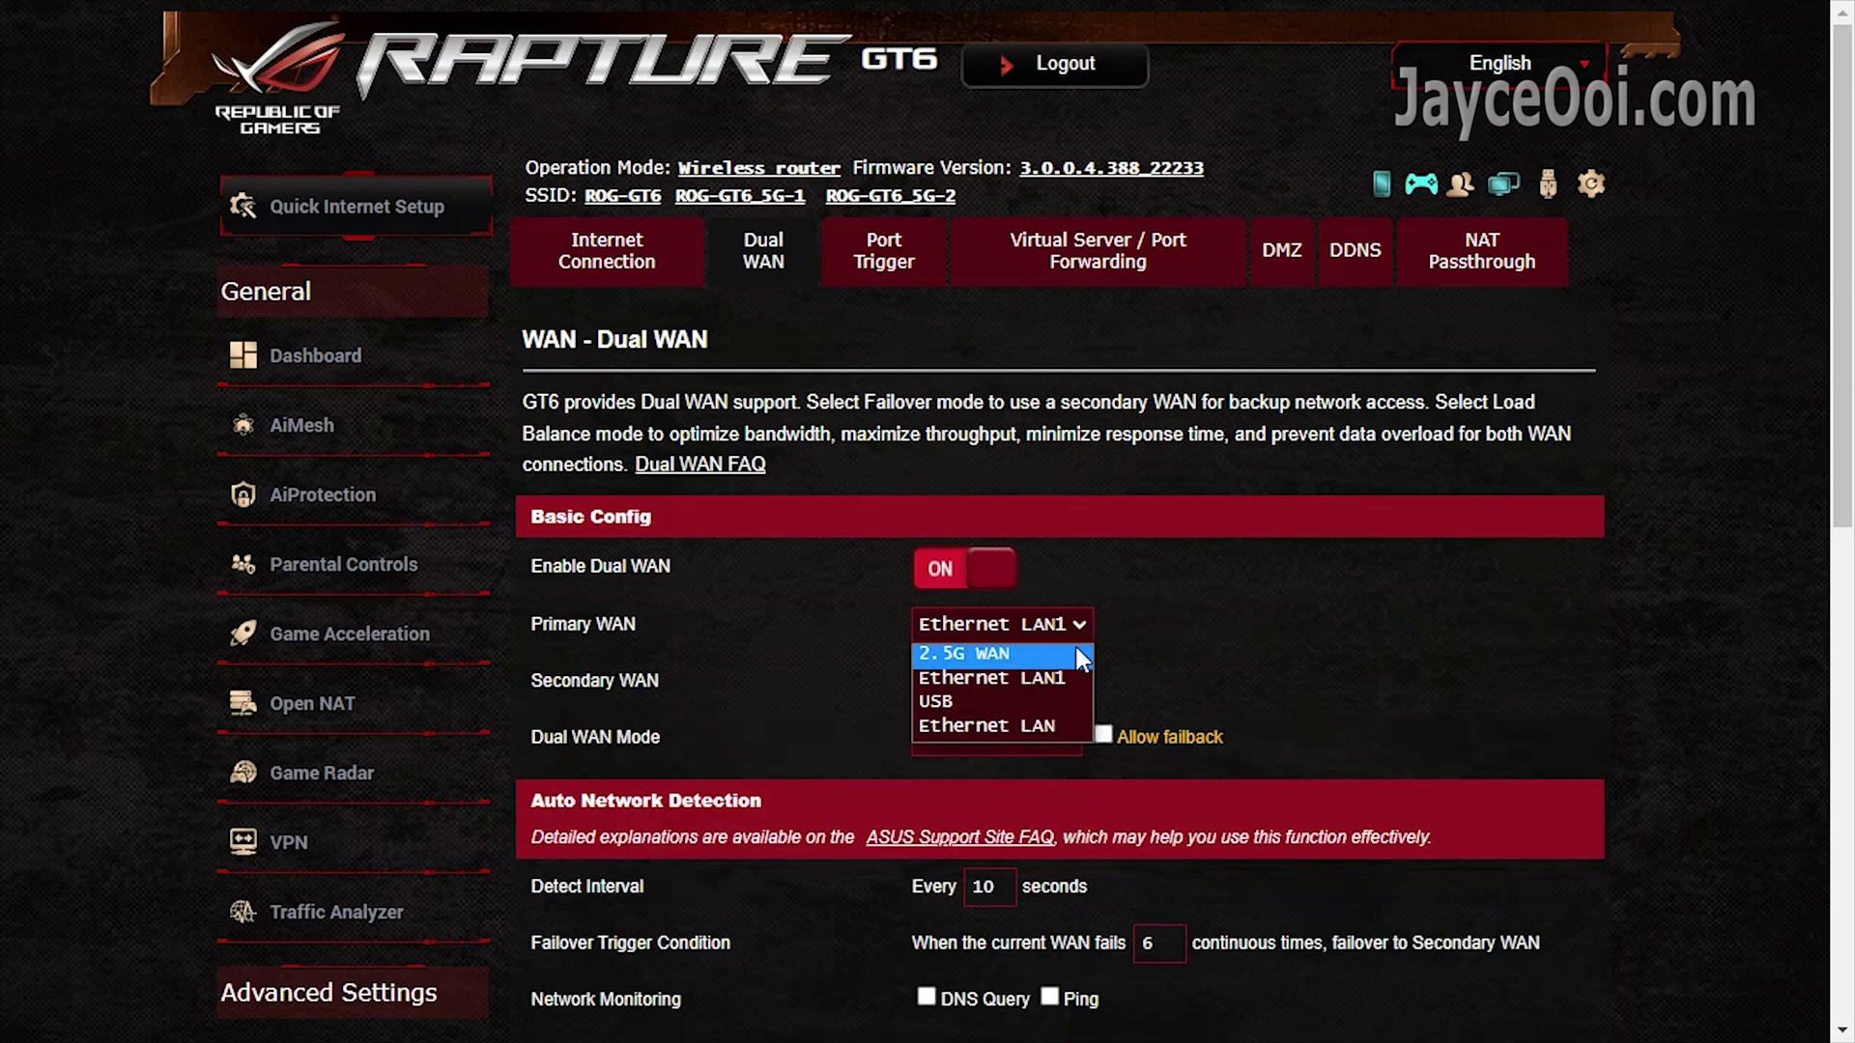
left_click(1262, 637)
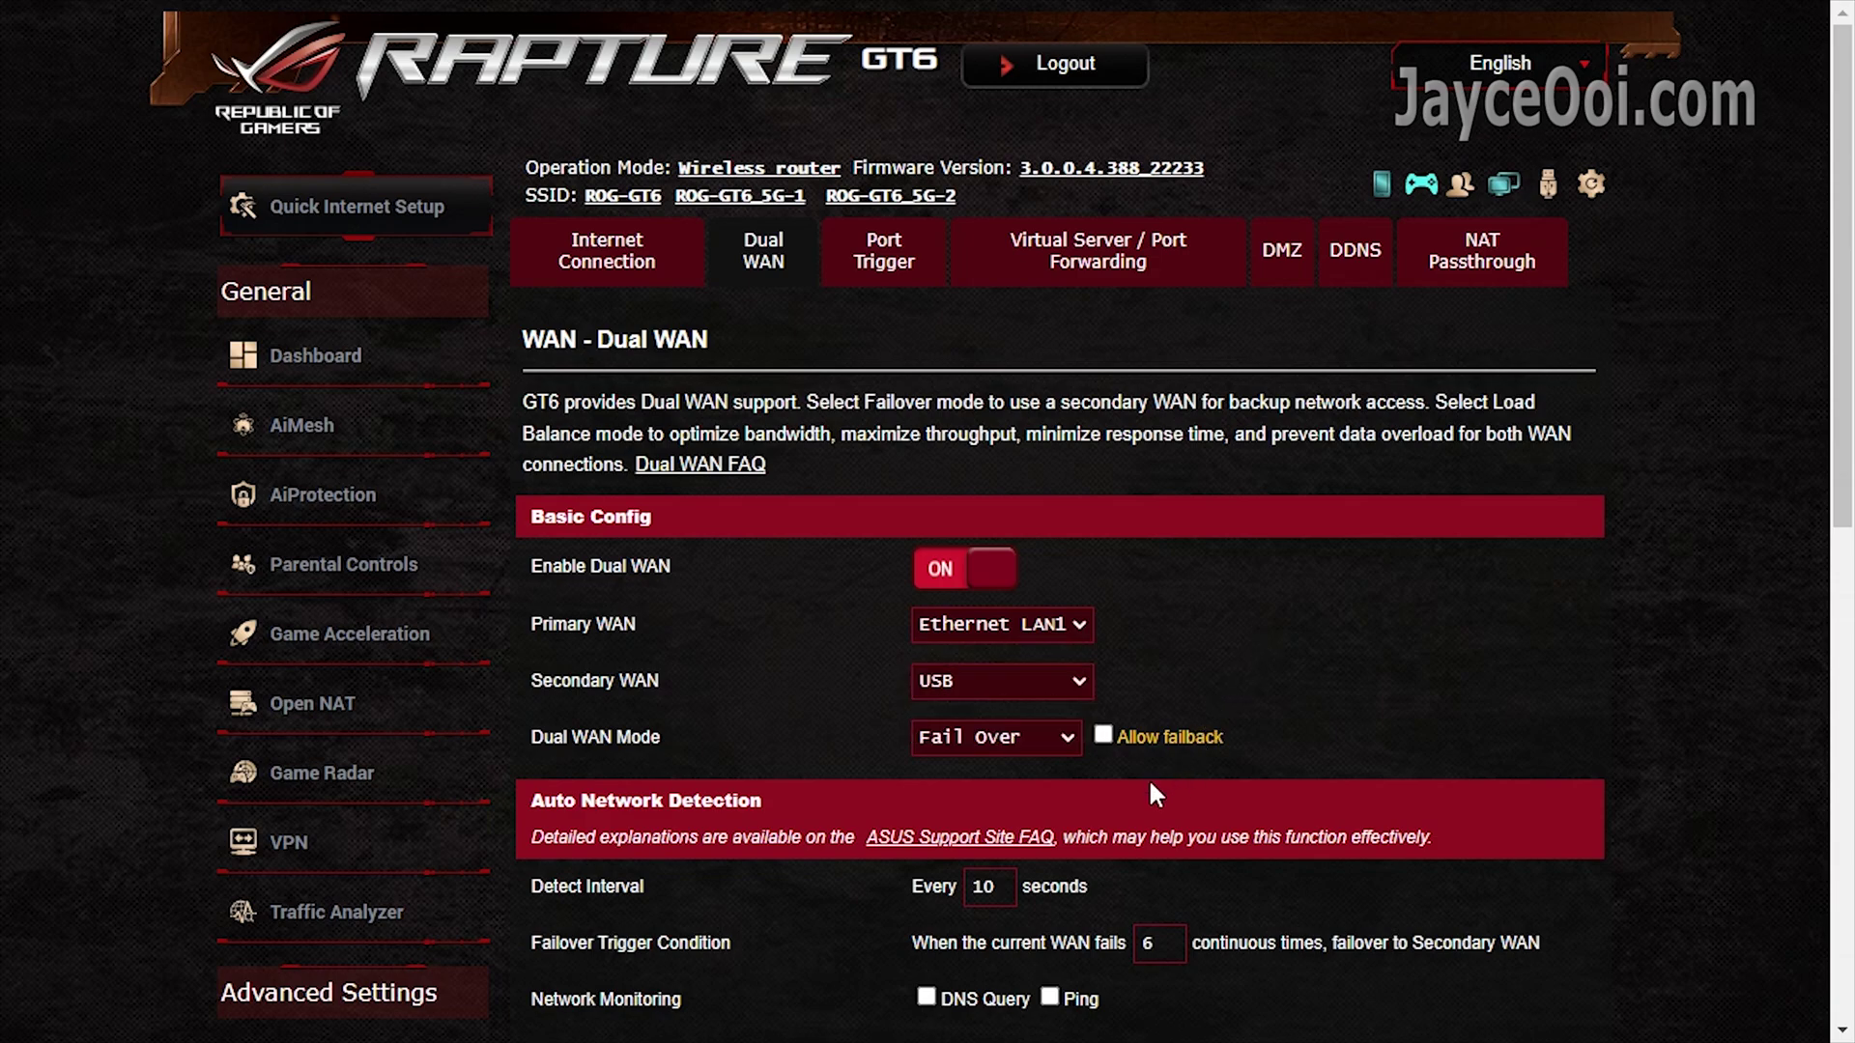
left_click(1059, 740)
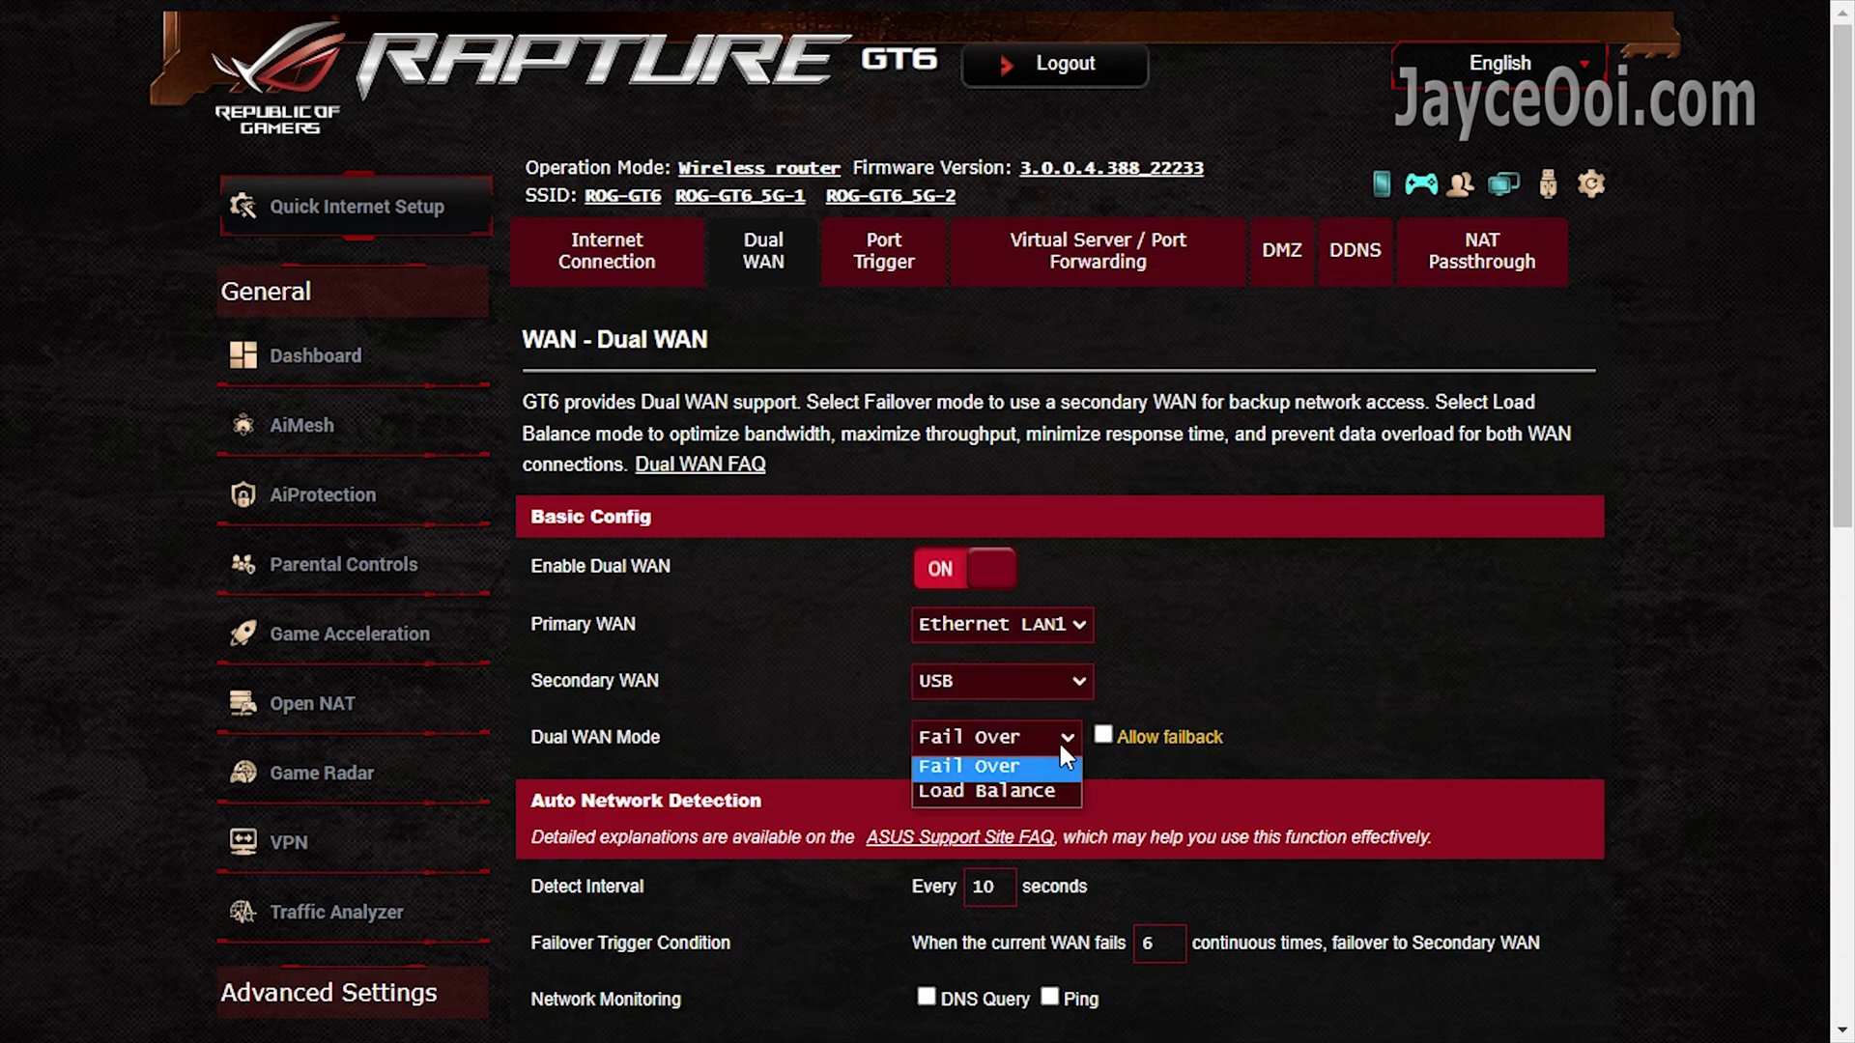
left_click(1323, 744)
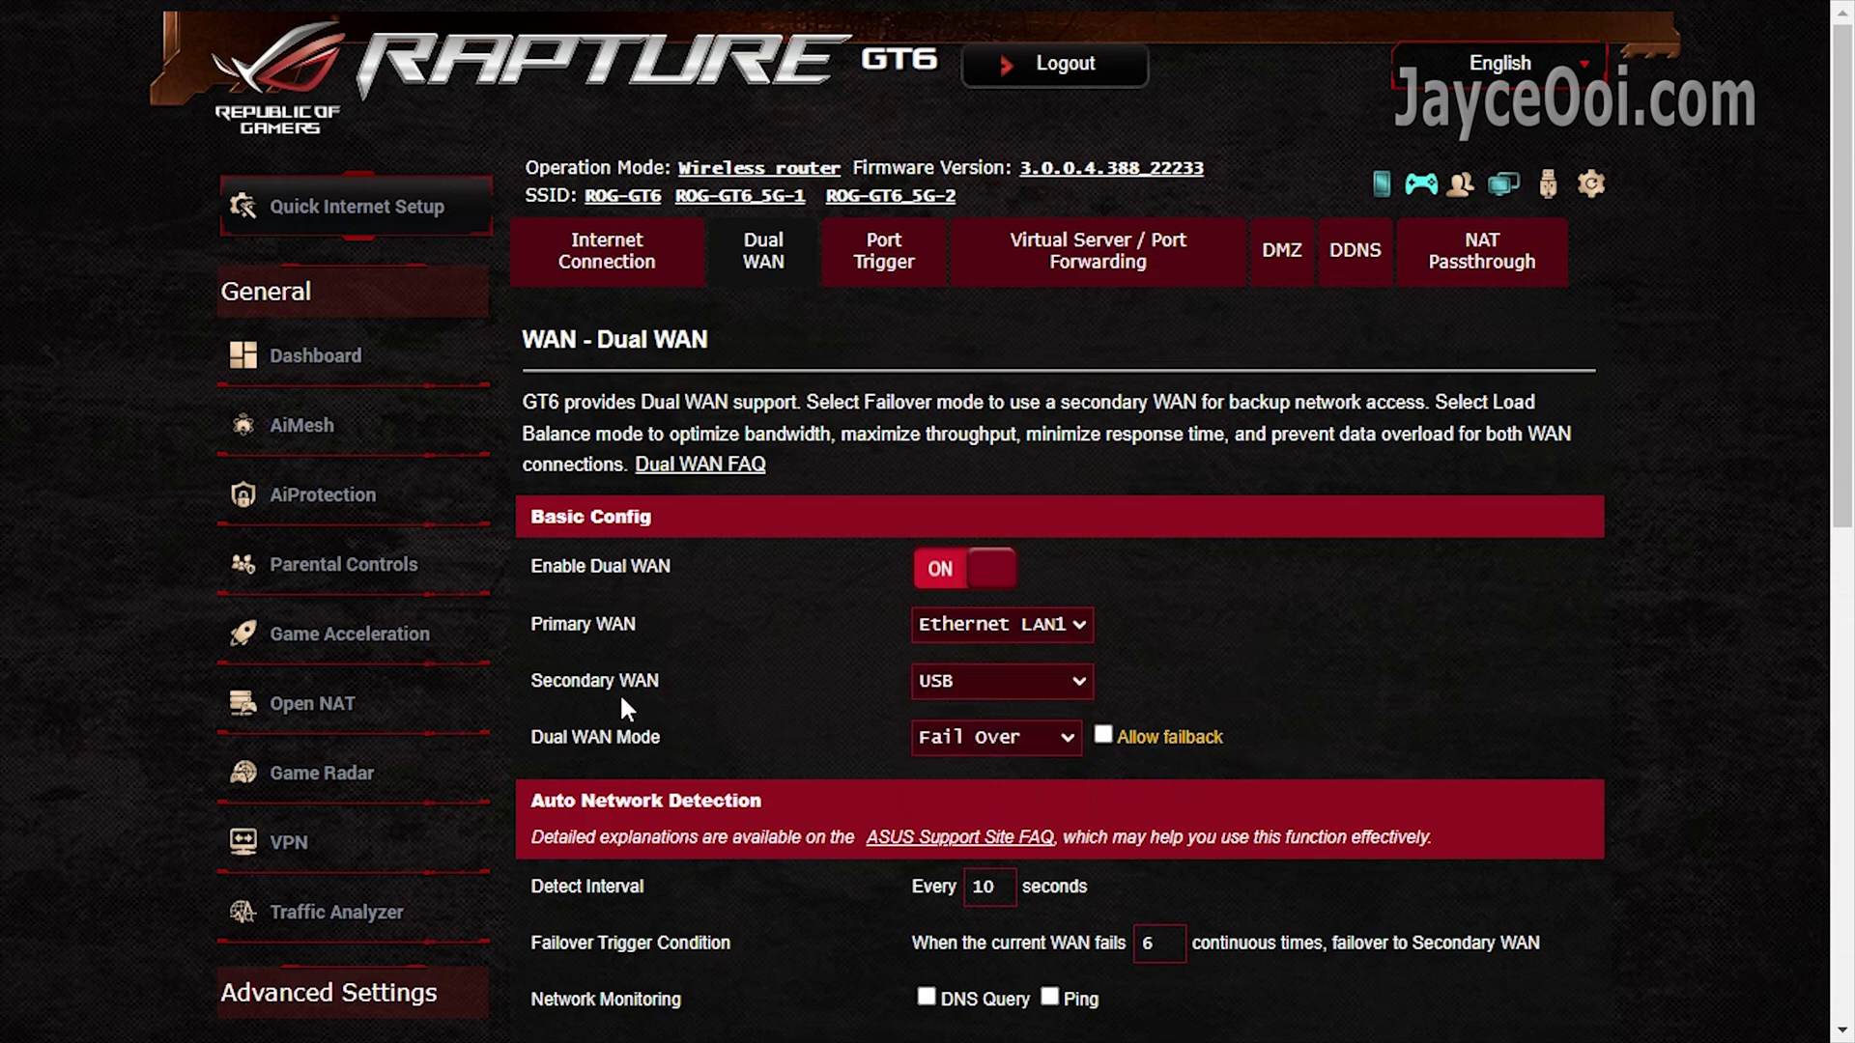
scroll(533, 666, "down", 6)
left_click(382, 678)
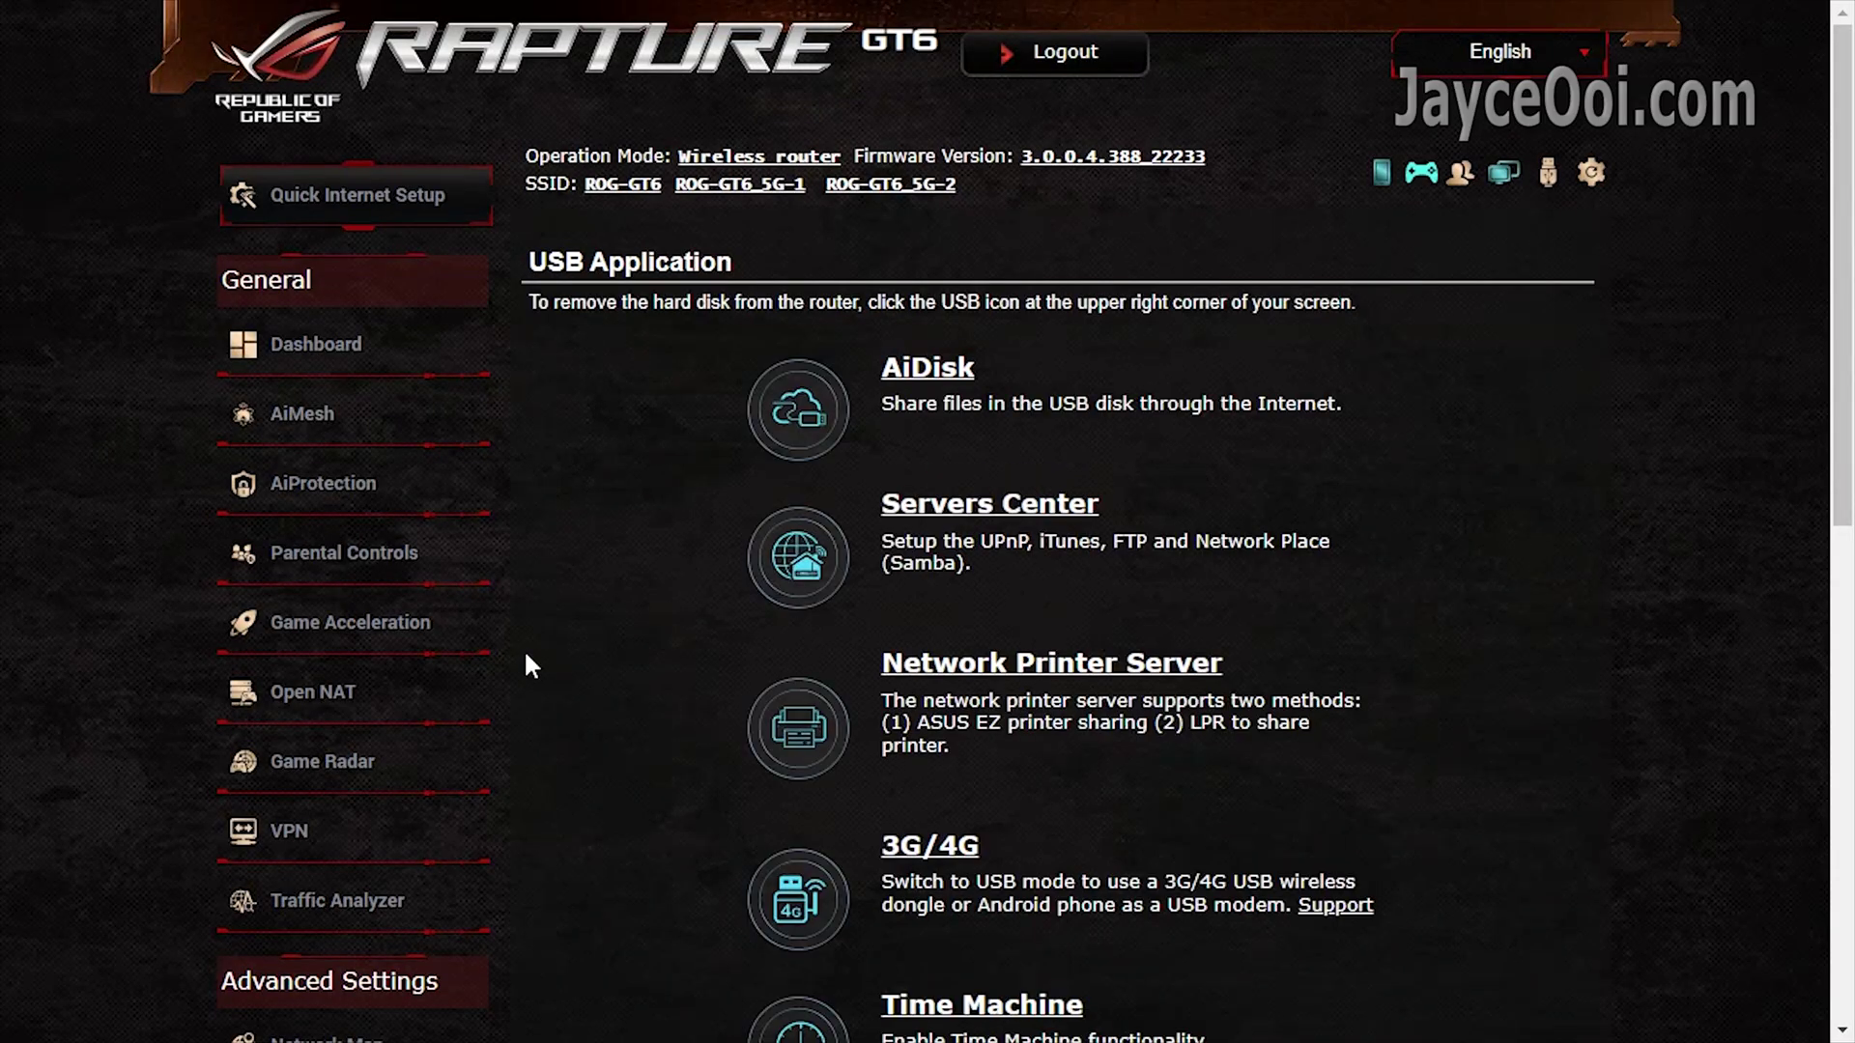
- Browse the USB Application features, then view AiCloud 2.0 with Cloud Disk and Smart Access off
scroll(526, 657, "down", 3)
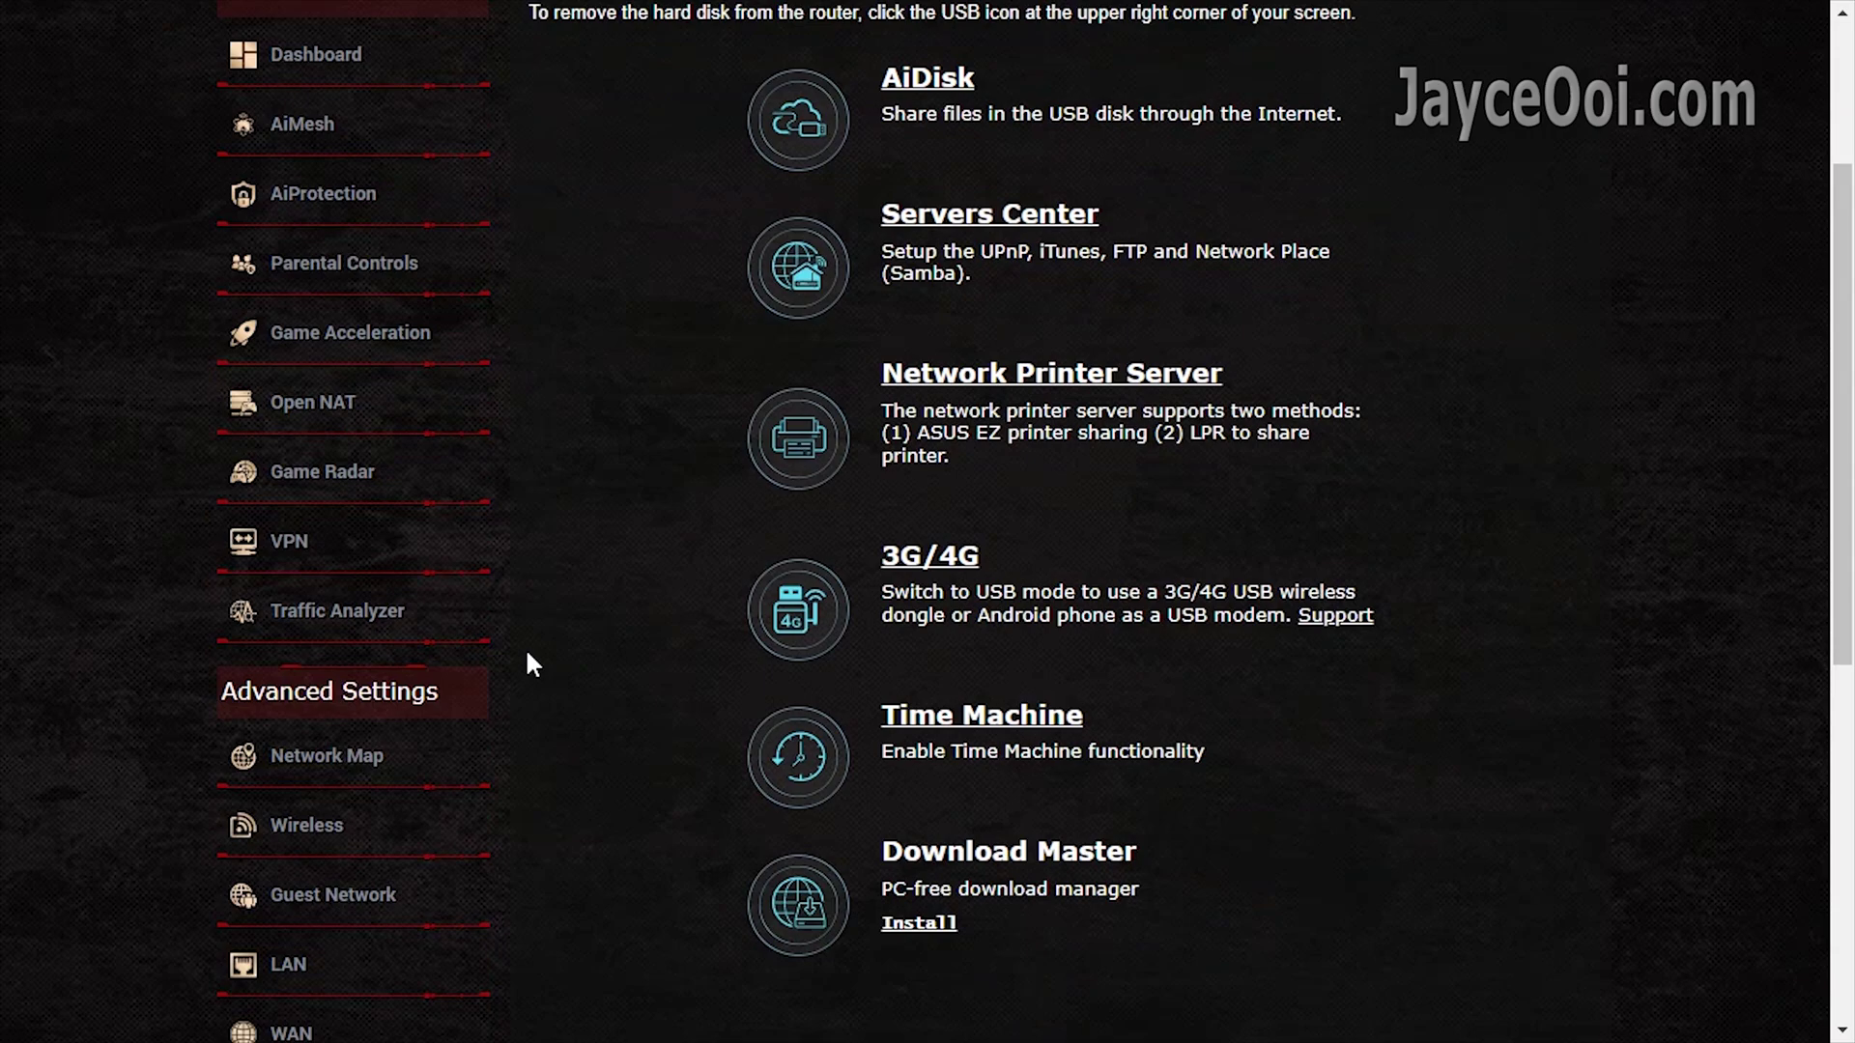
scroll(528, 657, "down", 7)
left_click(406, 455)
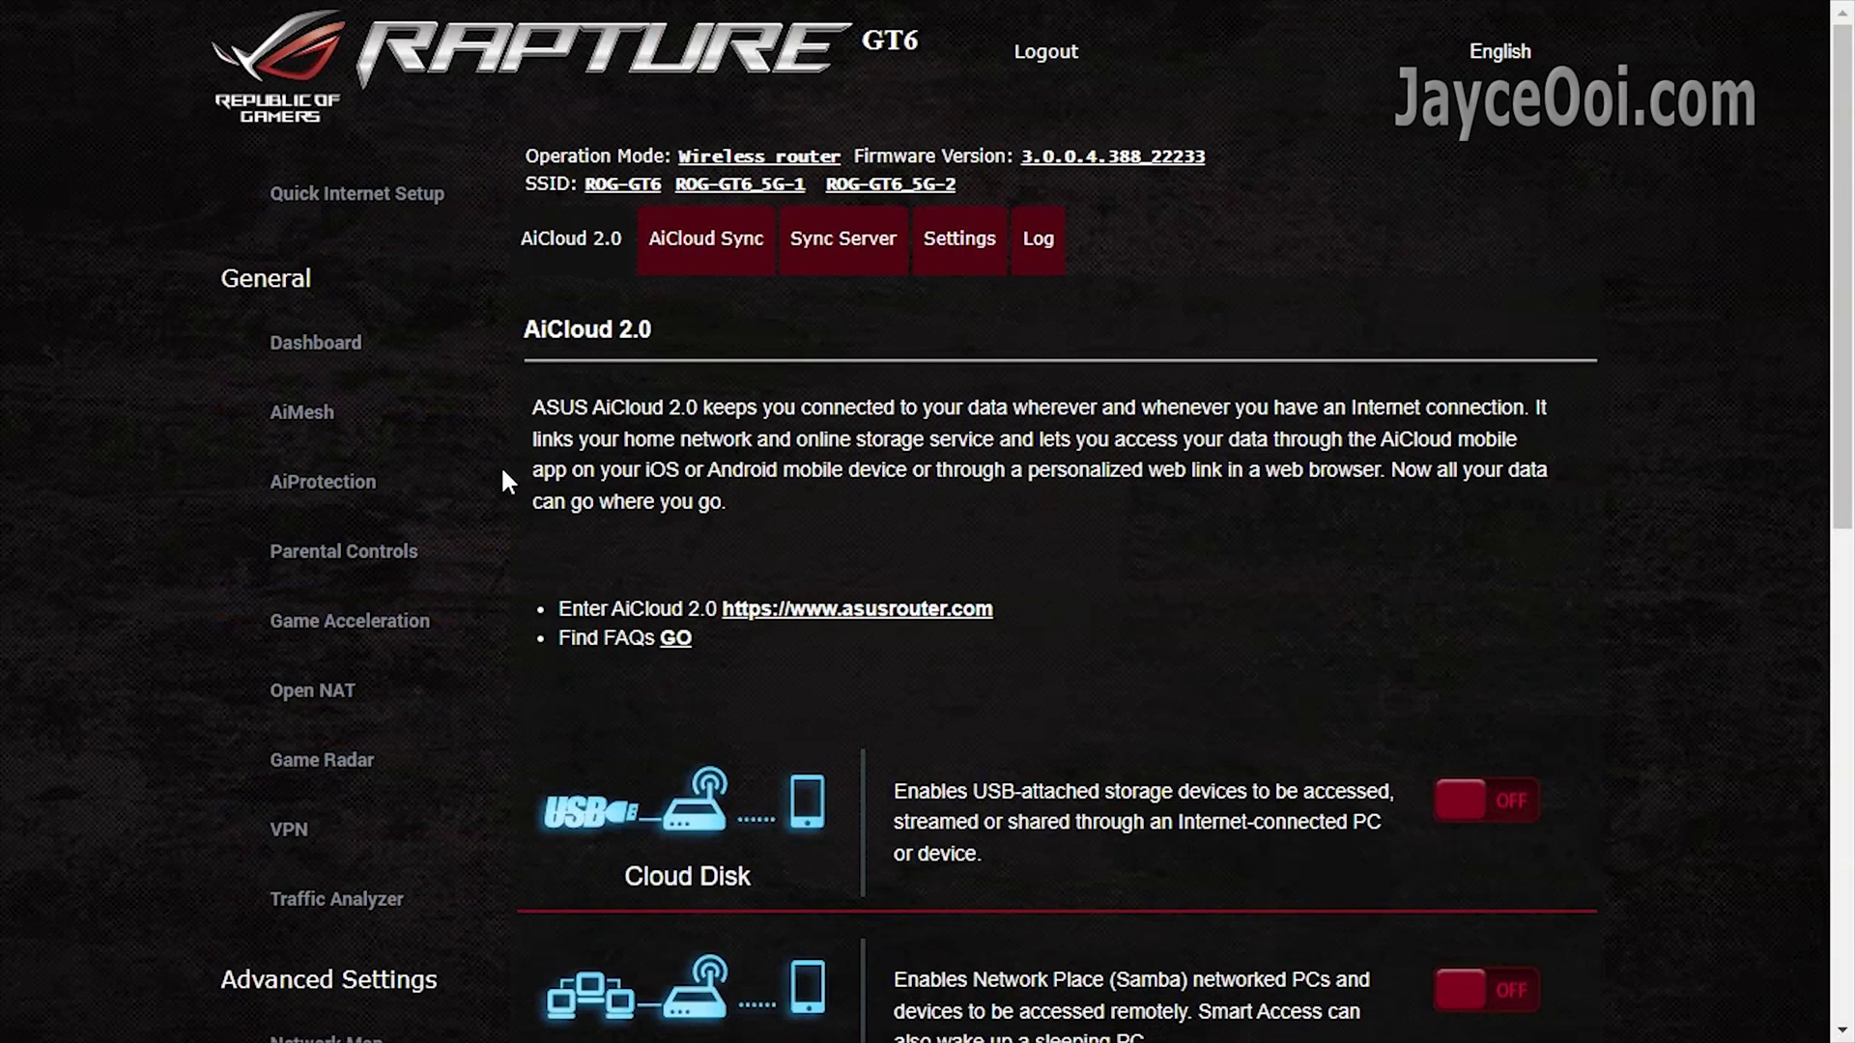
scroll(502, 475, "down", 6)
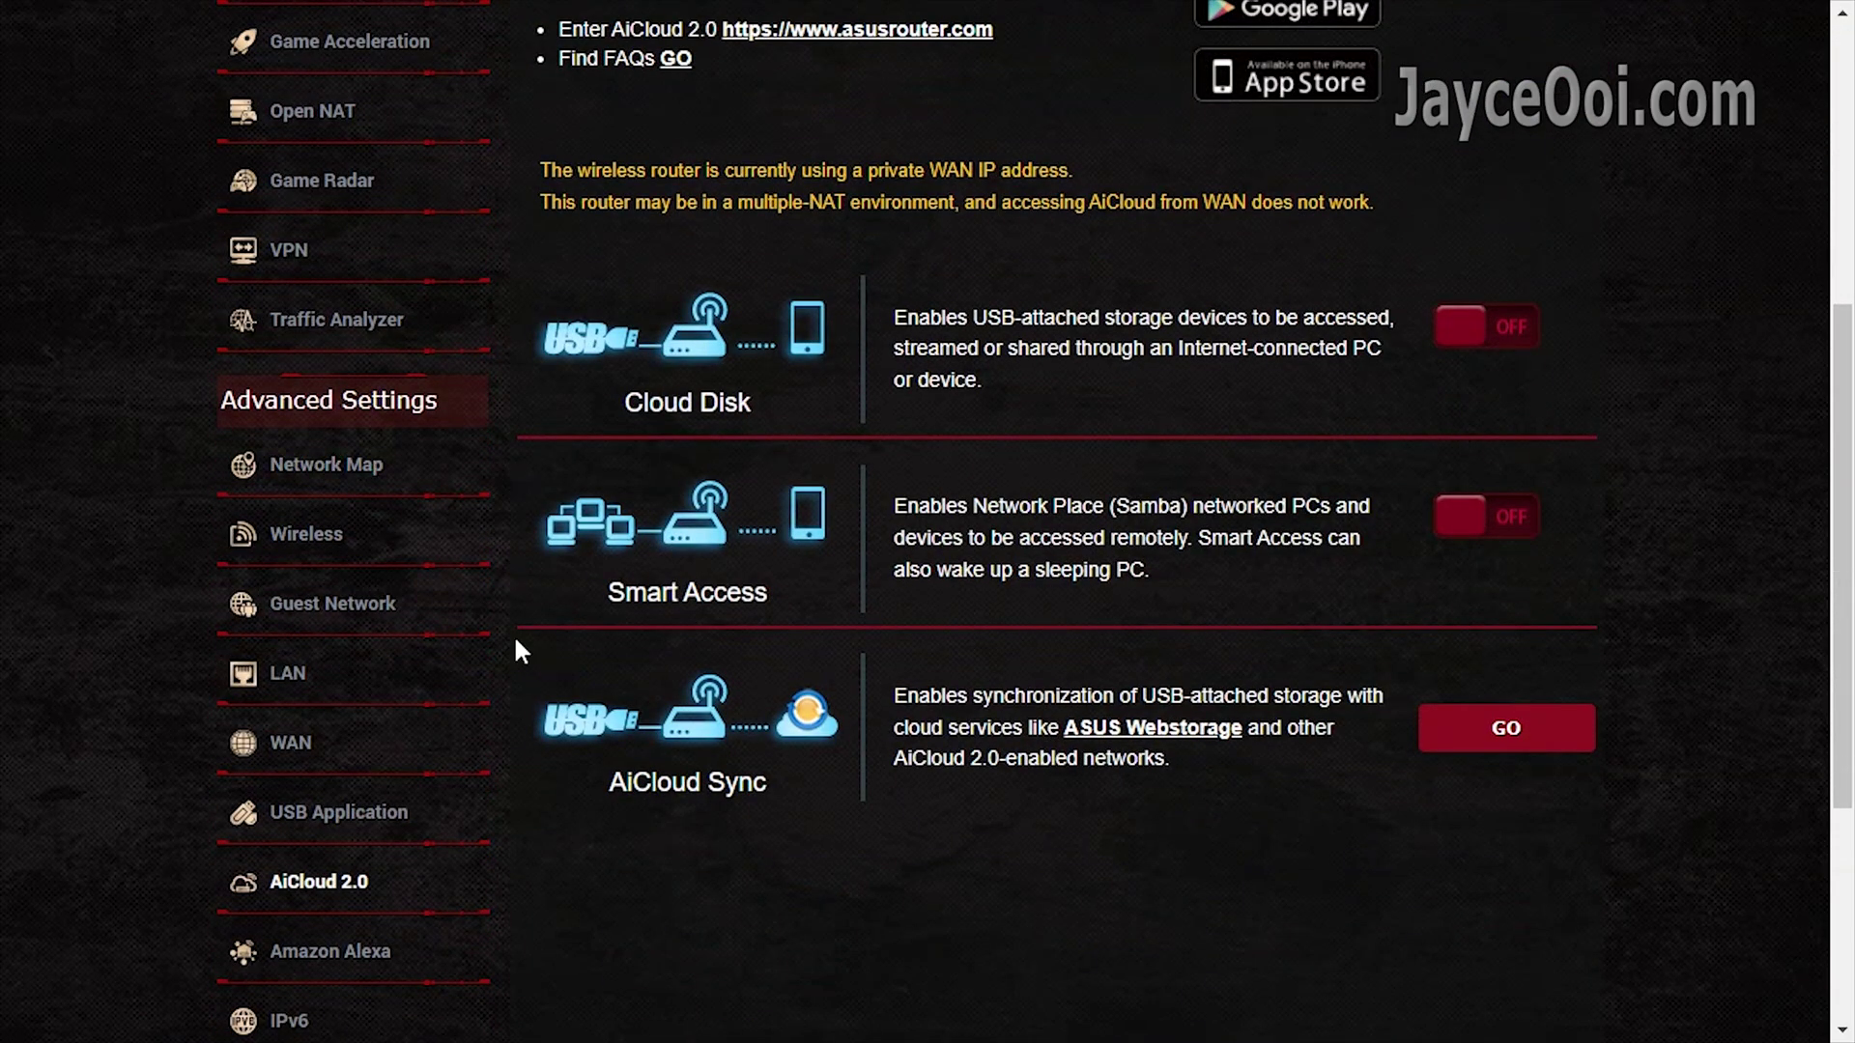
- Look over the Amazon Alexa skill pairing page
left_click(433, 955)
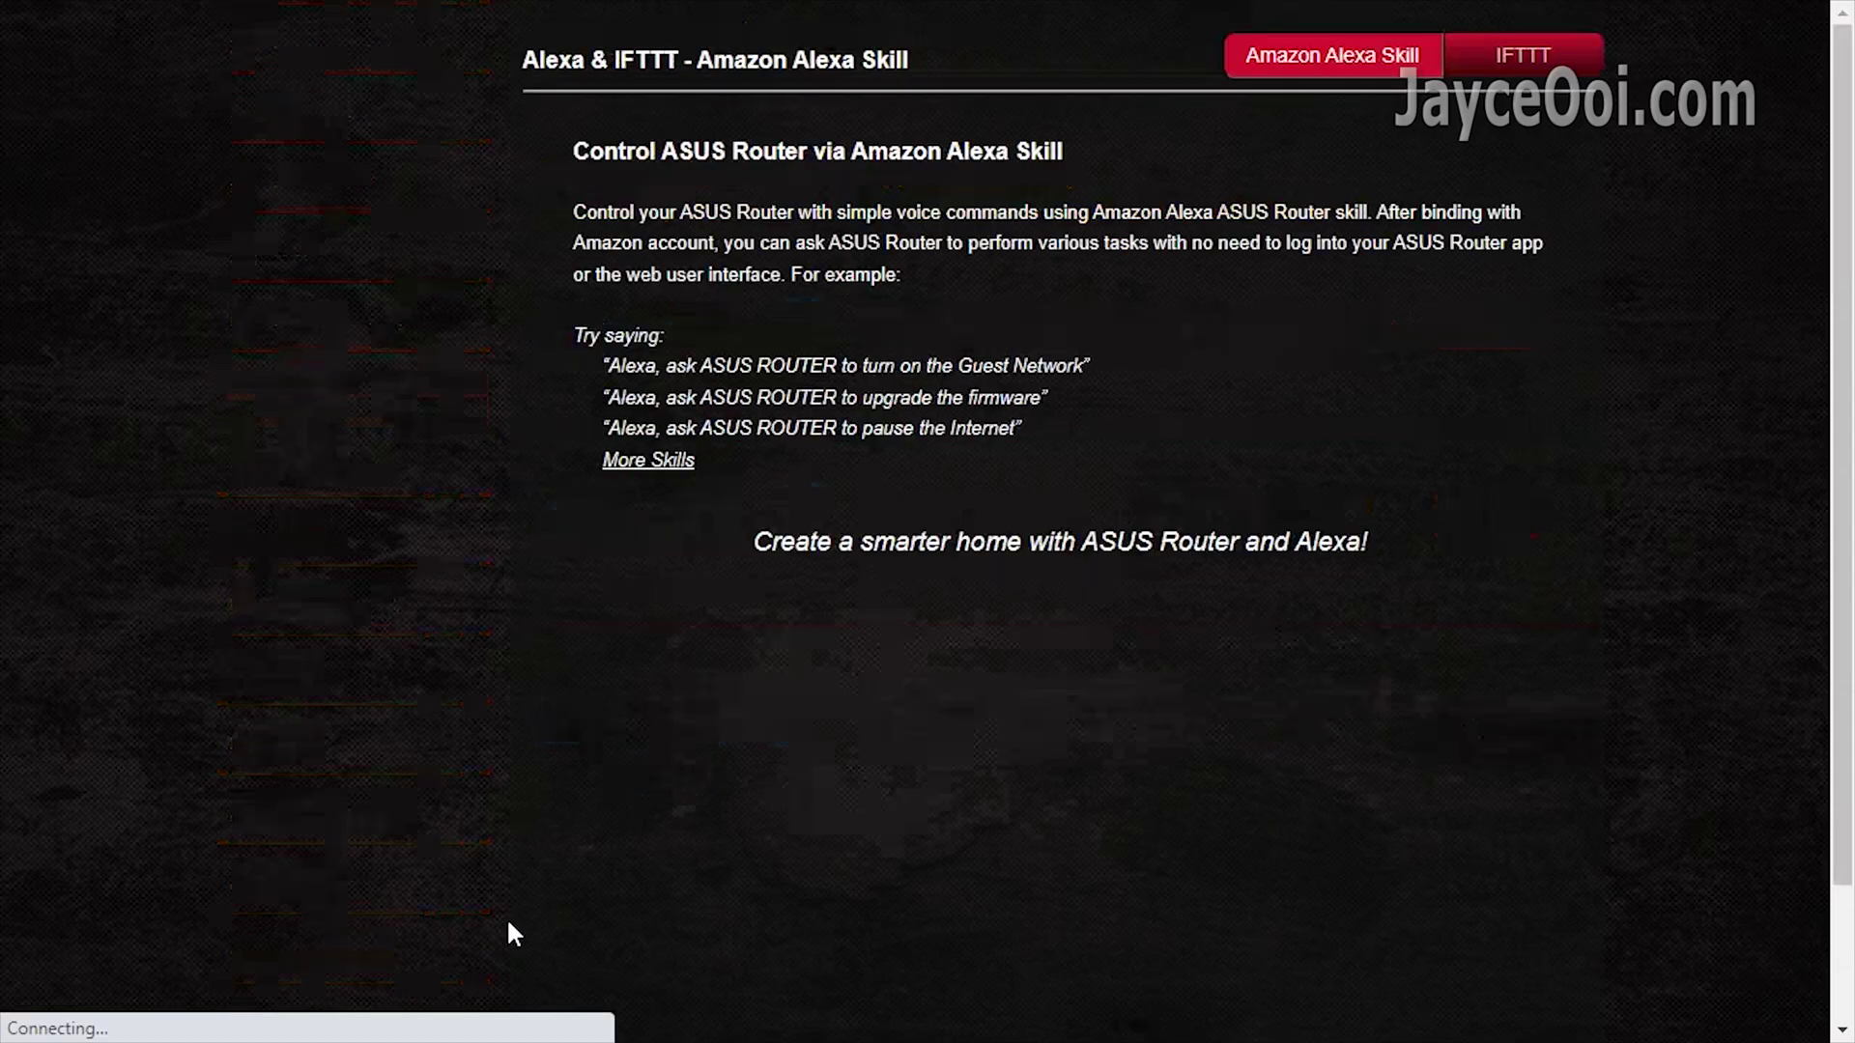
scroll(510, 922, "down", 3)
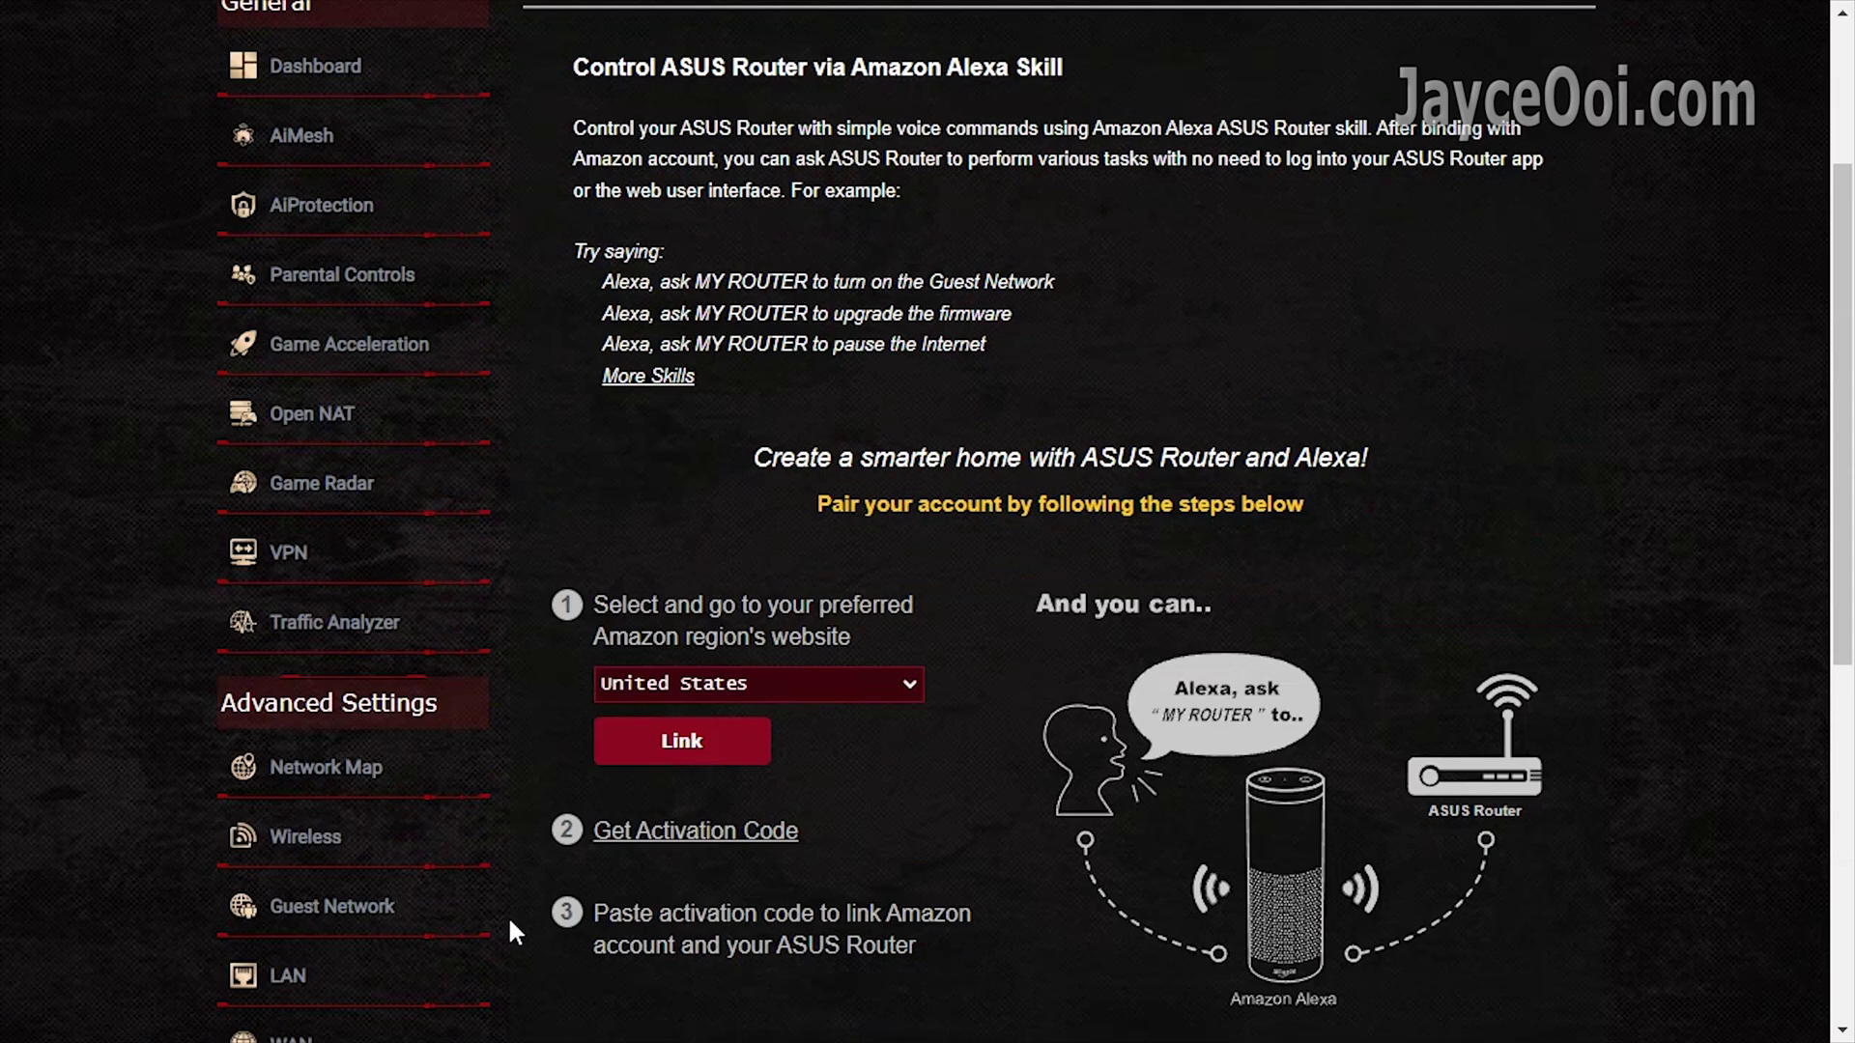
scroll(509, 932, "down", 6)
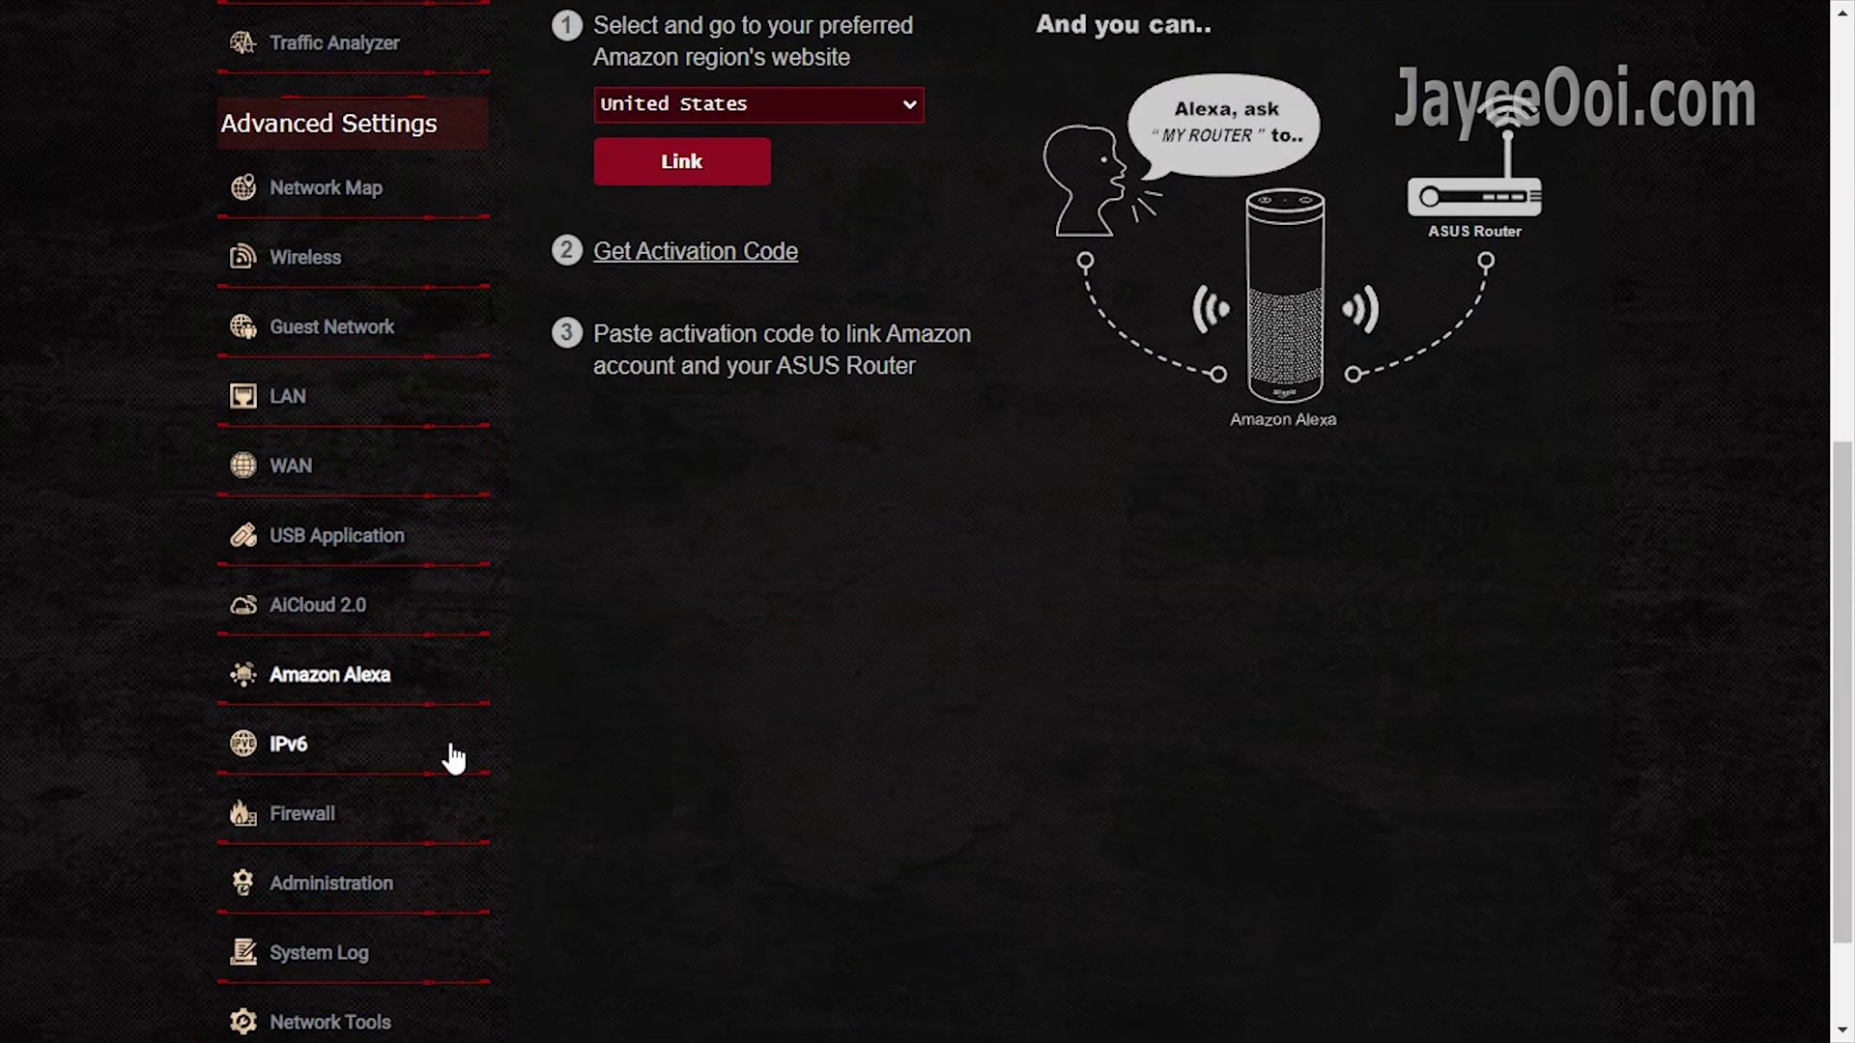
- Check the IPv6 connection type options, leaving it at Disable
left_click(450, 758)
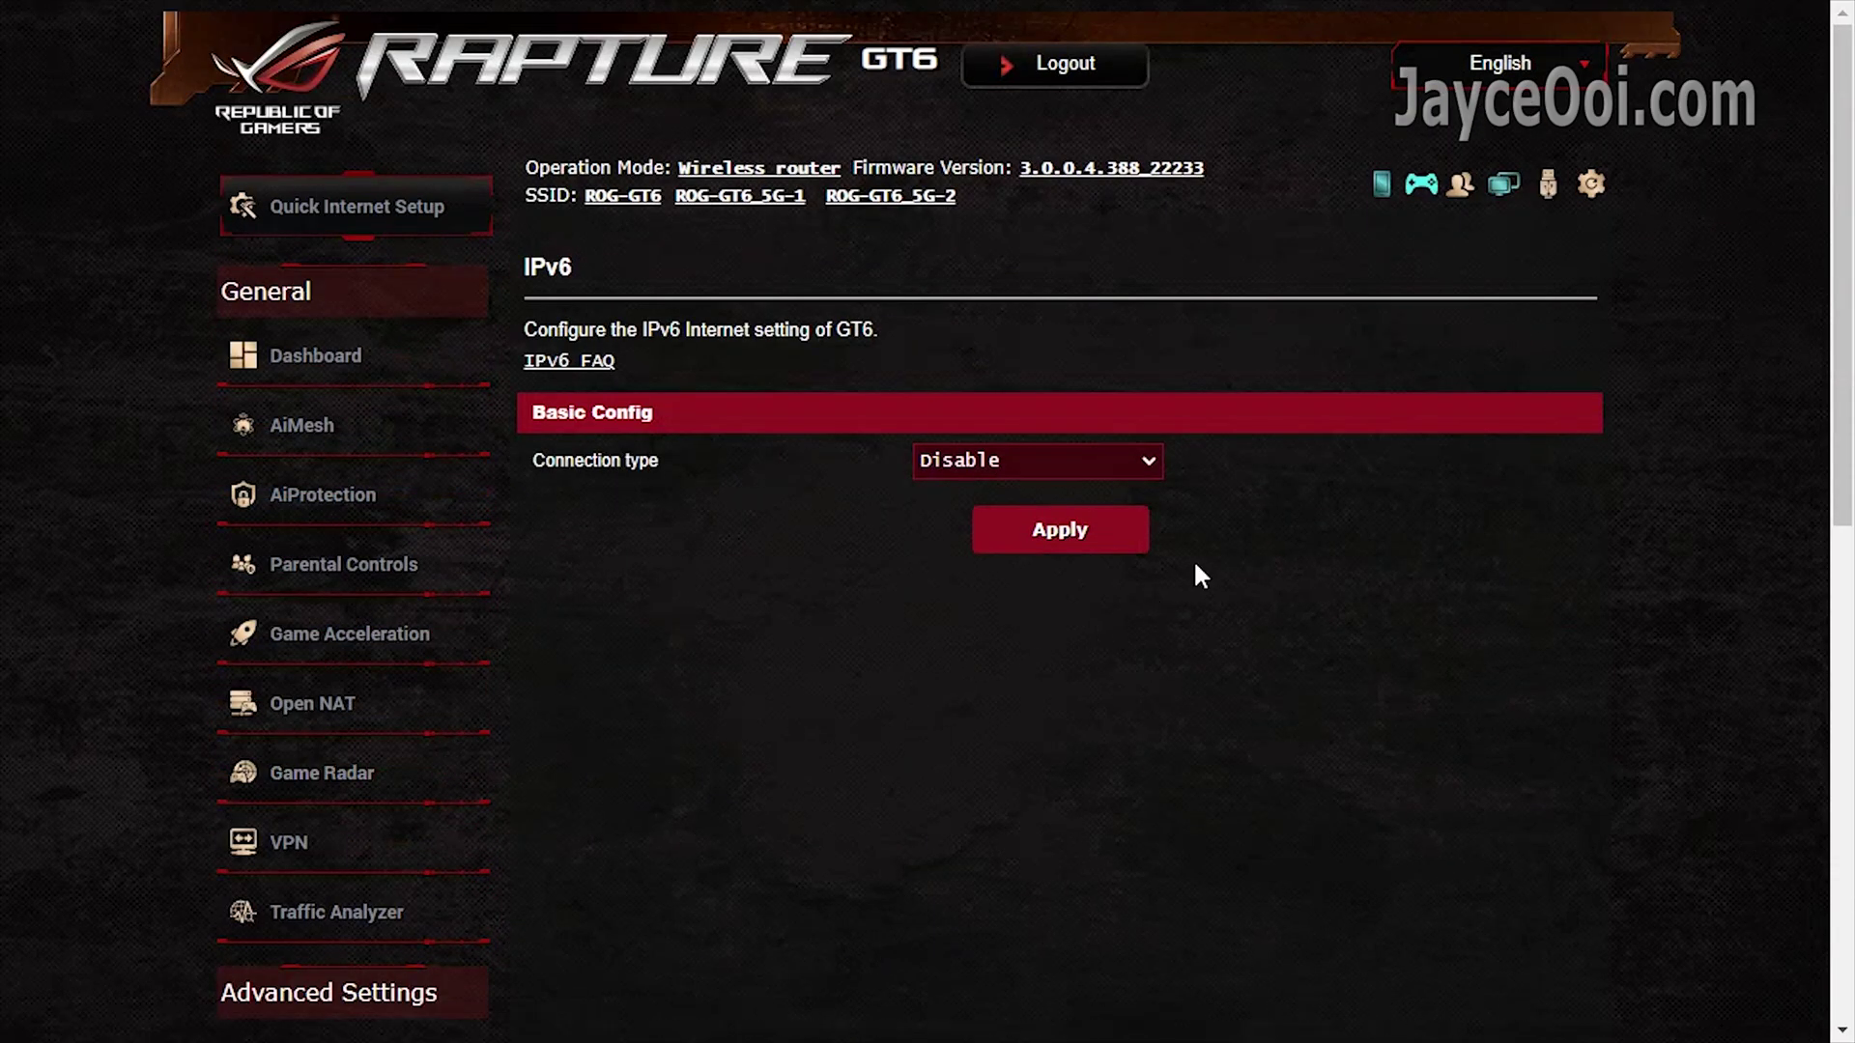
left_click(1157, 460)
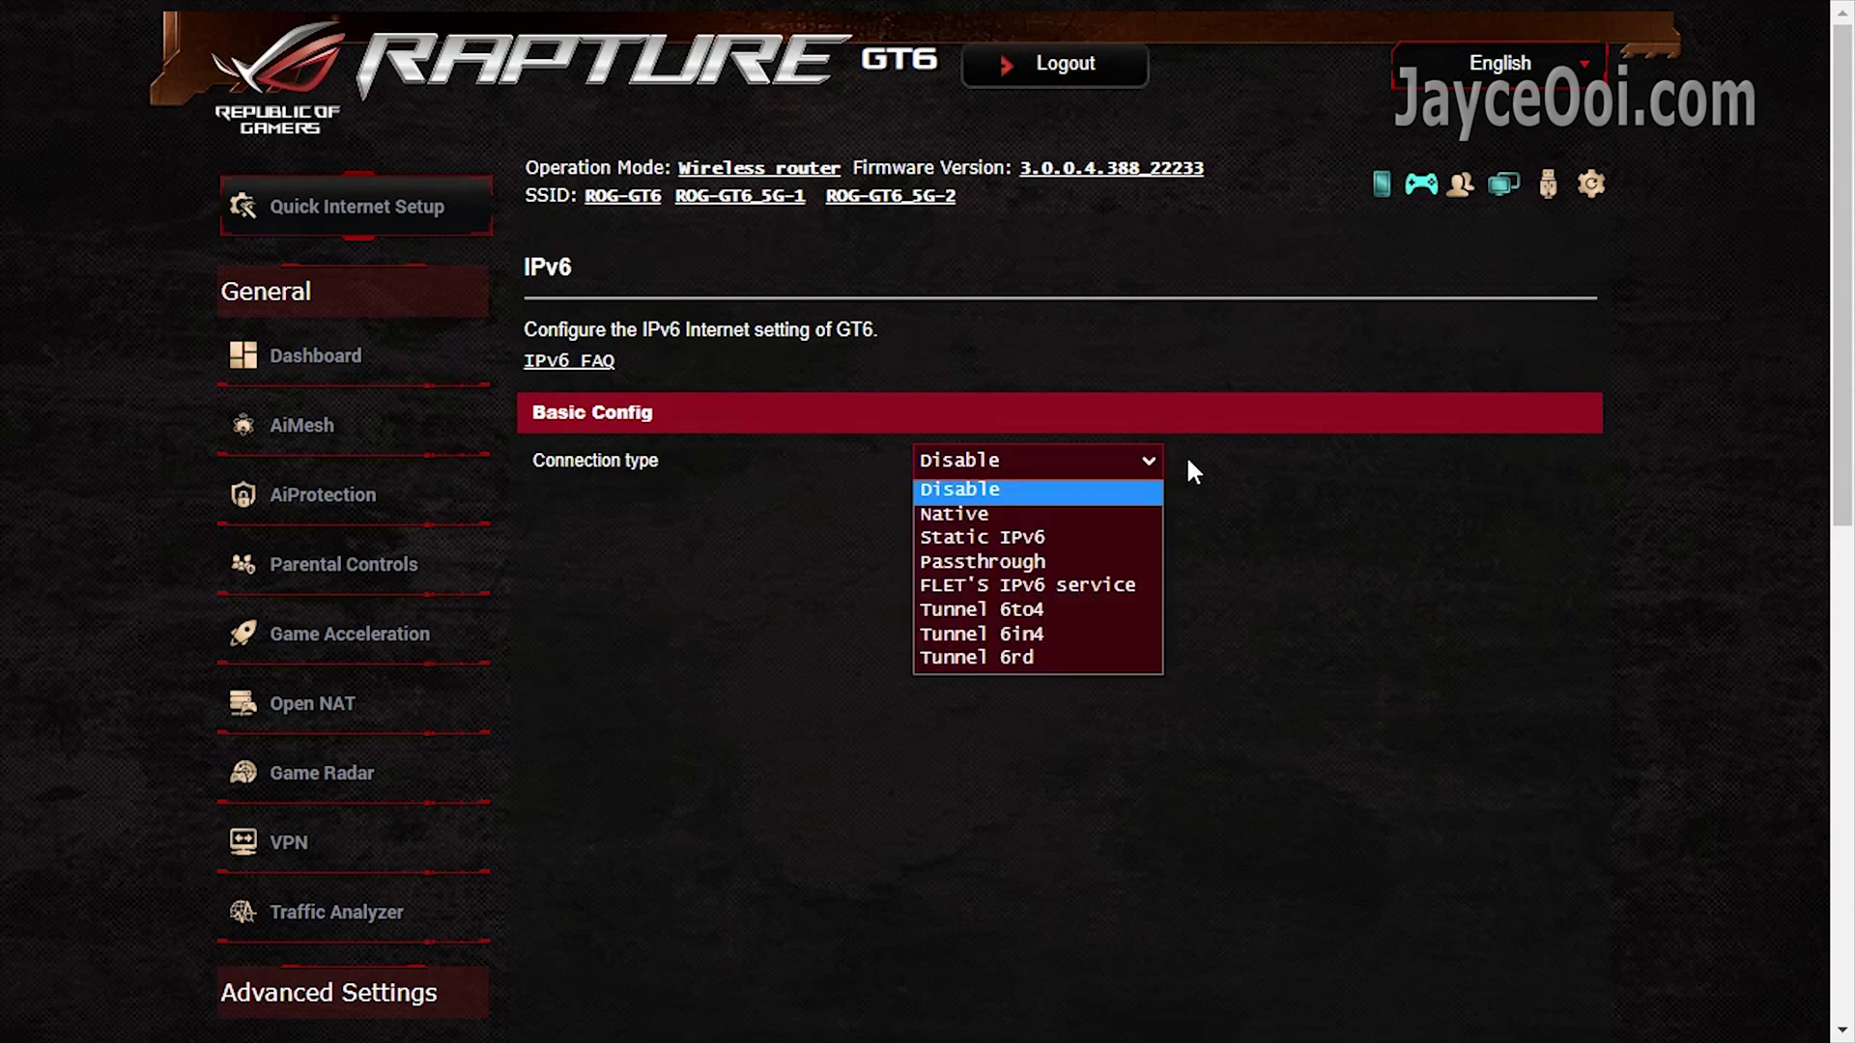
left_click(1193, 471)
scroll(1081, 617, "down", 9)
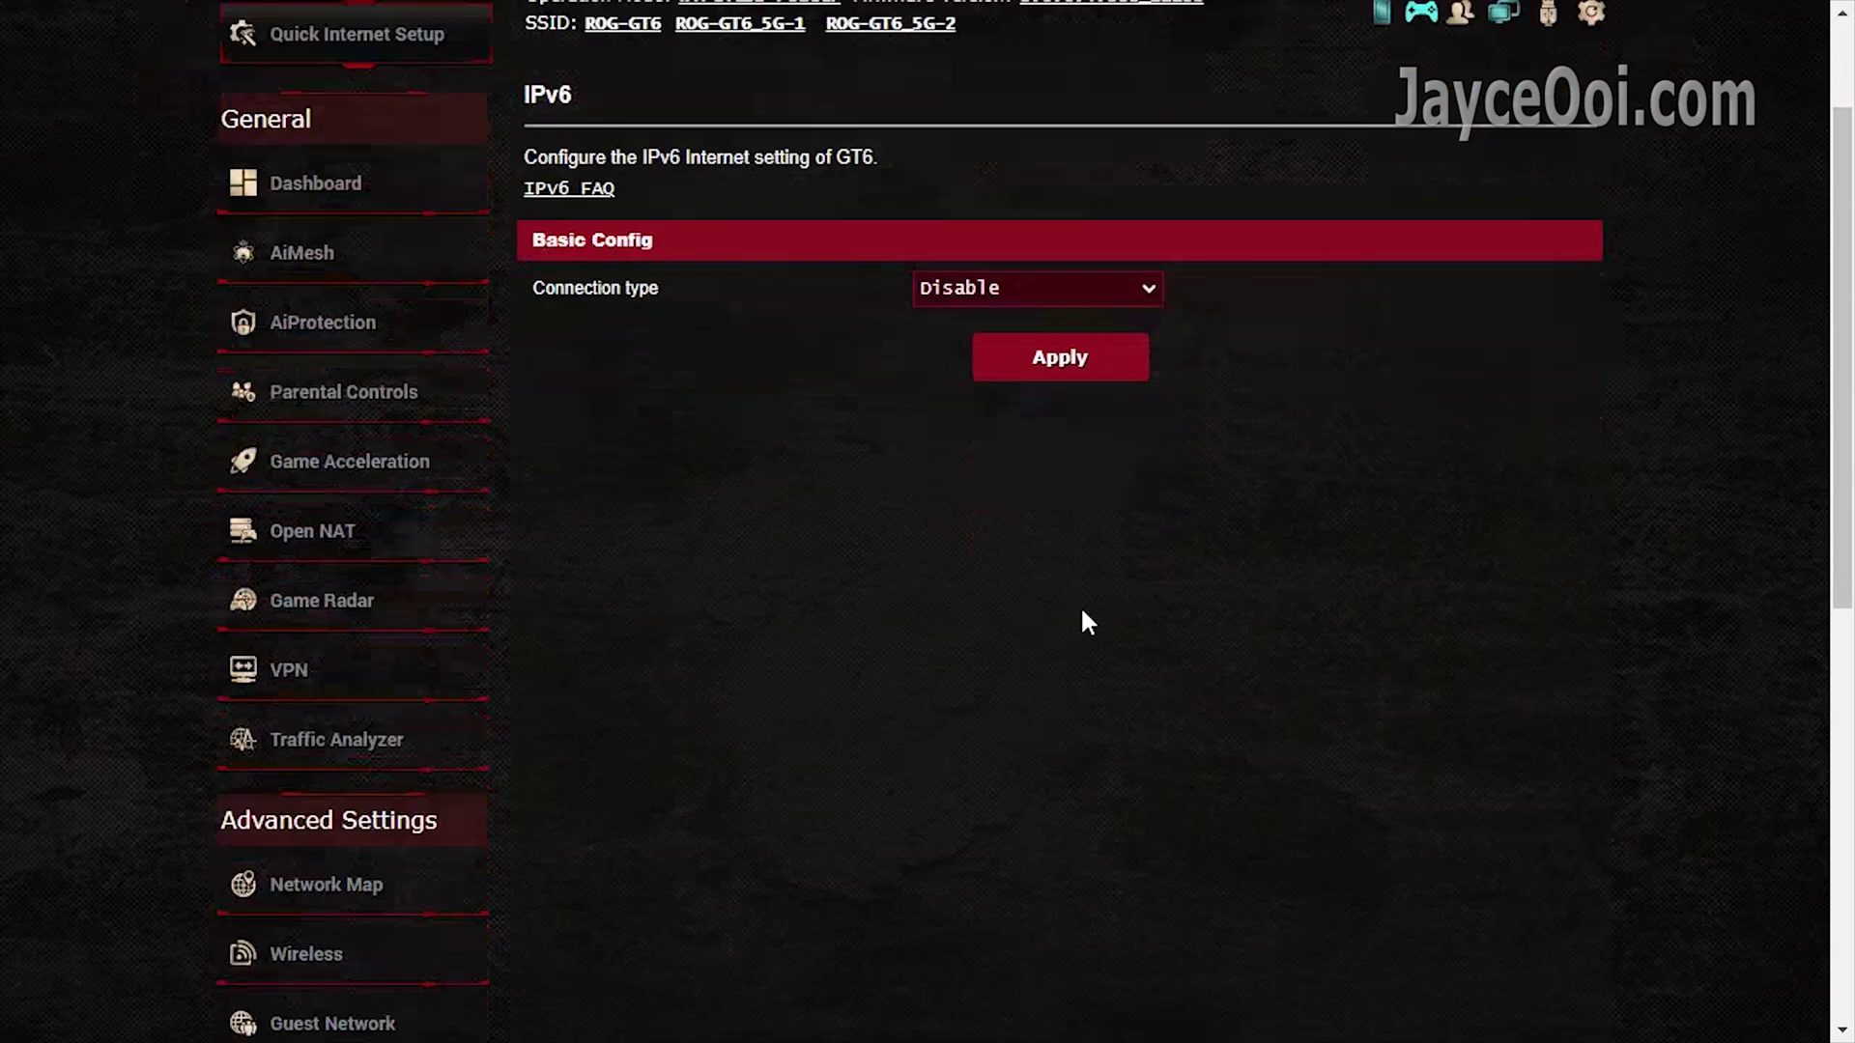
- Scroll through the Firewall page to the empty IPv4 and IPv6 inbound rule lists
left_click(462, 812)
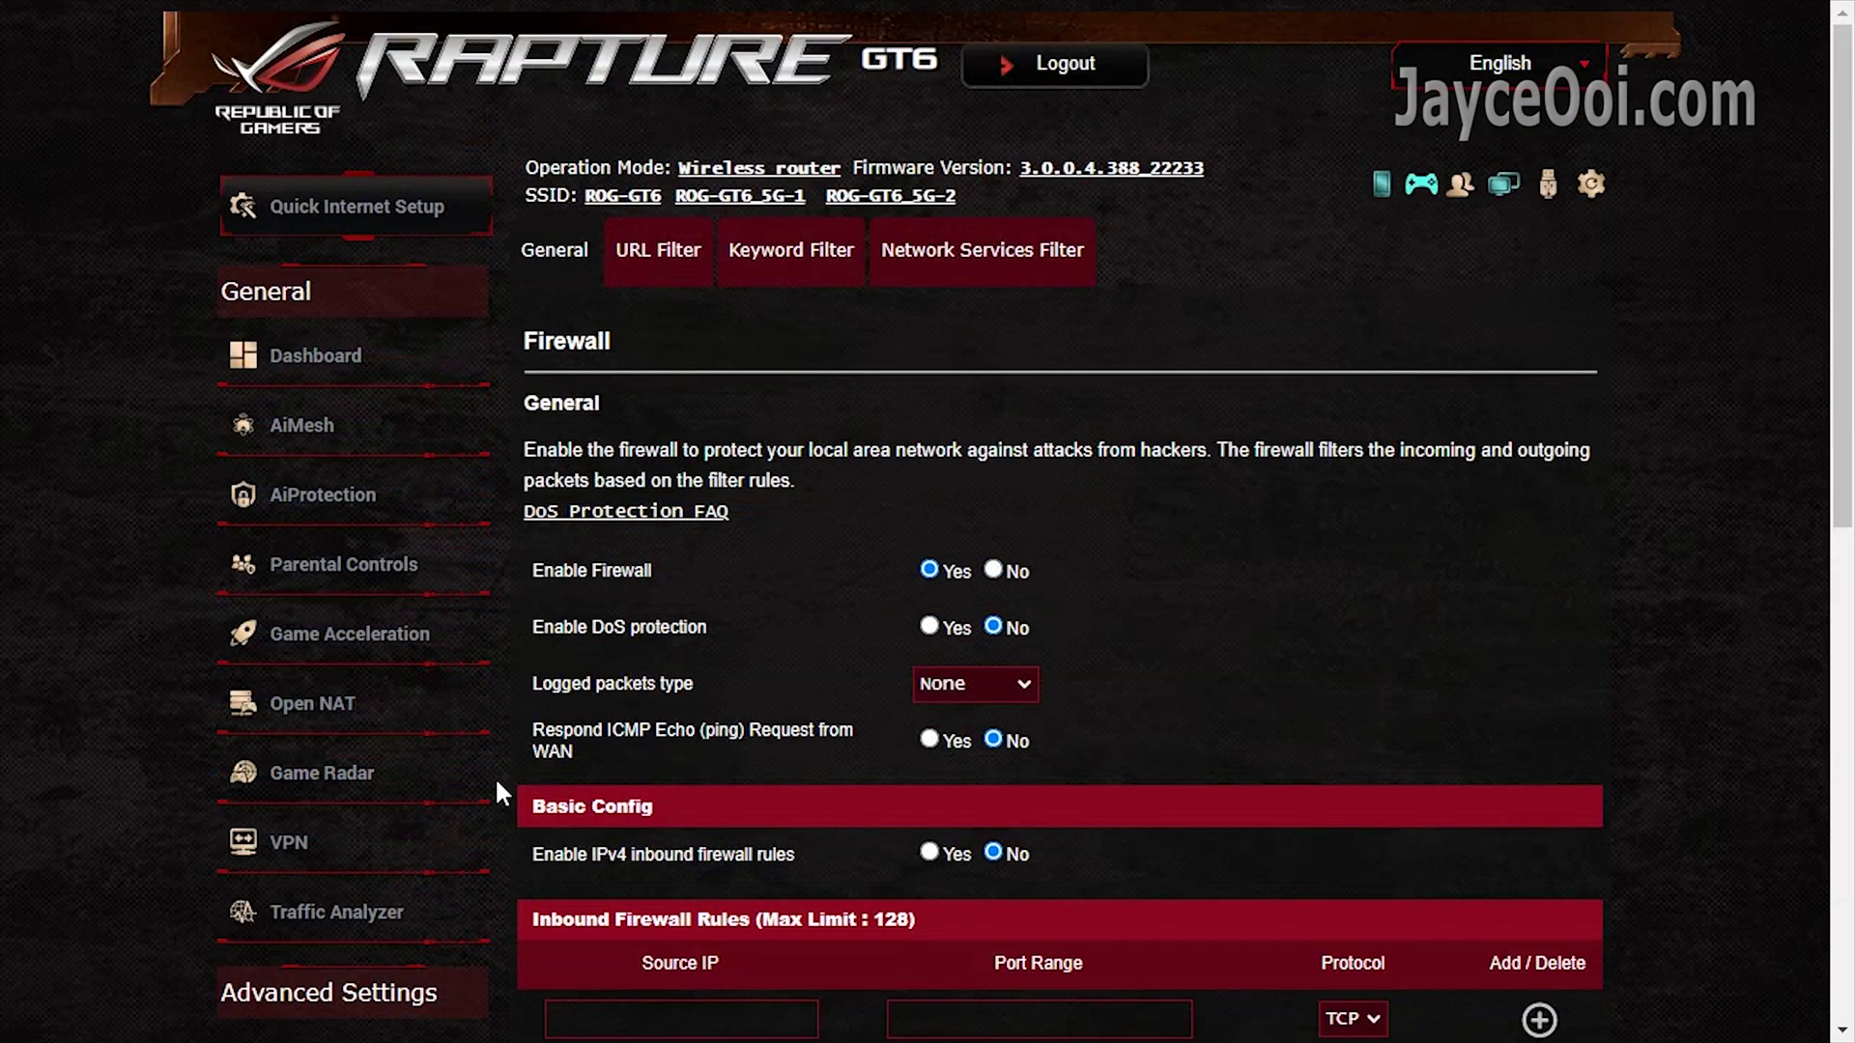
scroll(496, 783, "down", 8)
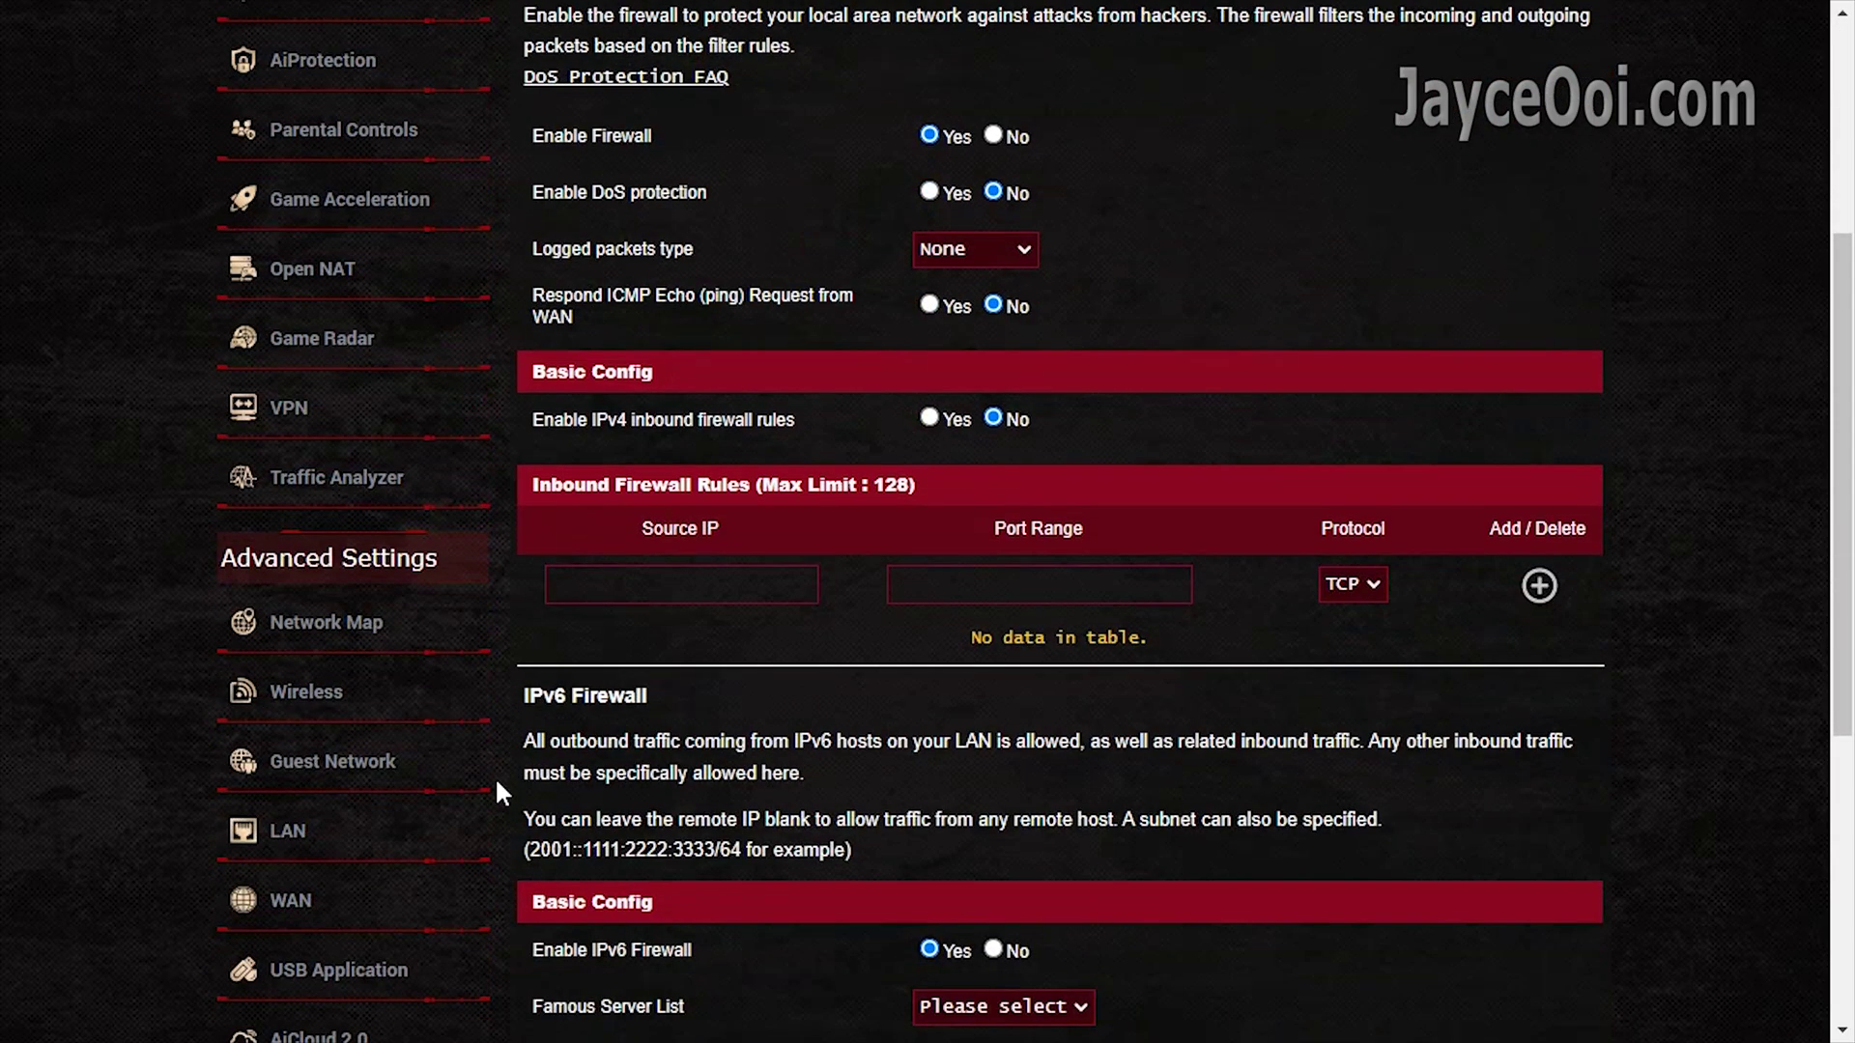
scroll(497, 784, "down", 1)
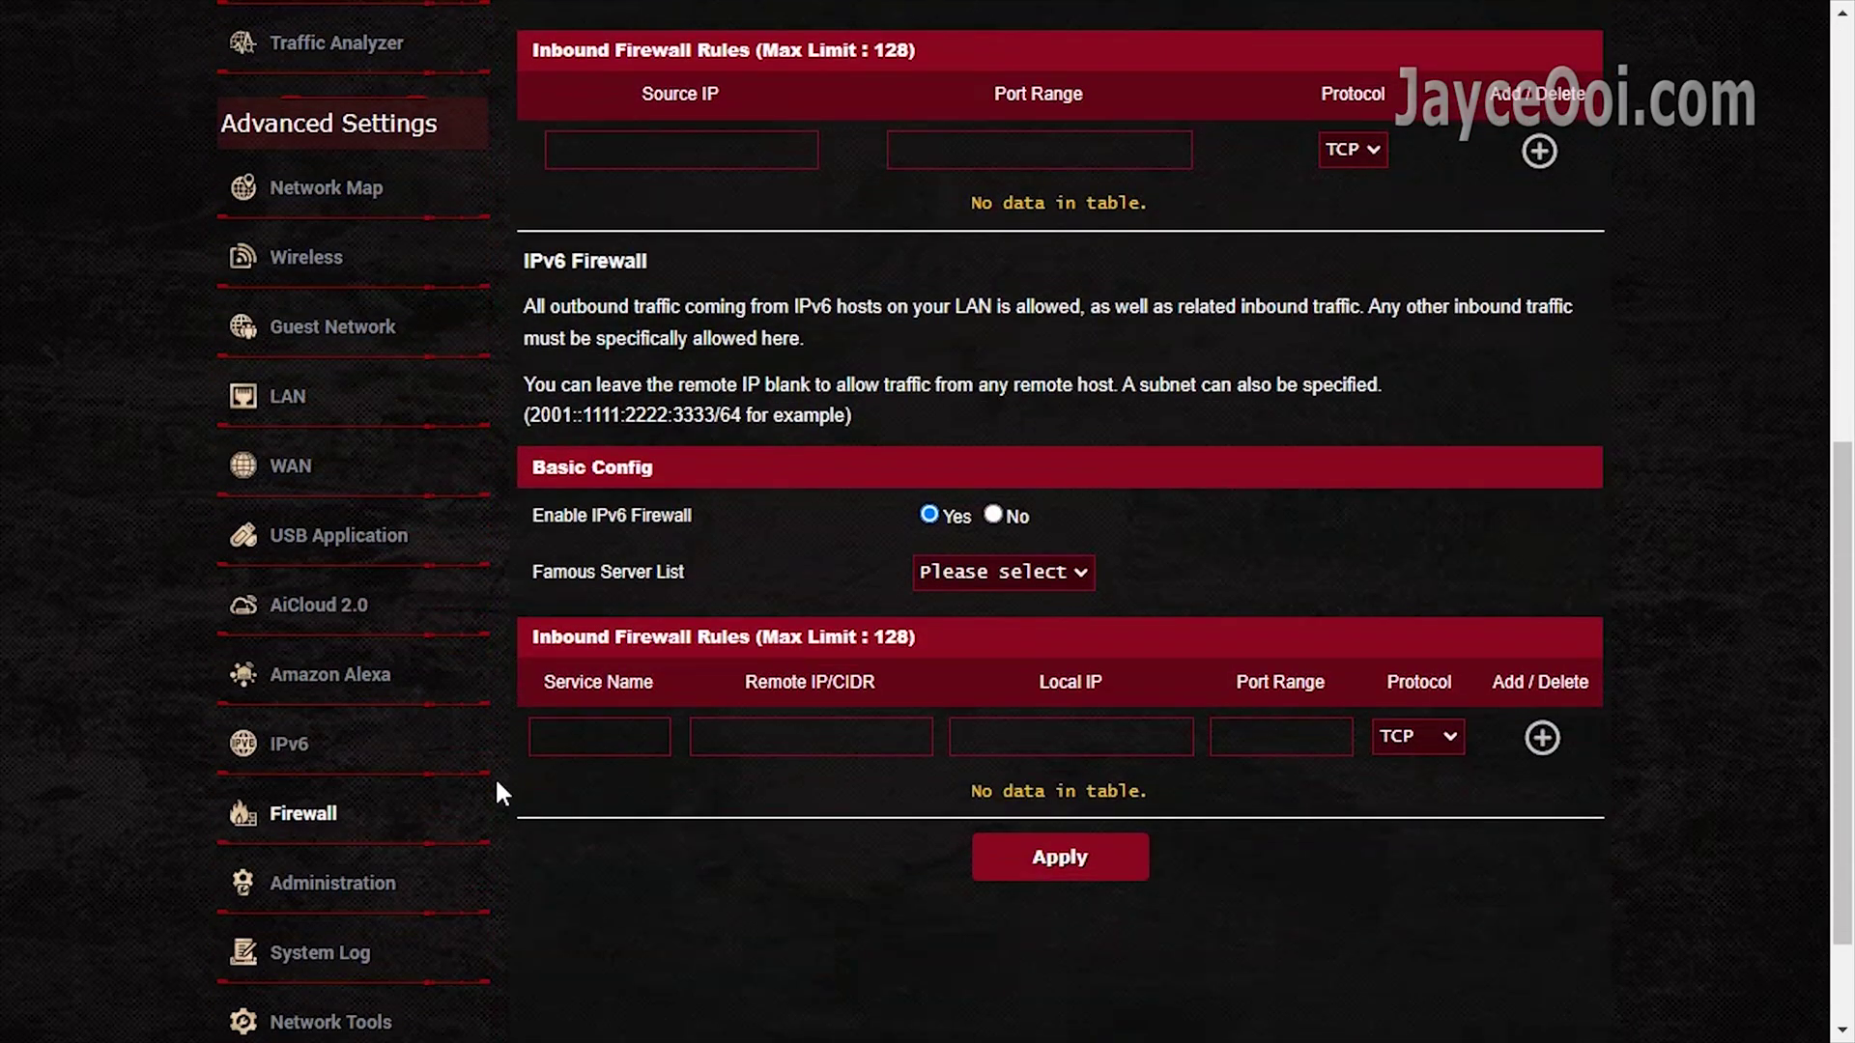
- Show the Administration Operation Mode page with Wireless router / AiMesh Router mode selected
left_click(429, 874)
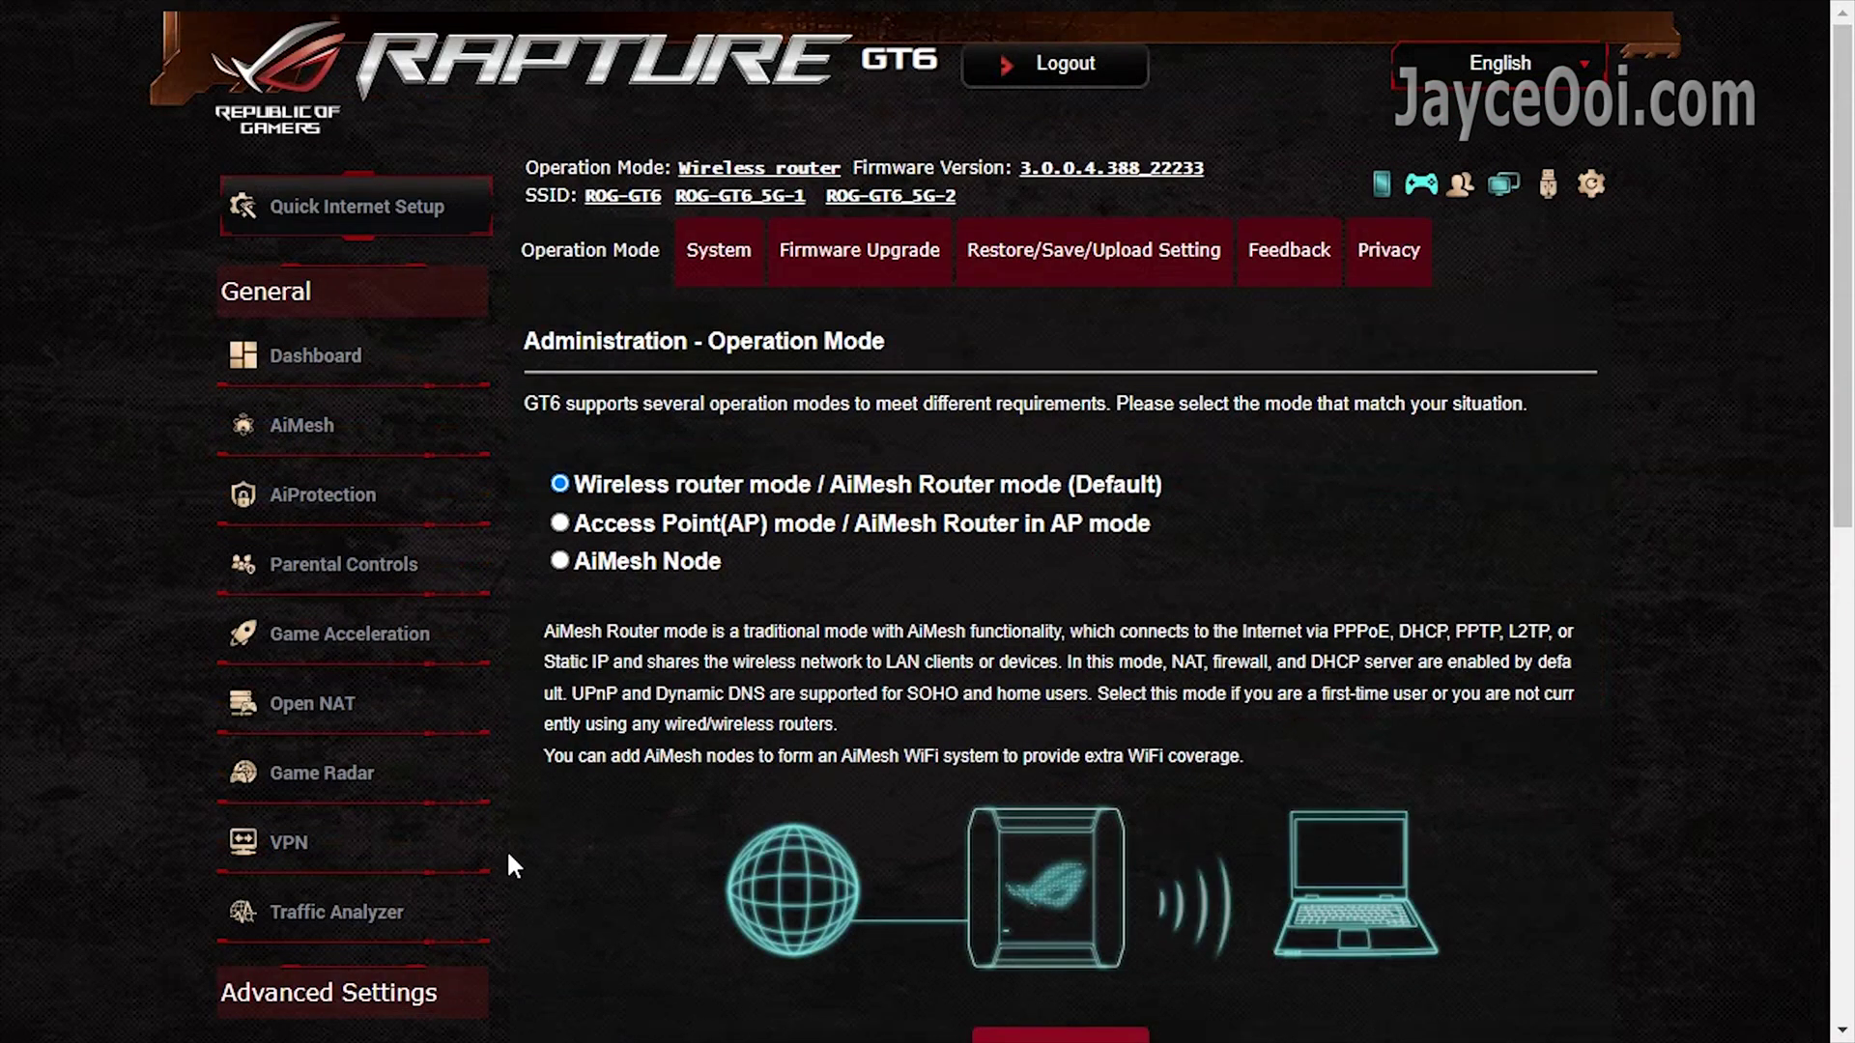